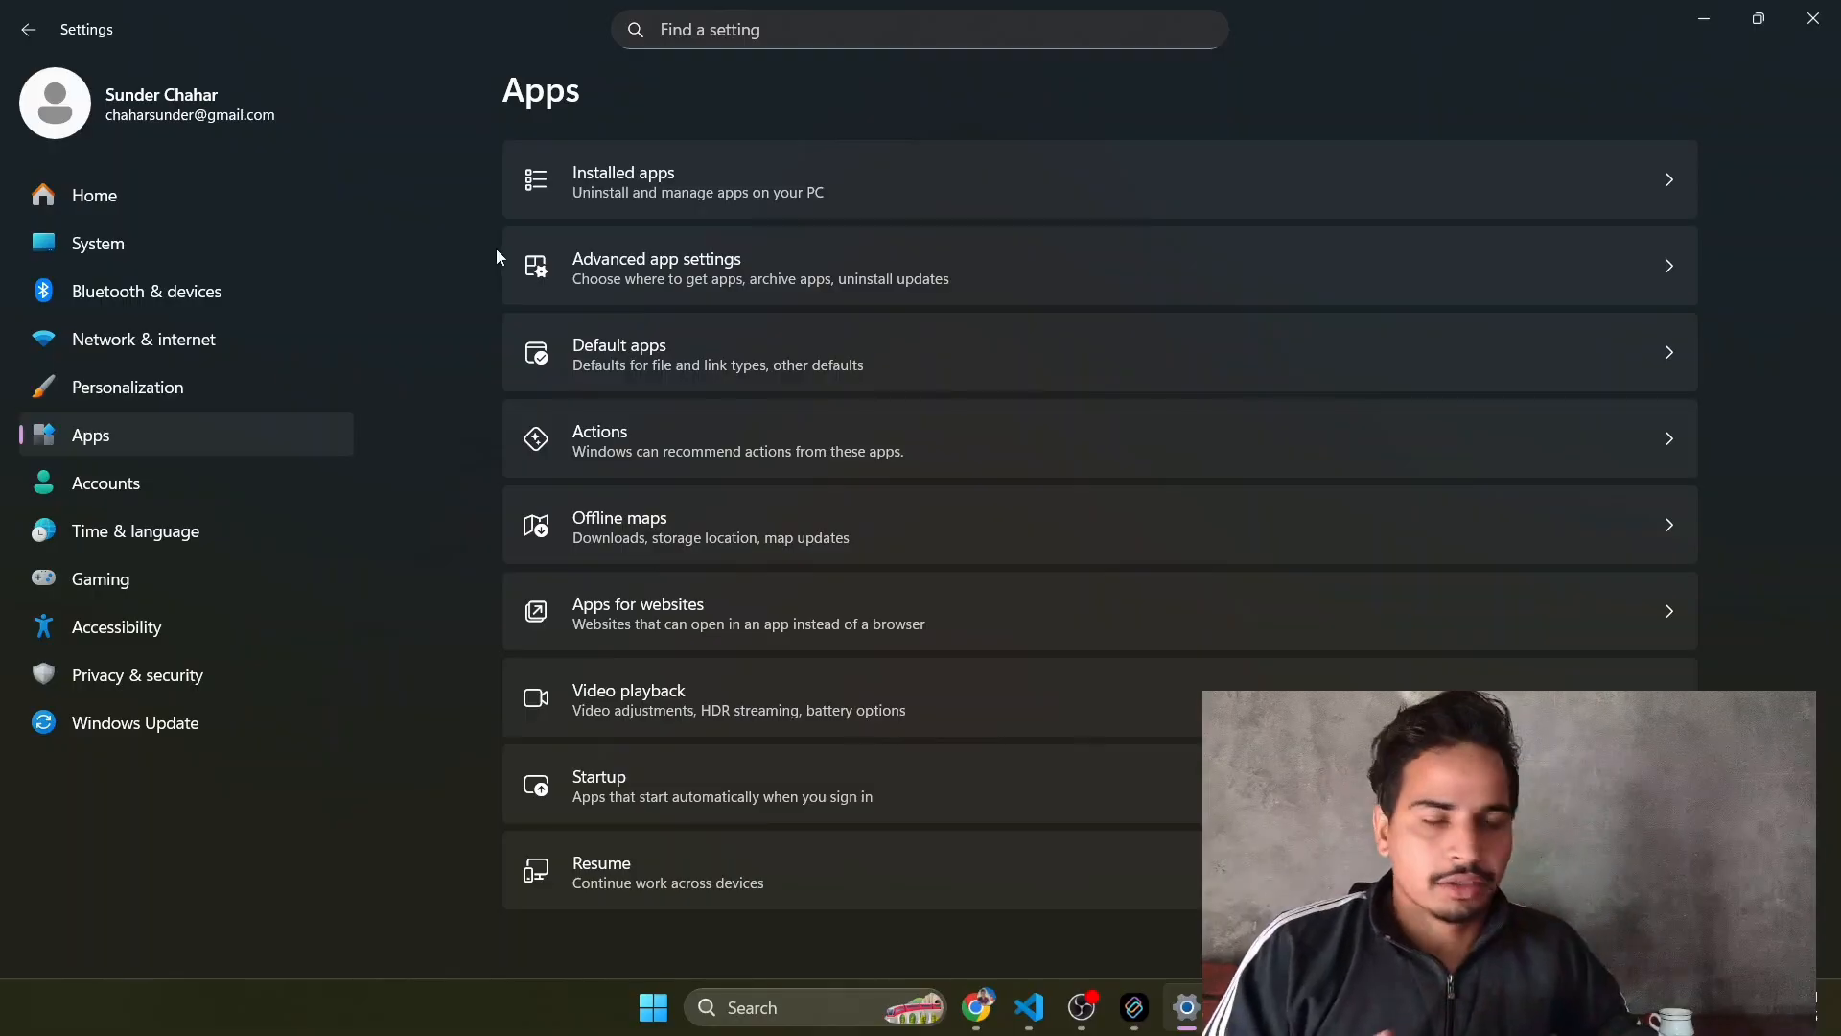
- Review the installed apps list, check the uninstall option for Microsoft Visual Studio Code, and close Settings
click(742, 195)
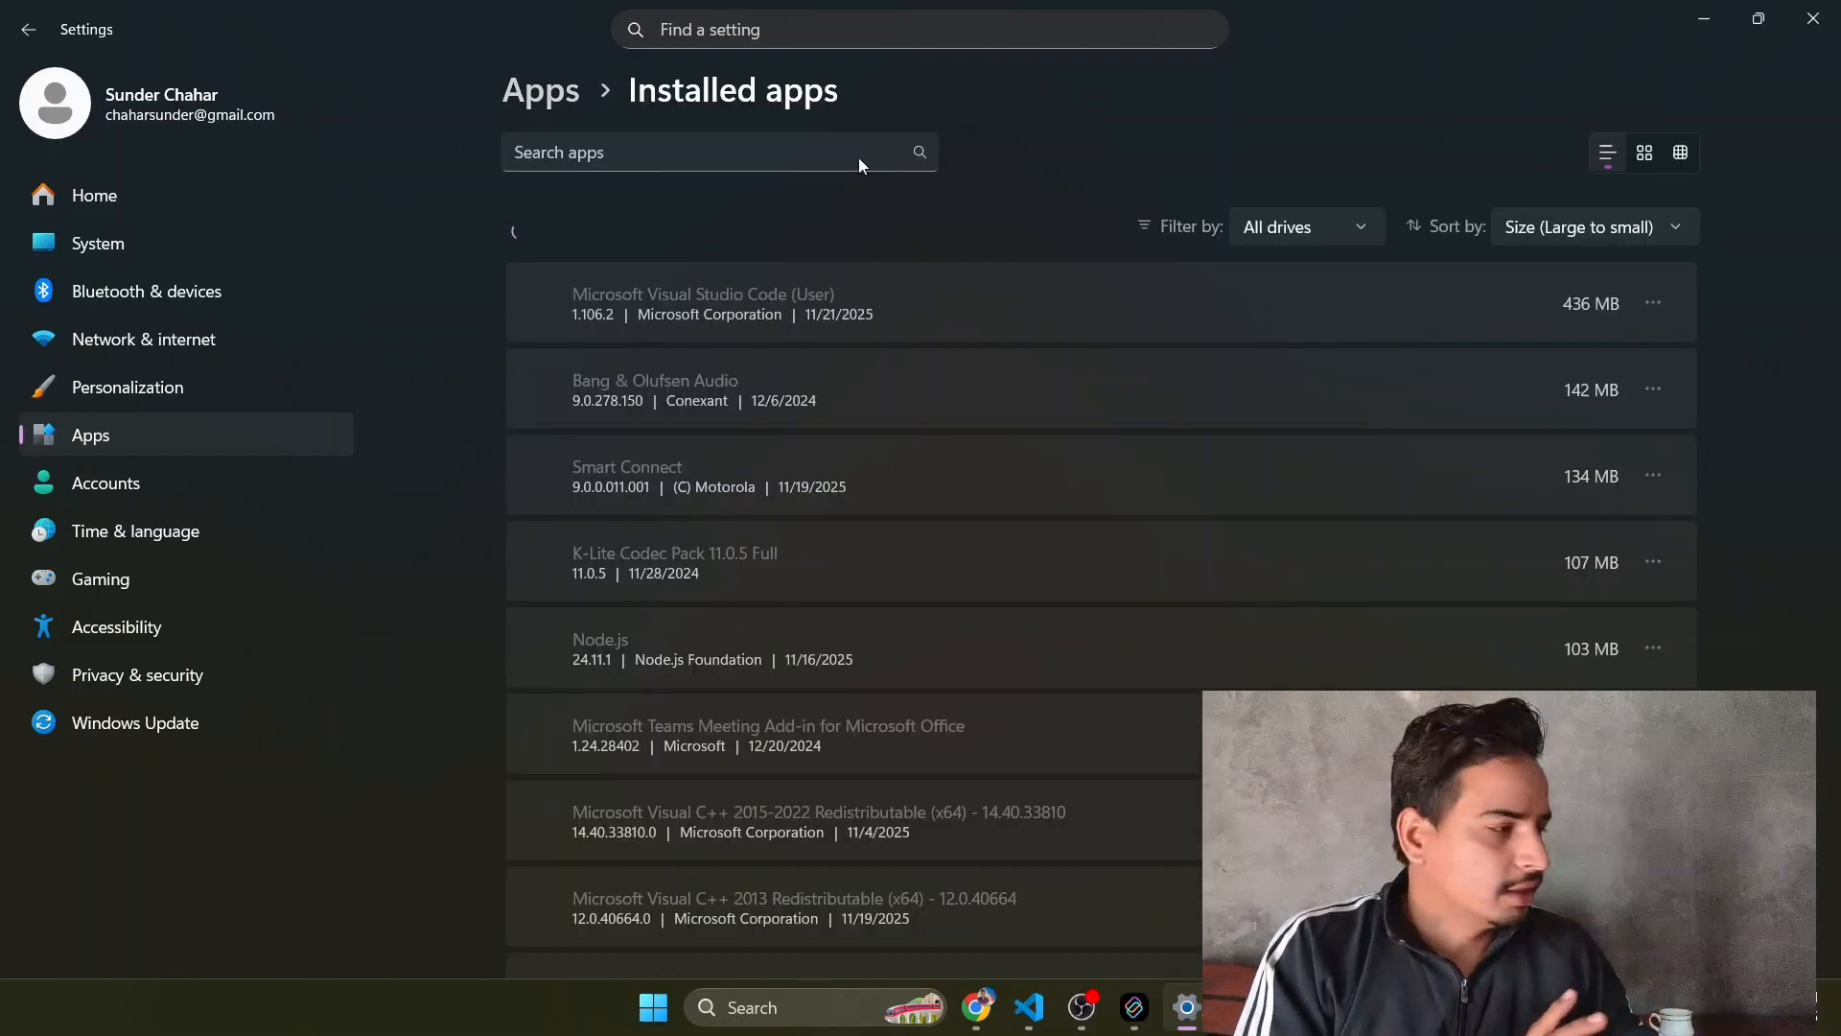
click(886, 160)
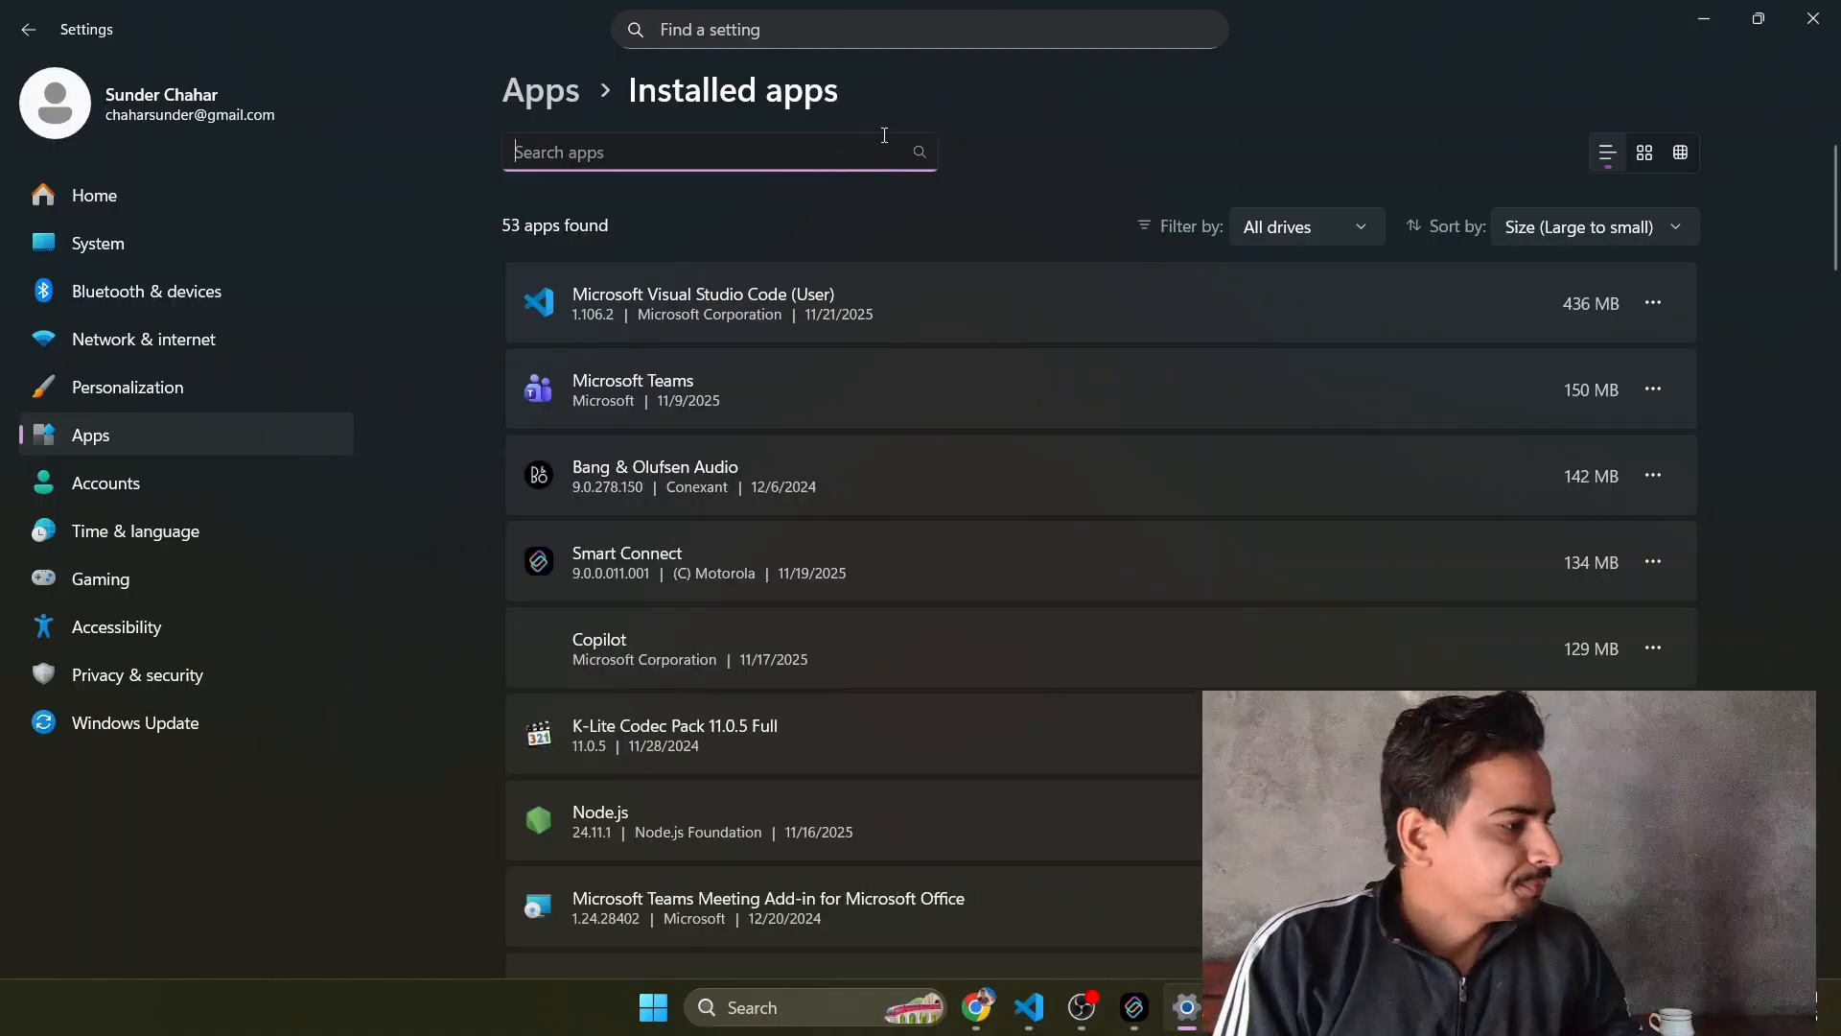
click(1577, 237)
click(1586, 227)
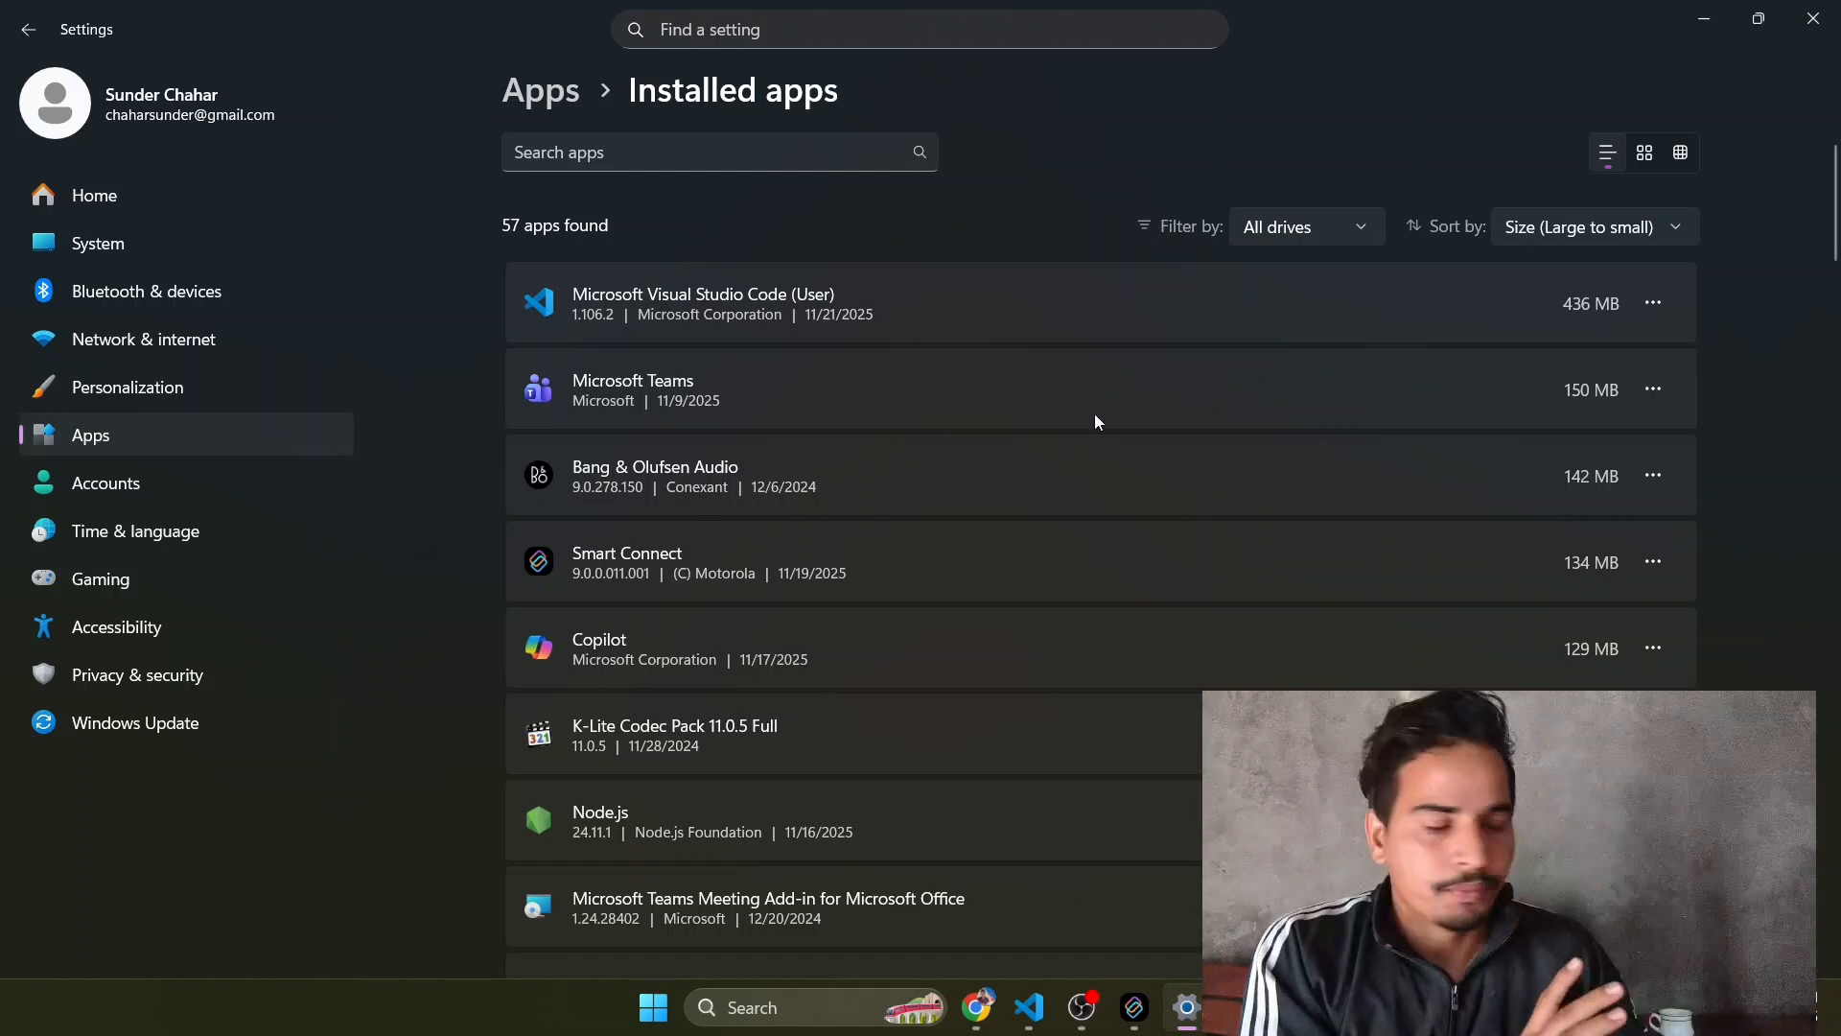
click(1653, 303)
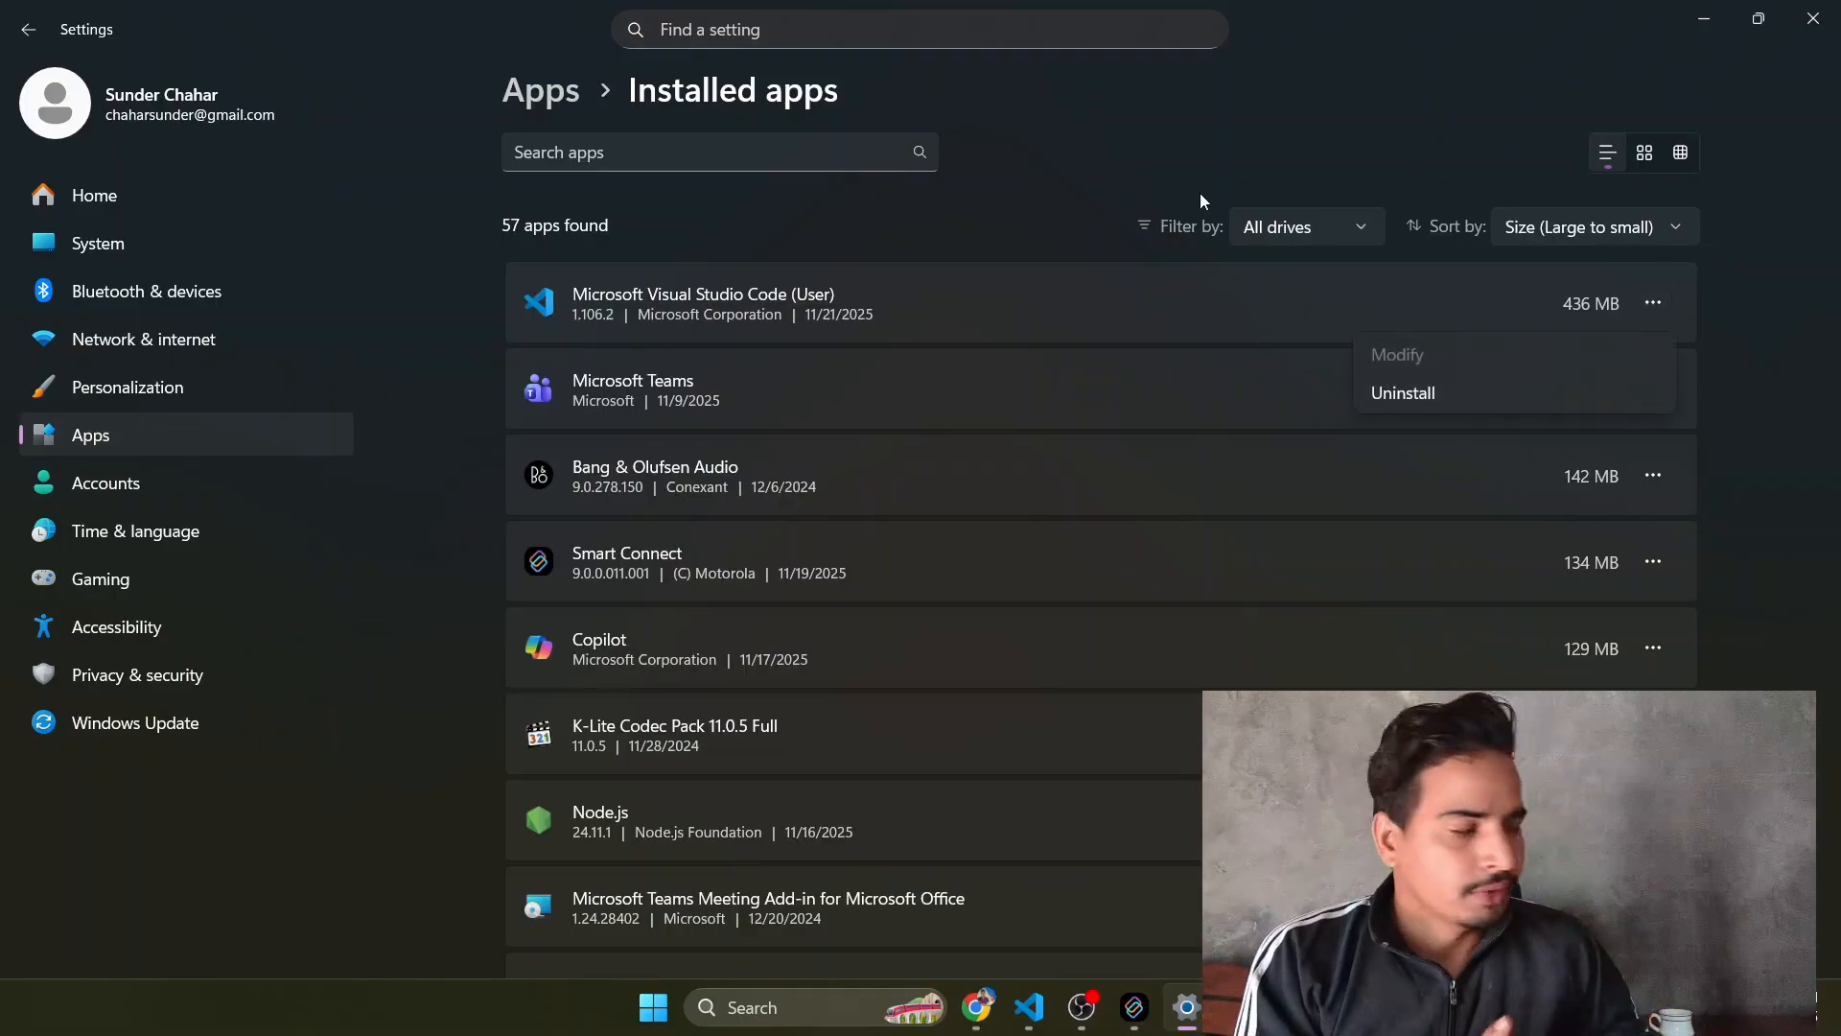
click(1179, 181)
click(1813, 18)
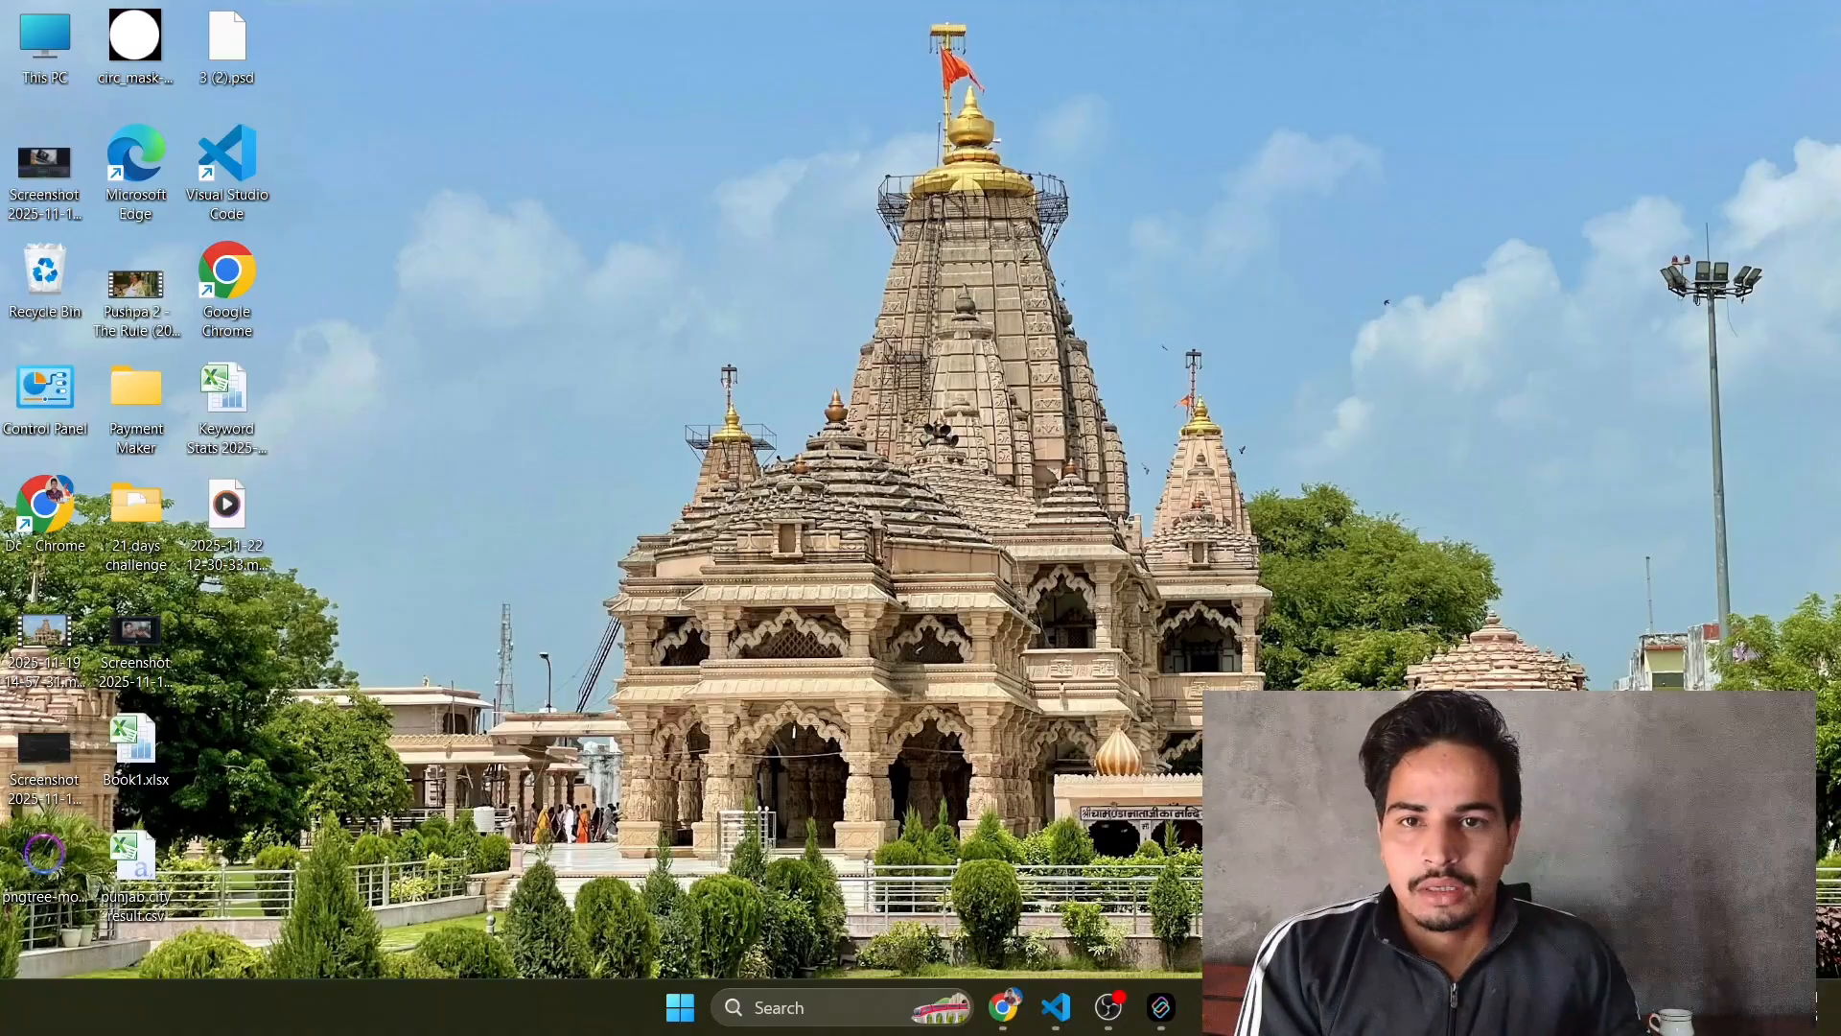
- Open Task Manager, examine the CPU performance and running processes, and widen its window
key(ctrl+shift+Escape)
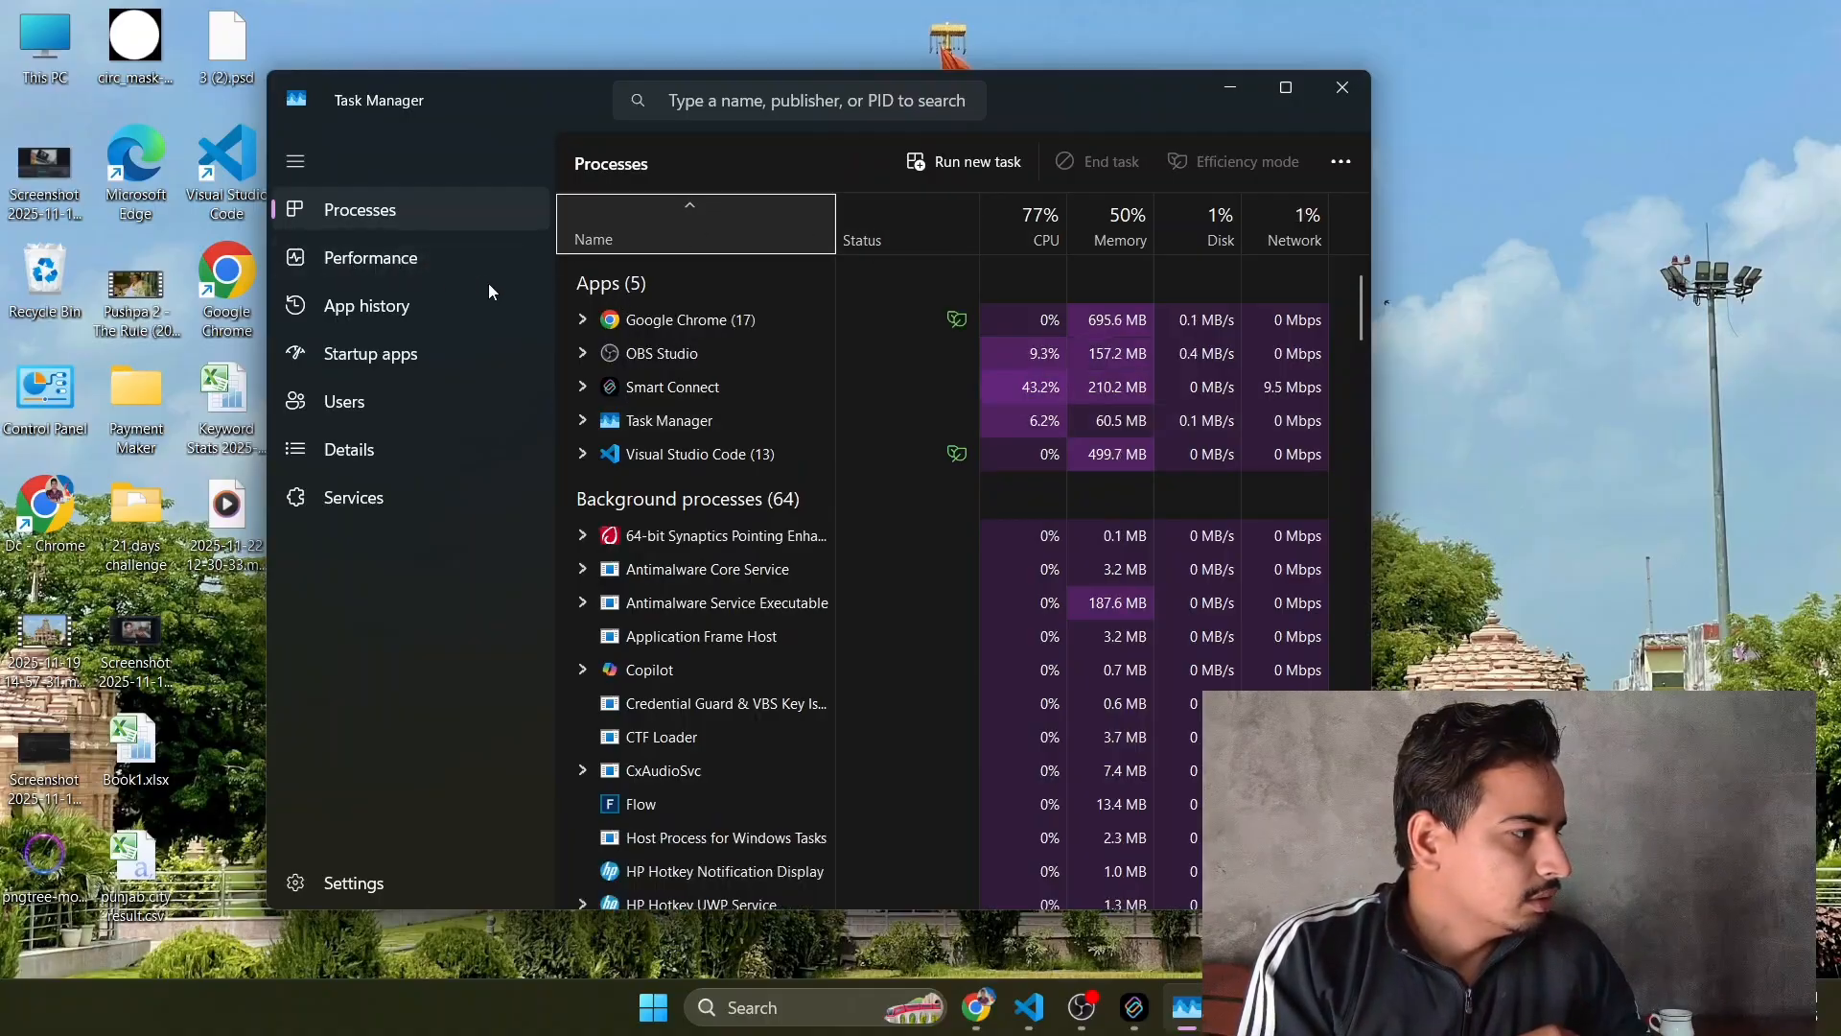
click(393, 259)
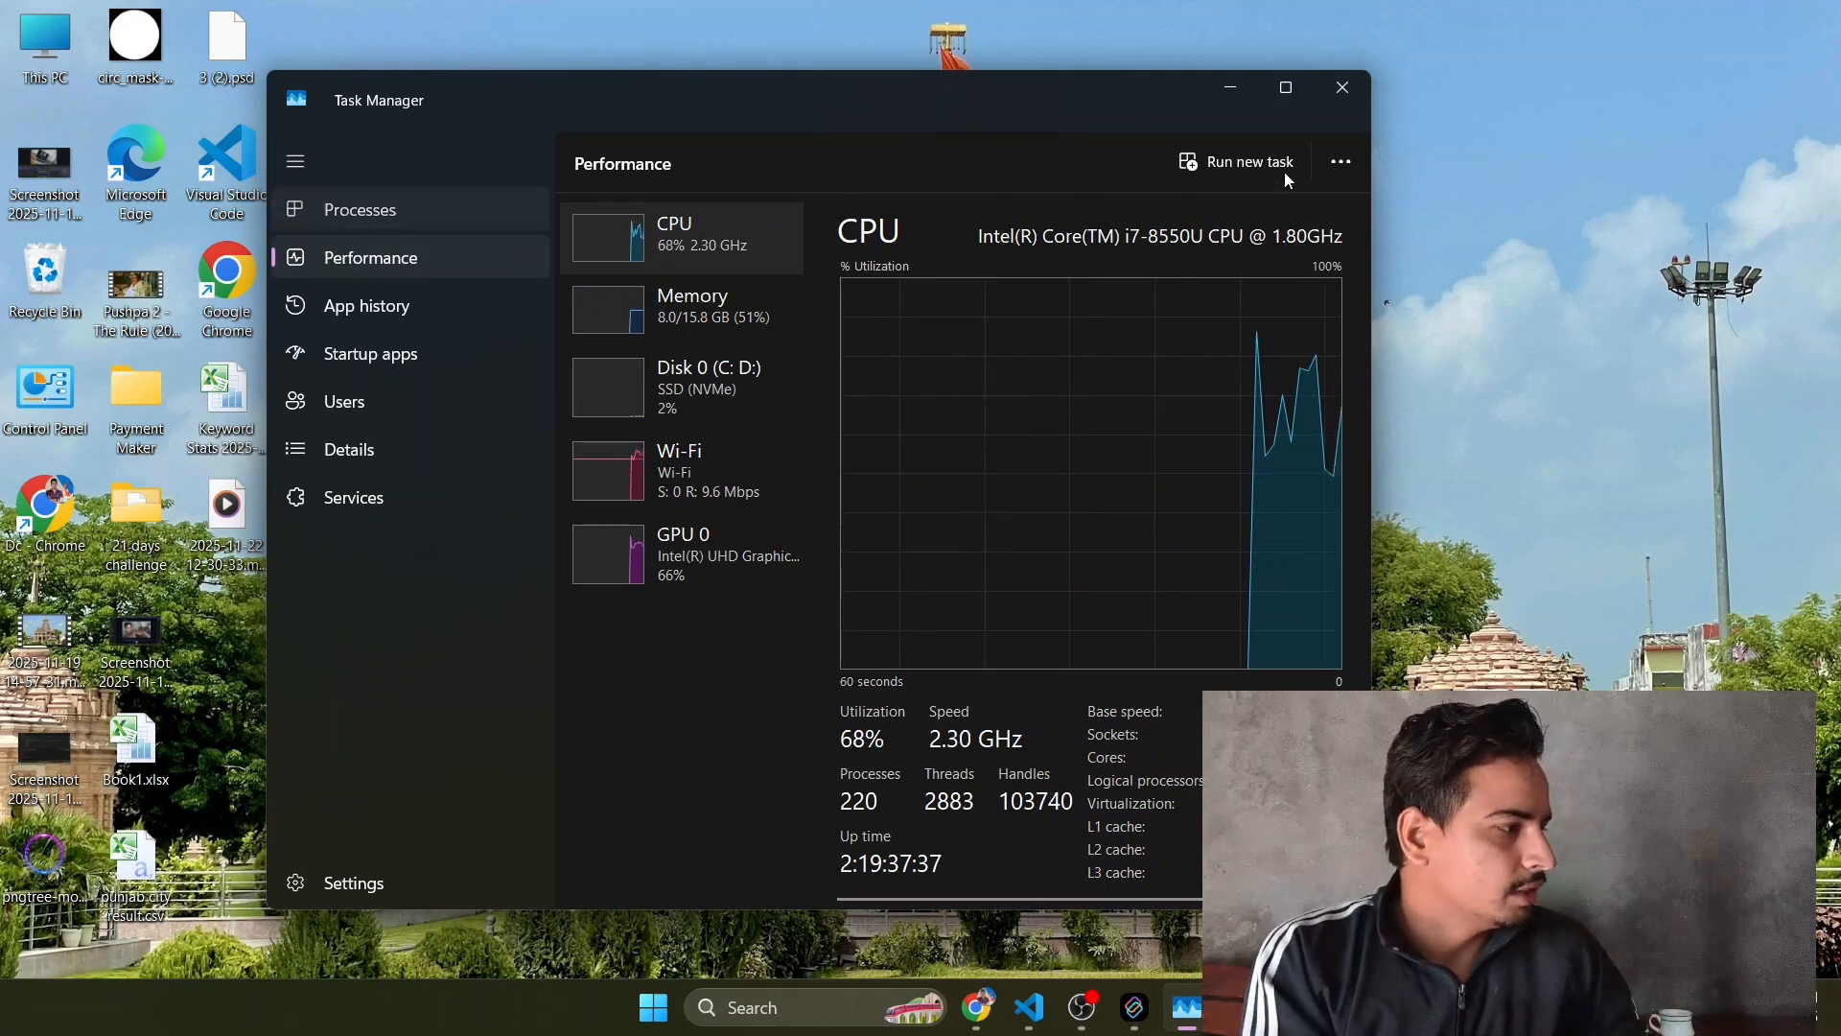
click(399, 211)
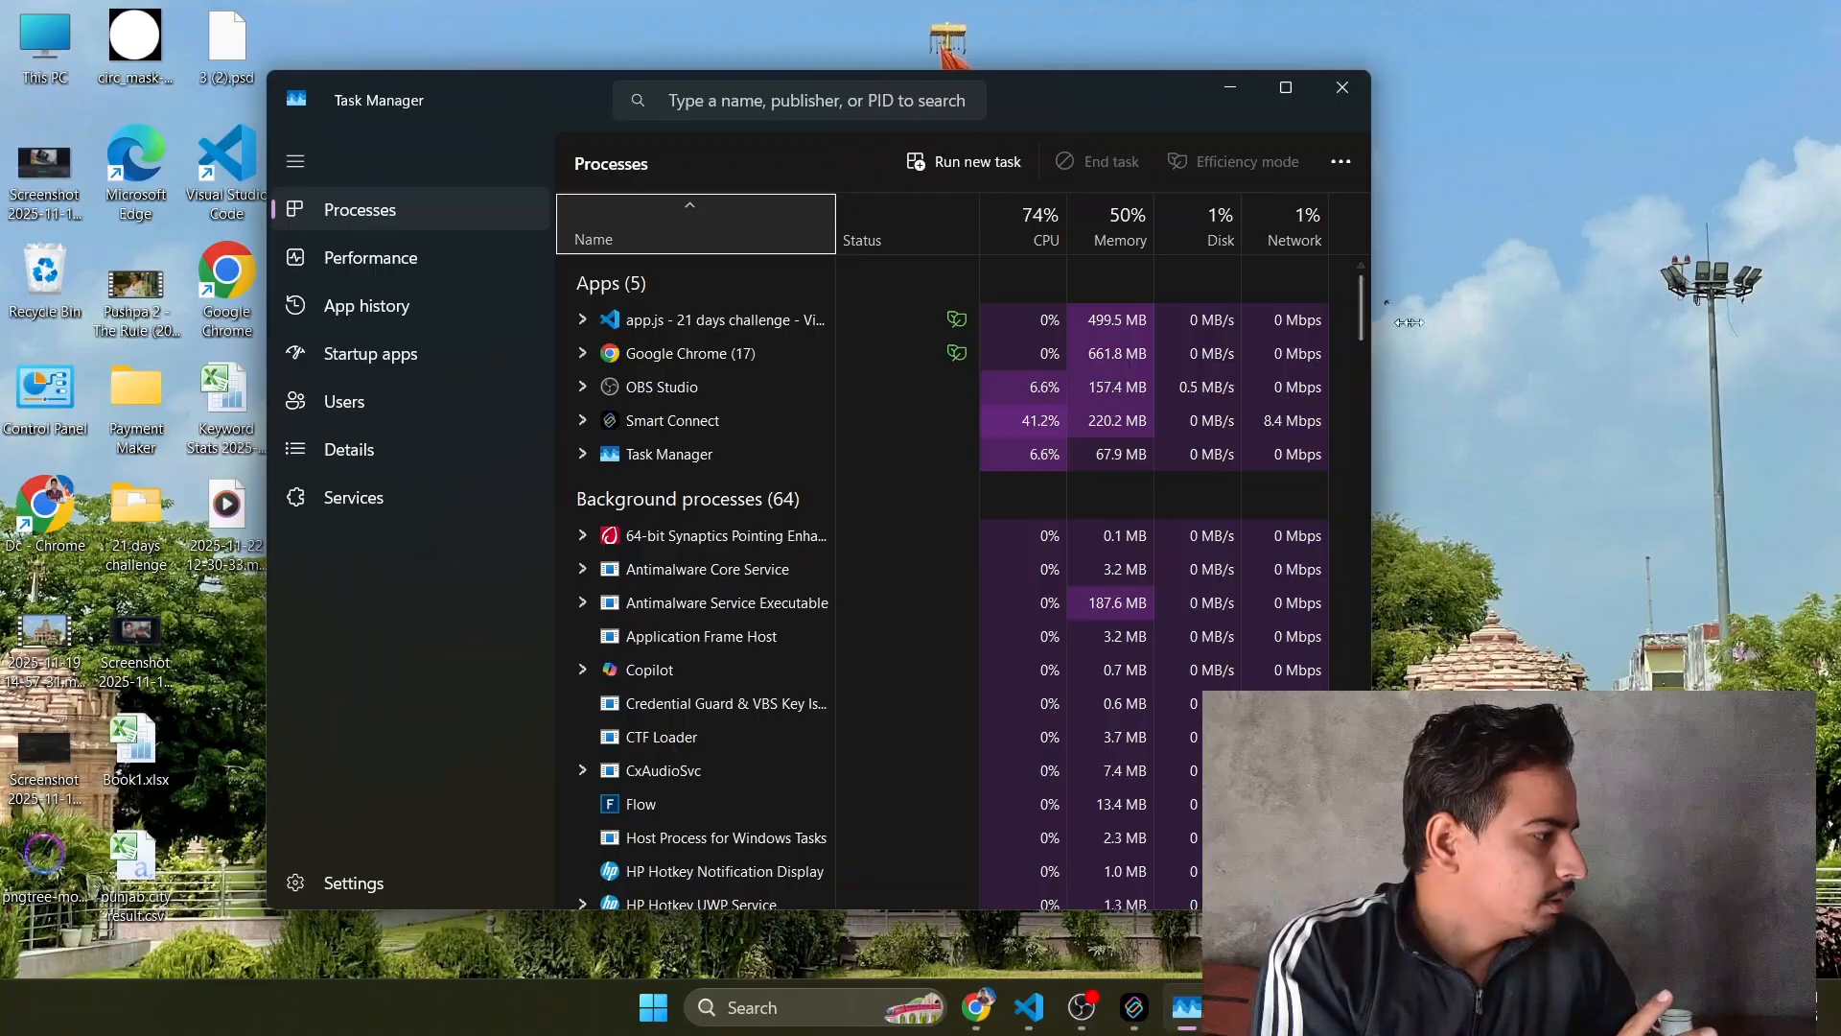
drag(1372, 287, 1530, 278)
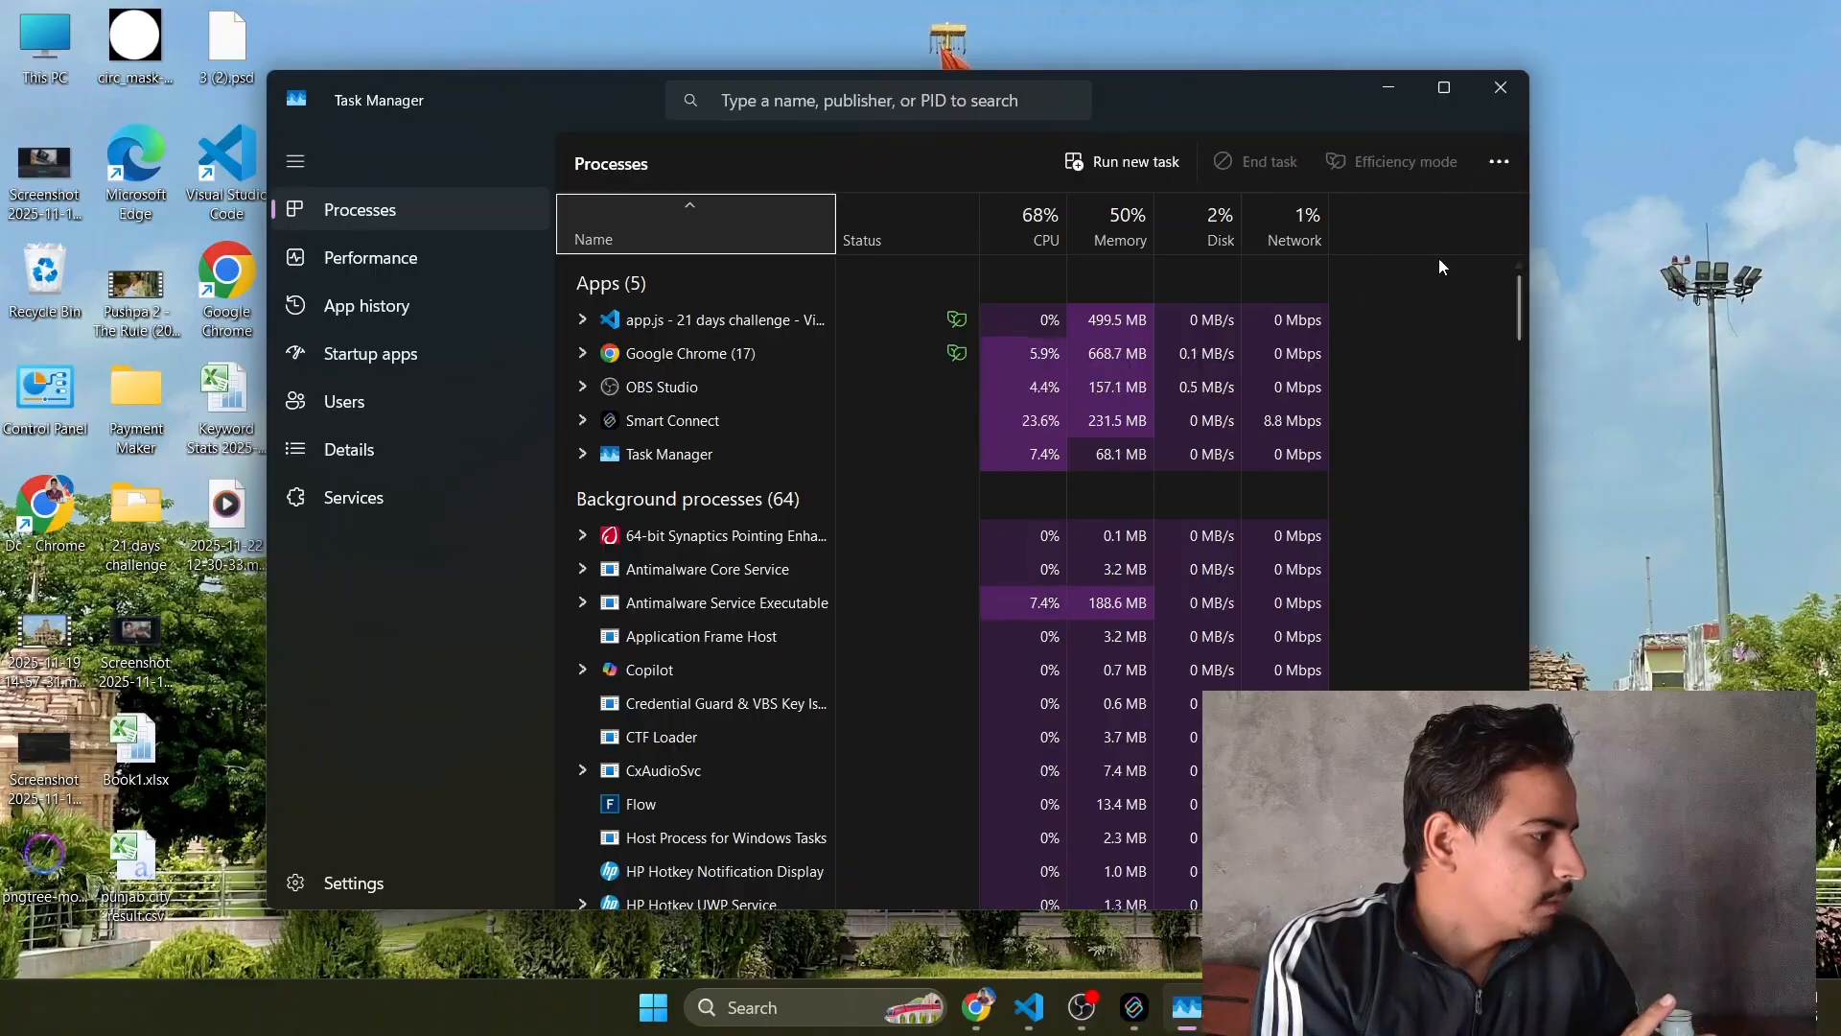
- Sort the startup apps by status, disable SmartConnect.exe at startup, and close Task Manager
click(441, 354)
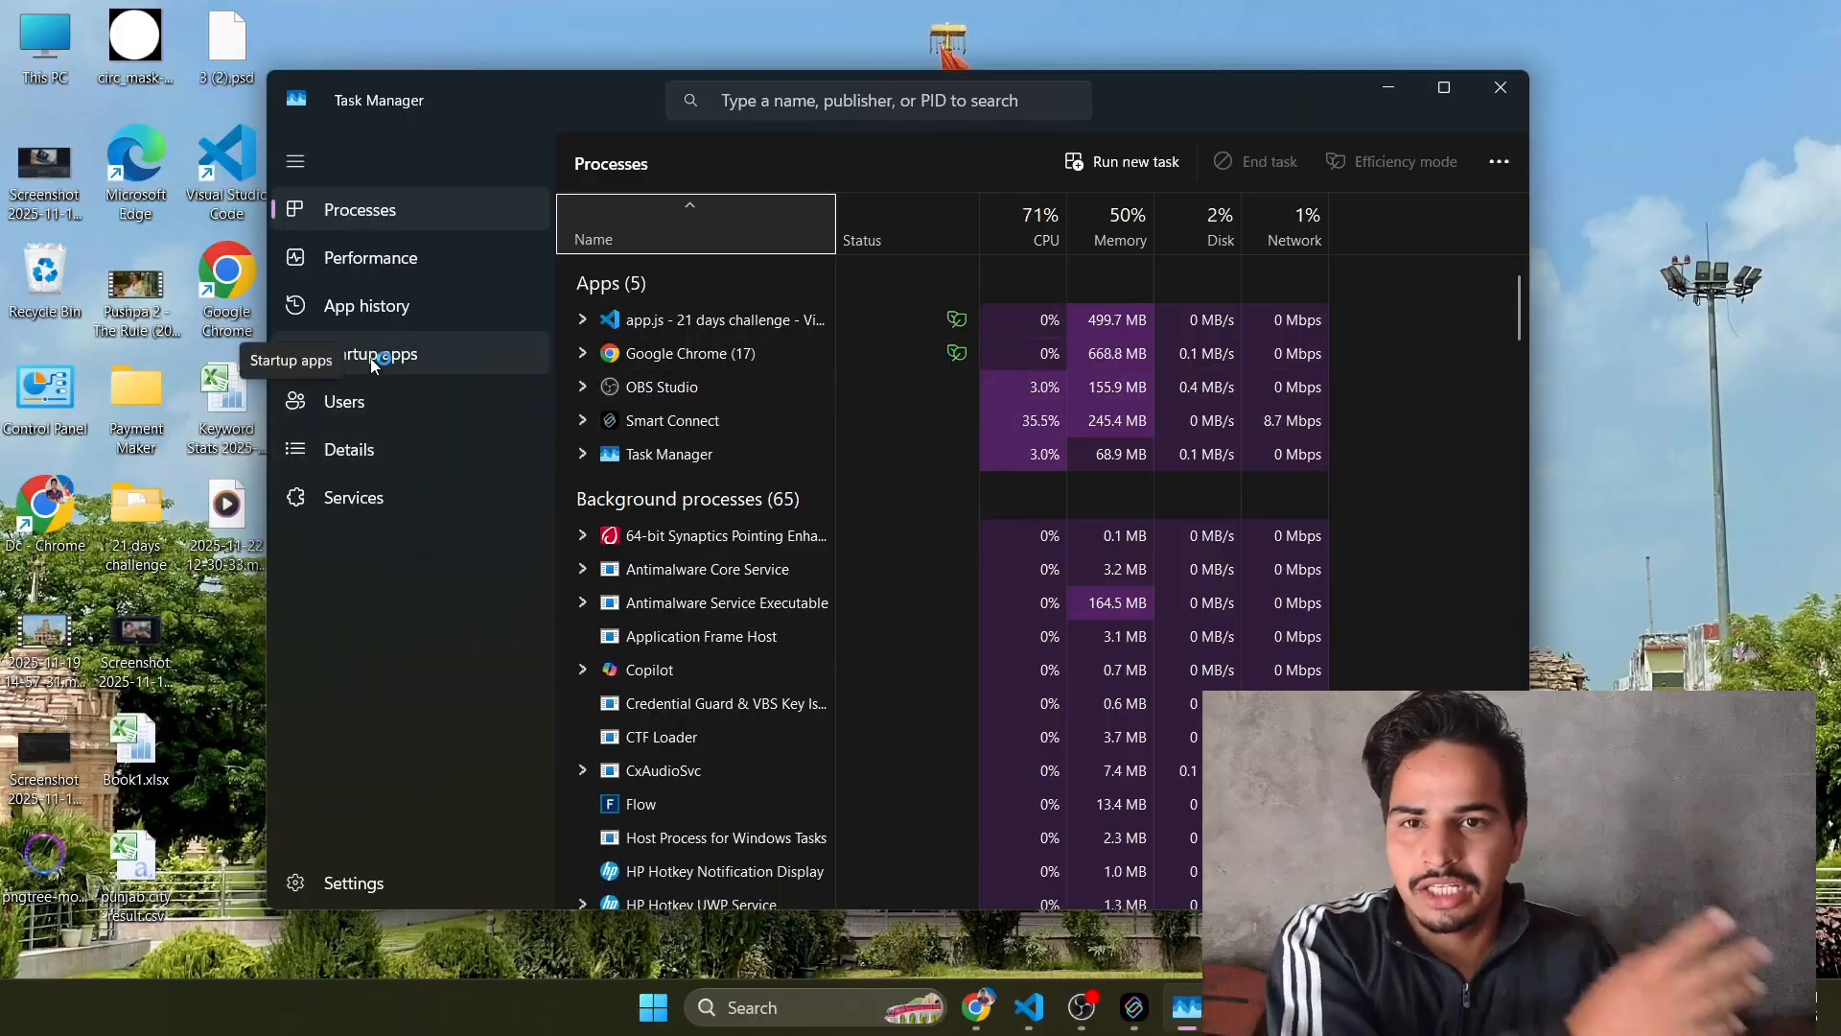
click(428, 361)
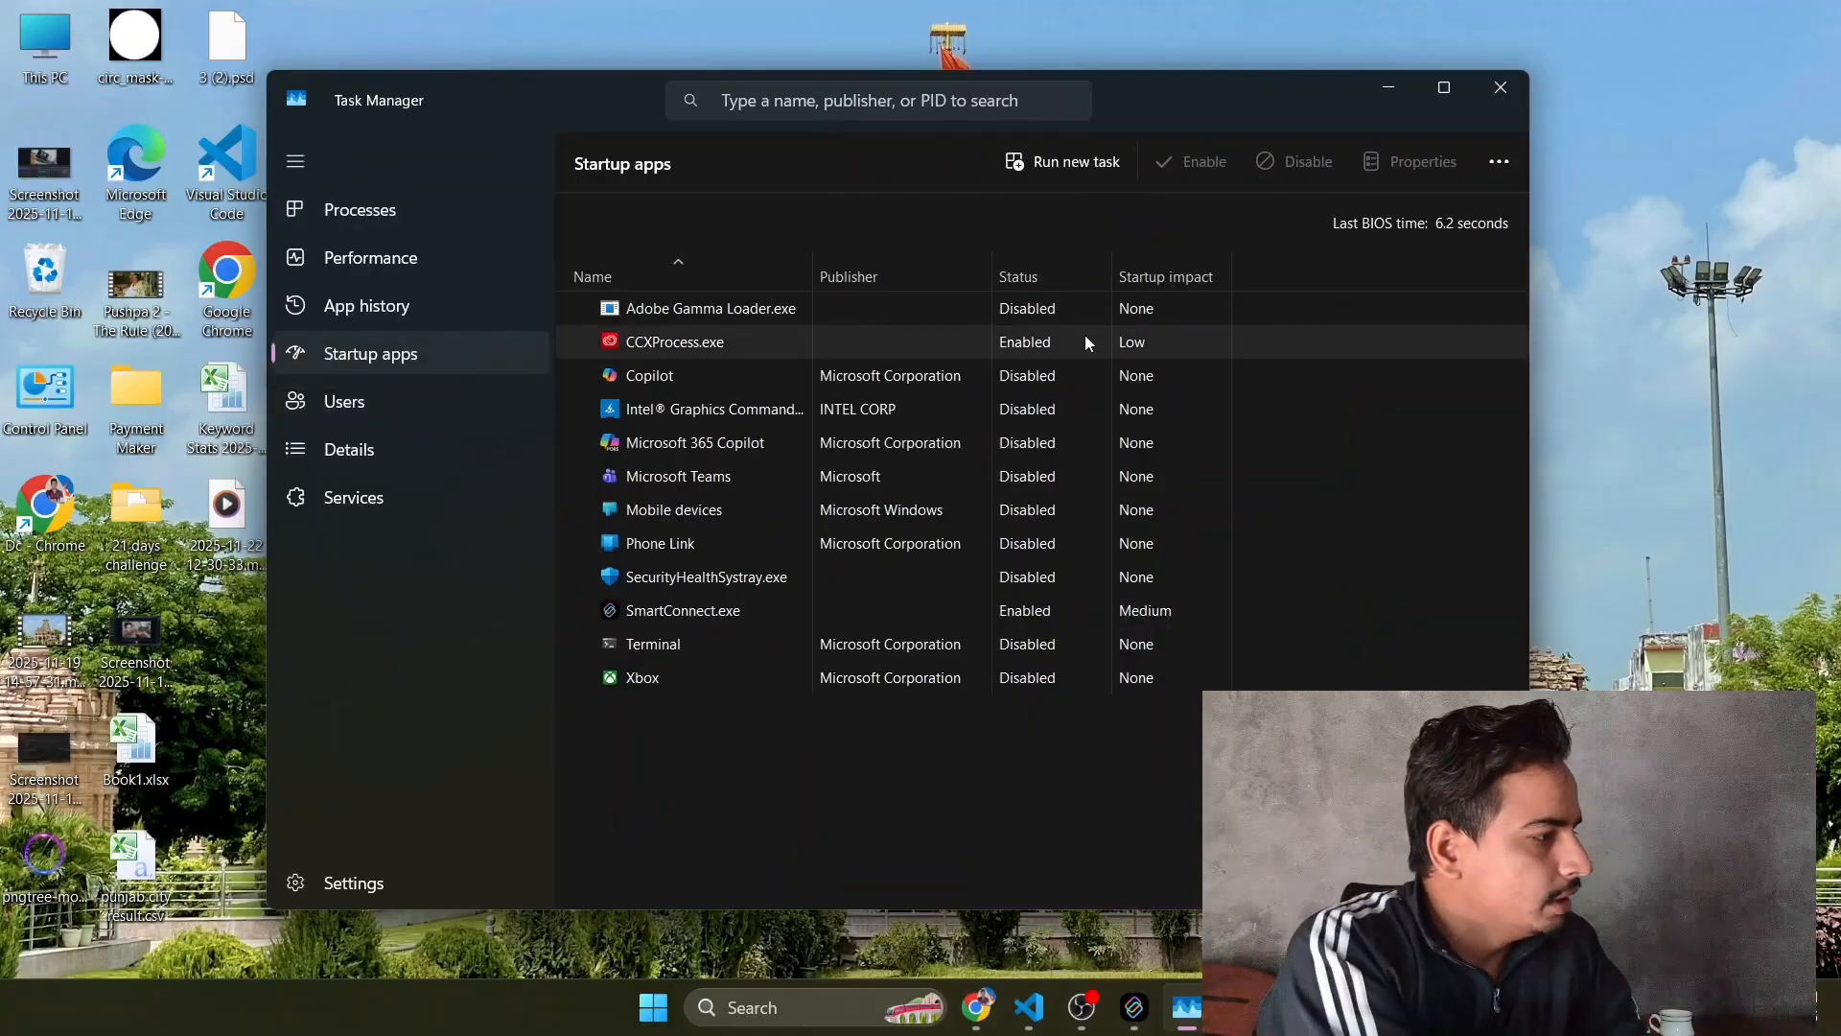
click(1046, 277)
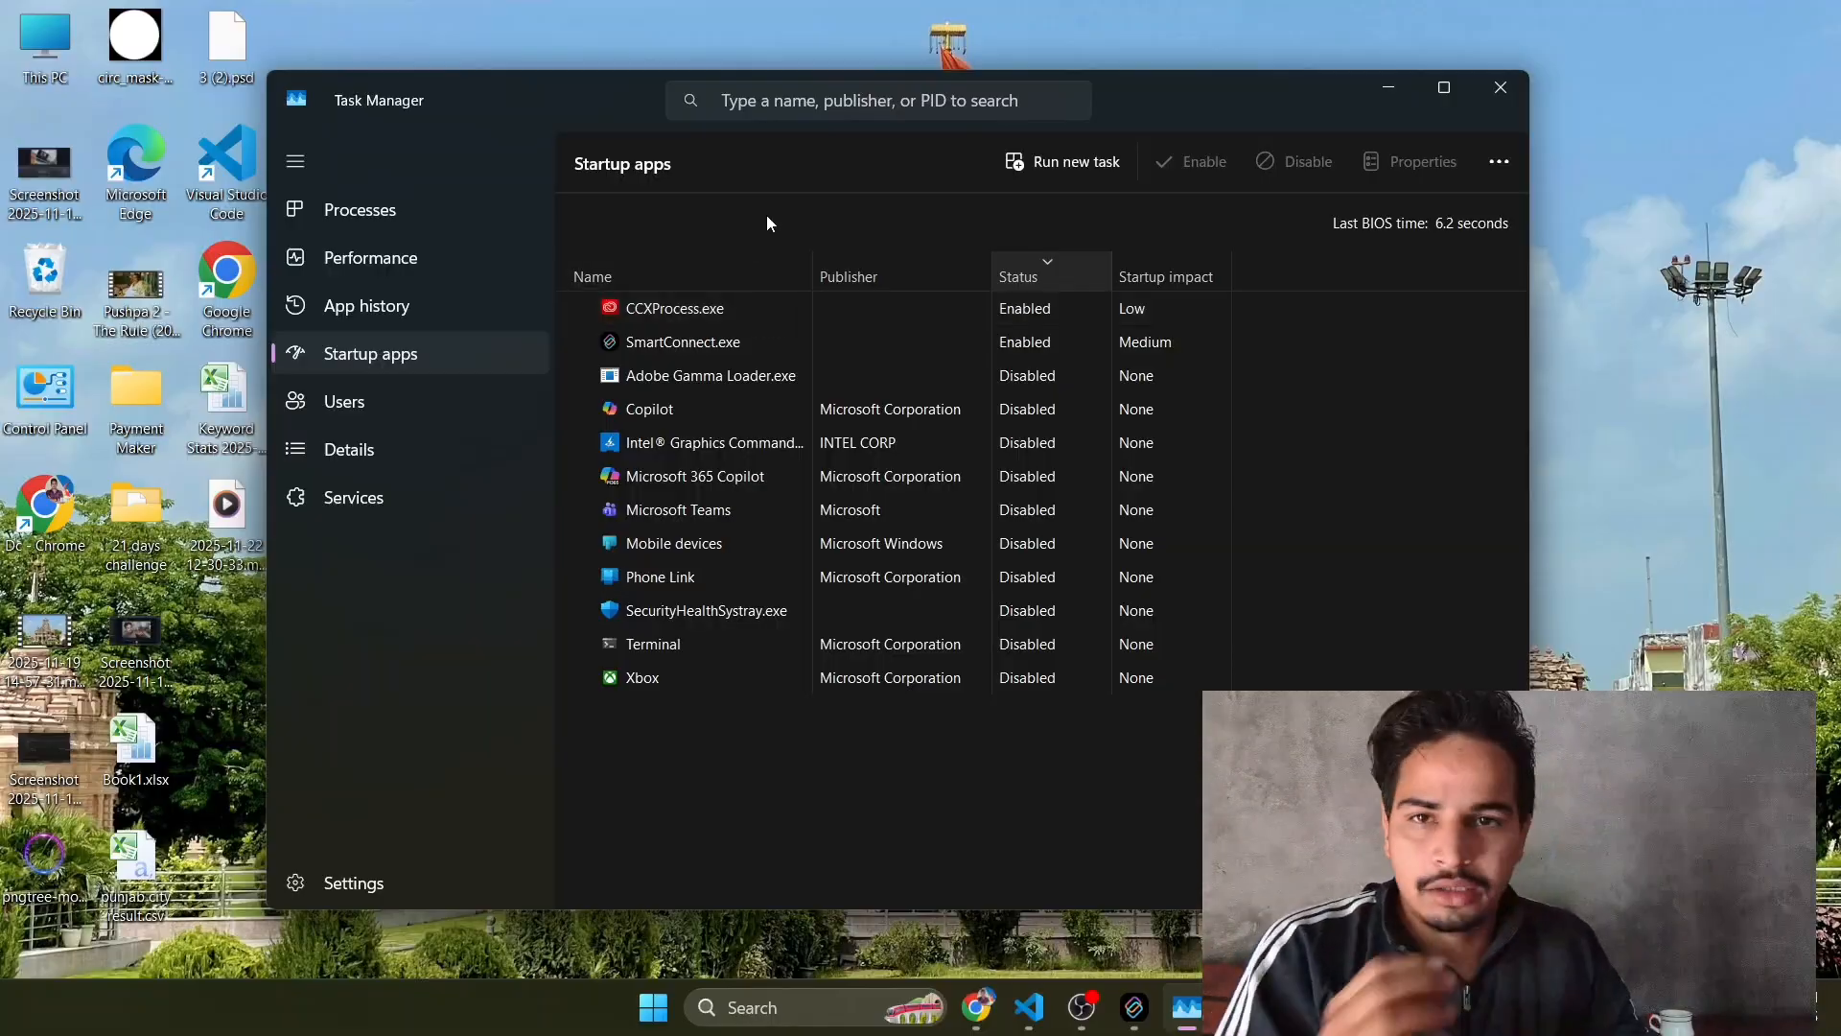
right_click(717, 345)
click(804, 365)
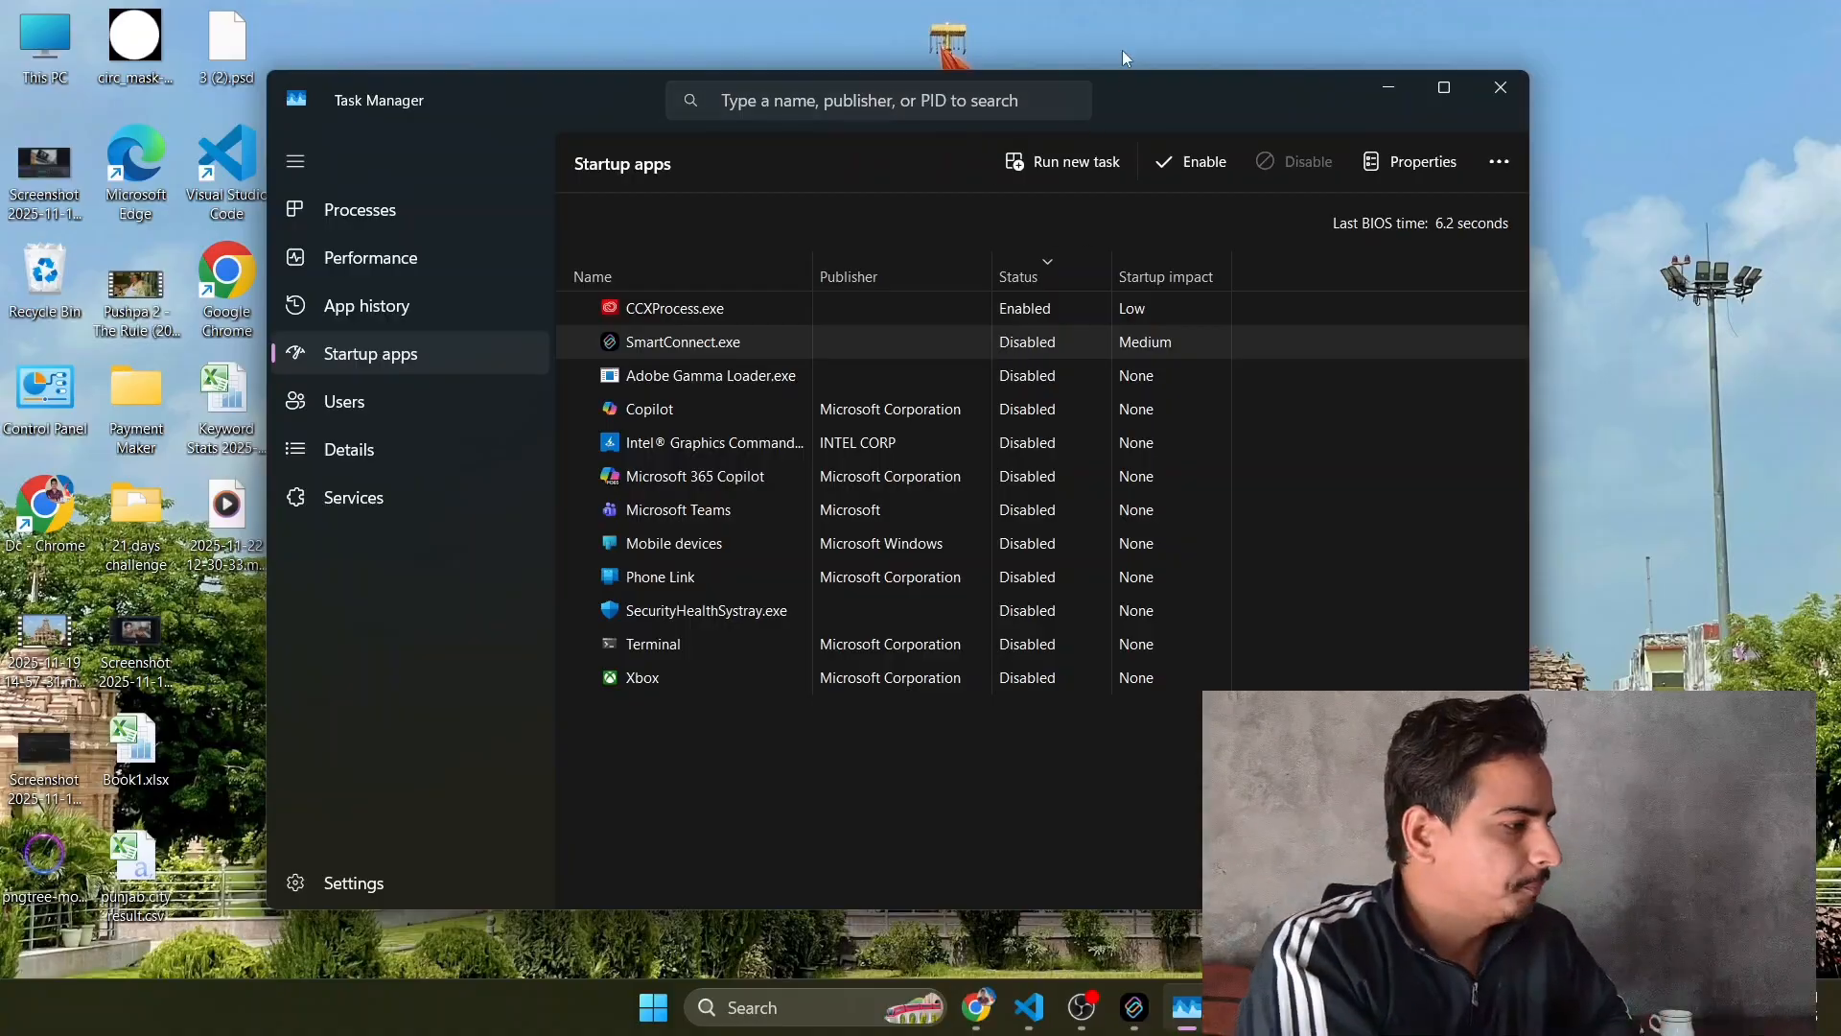
click(1499, 88)
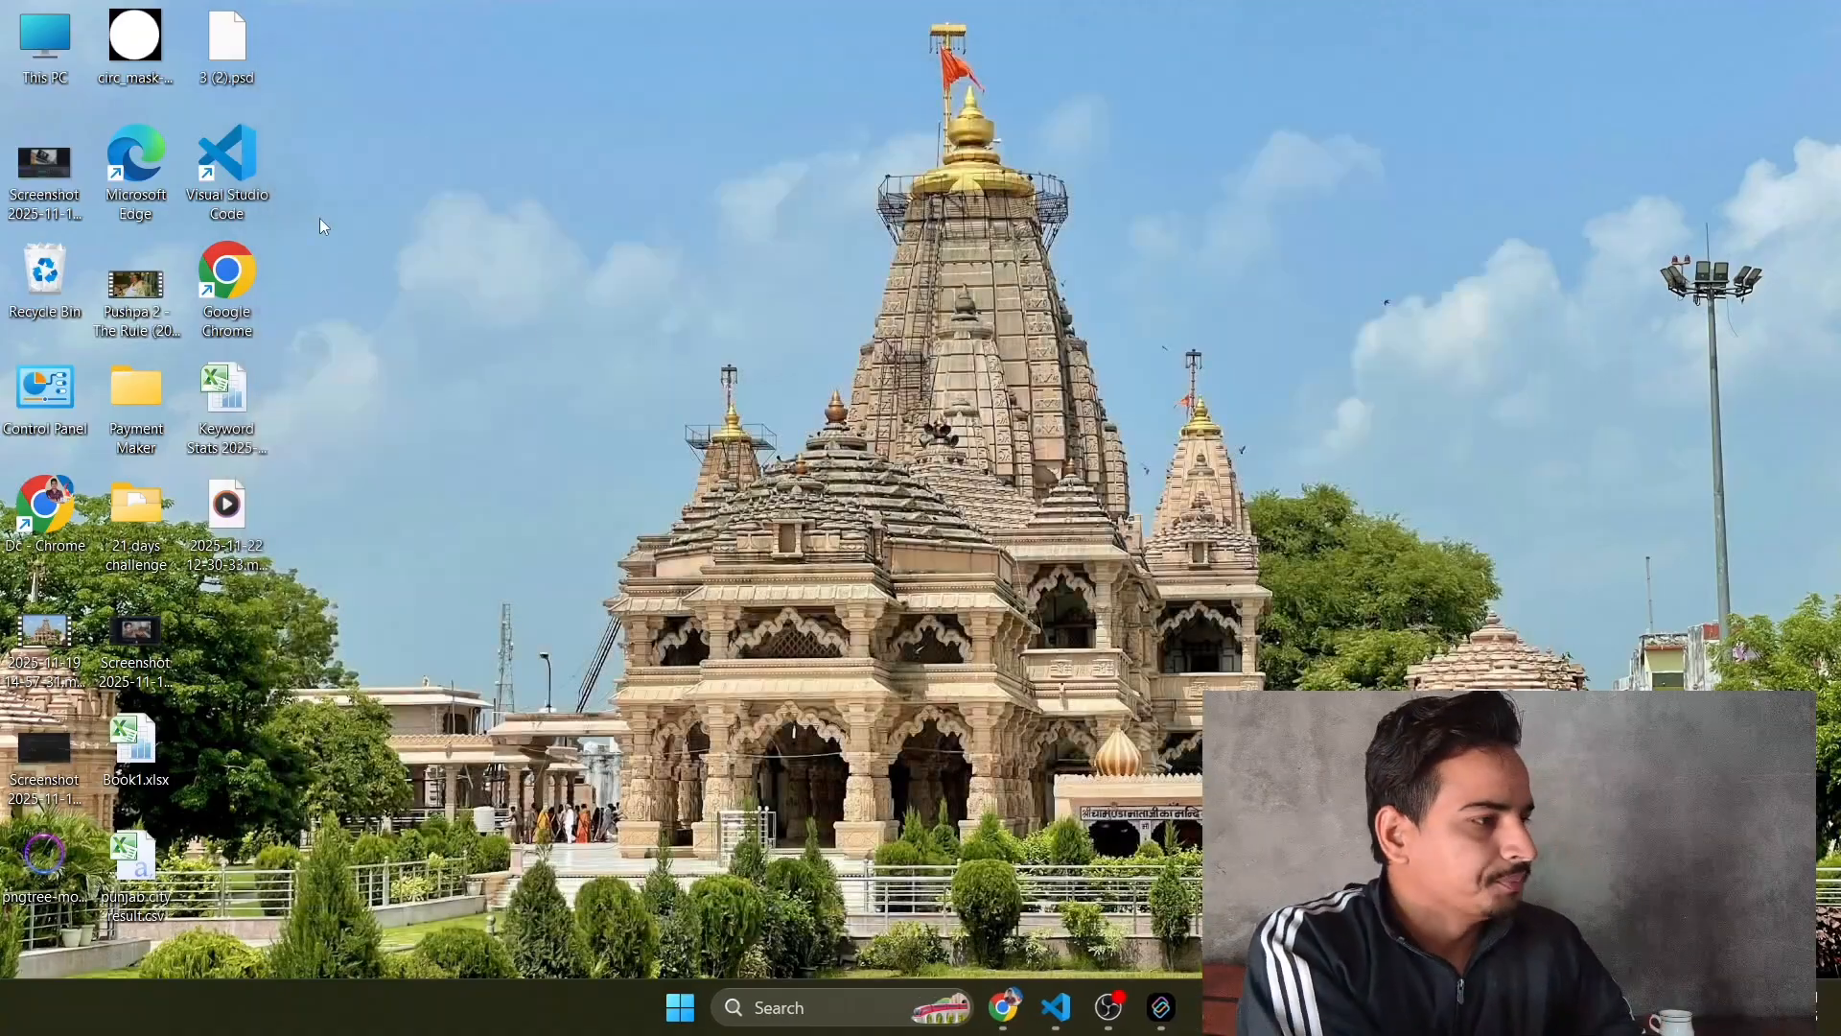
- Open Computer Management for This PC and show its Services list in a maximized window
right_click(58, 48)
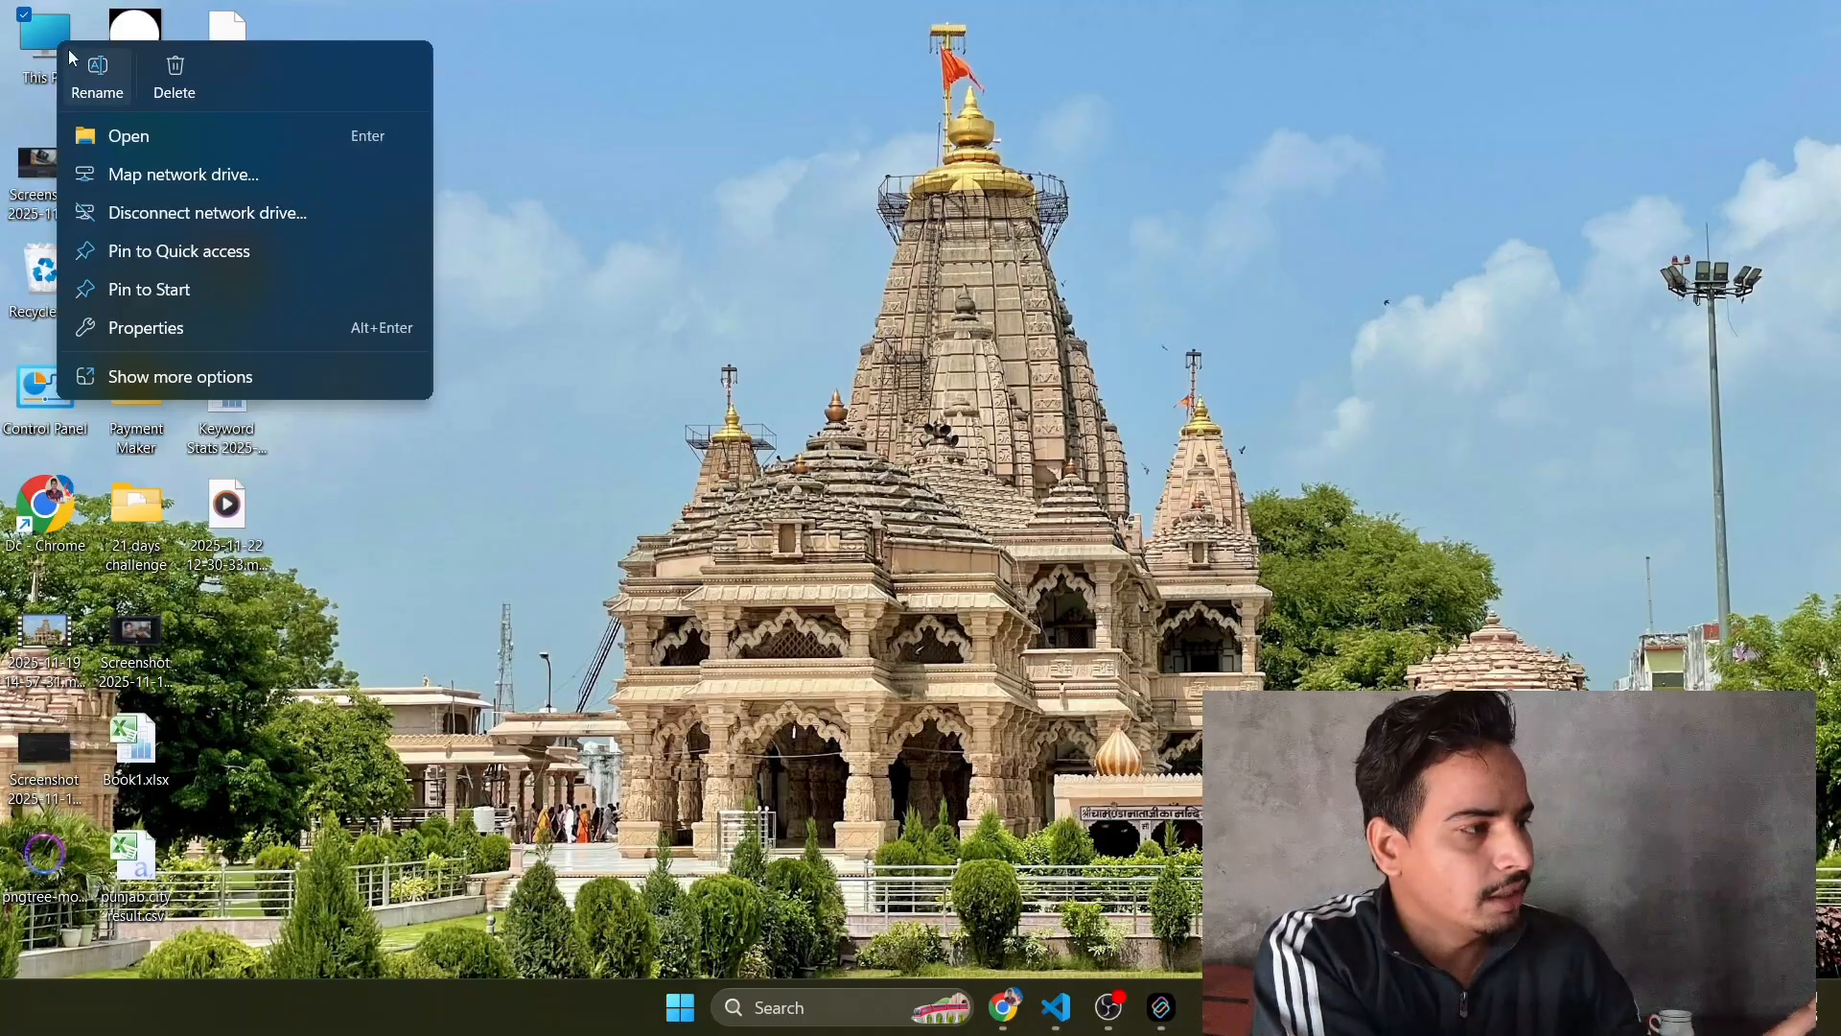
click(140, 377)
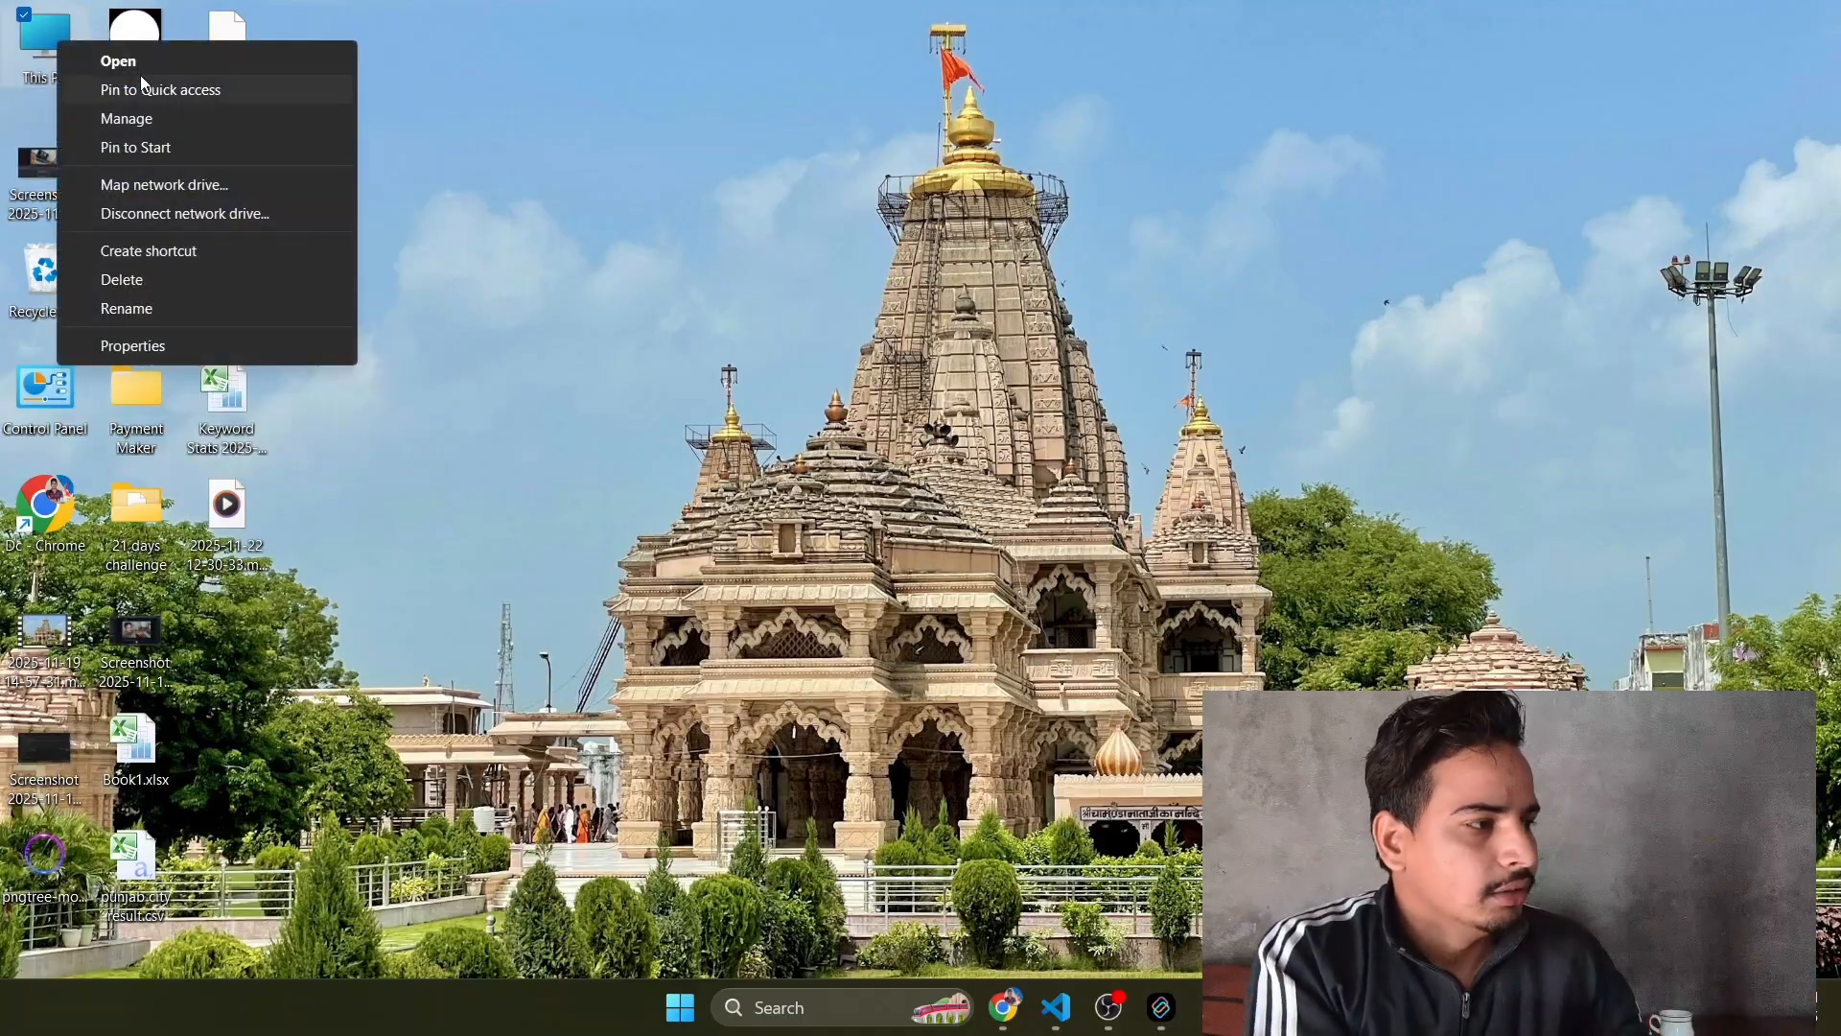
click(131, 119)
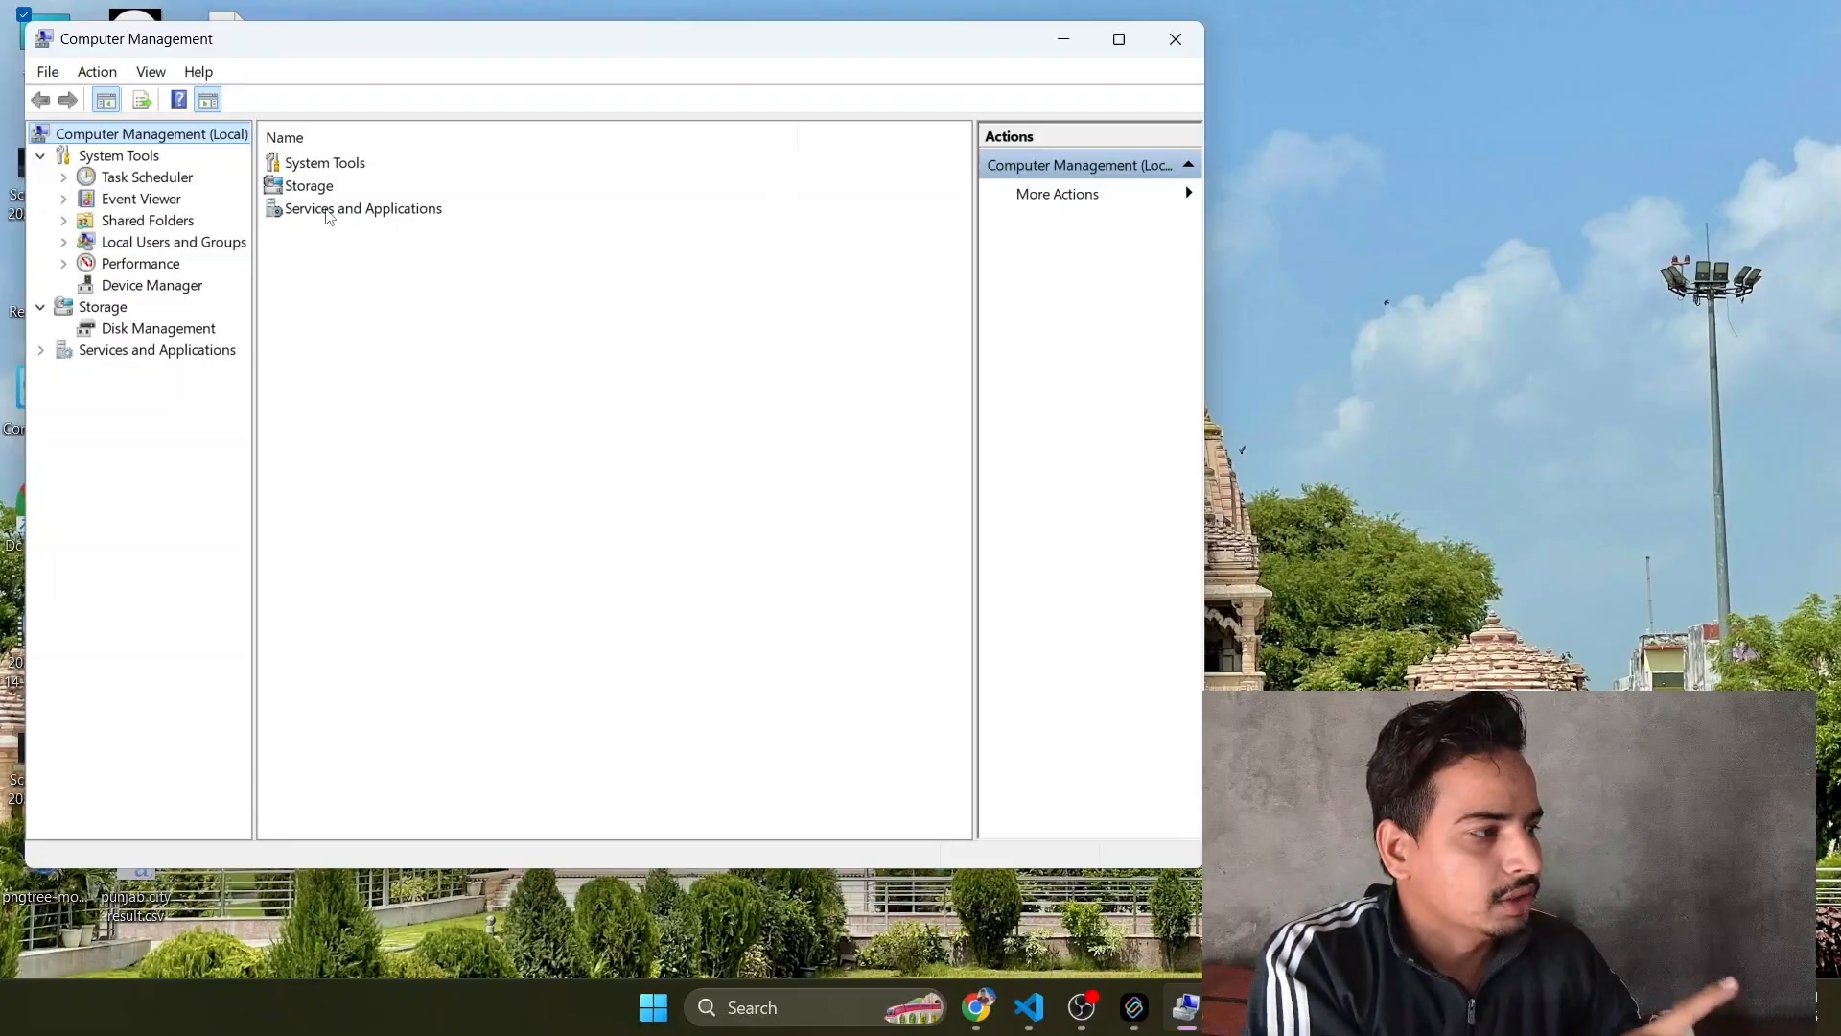
double_click(327, 215)
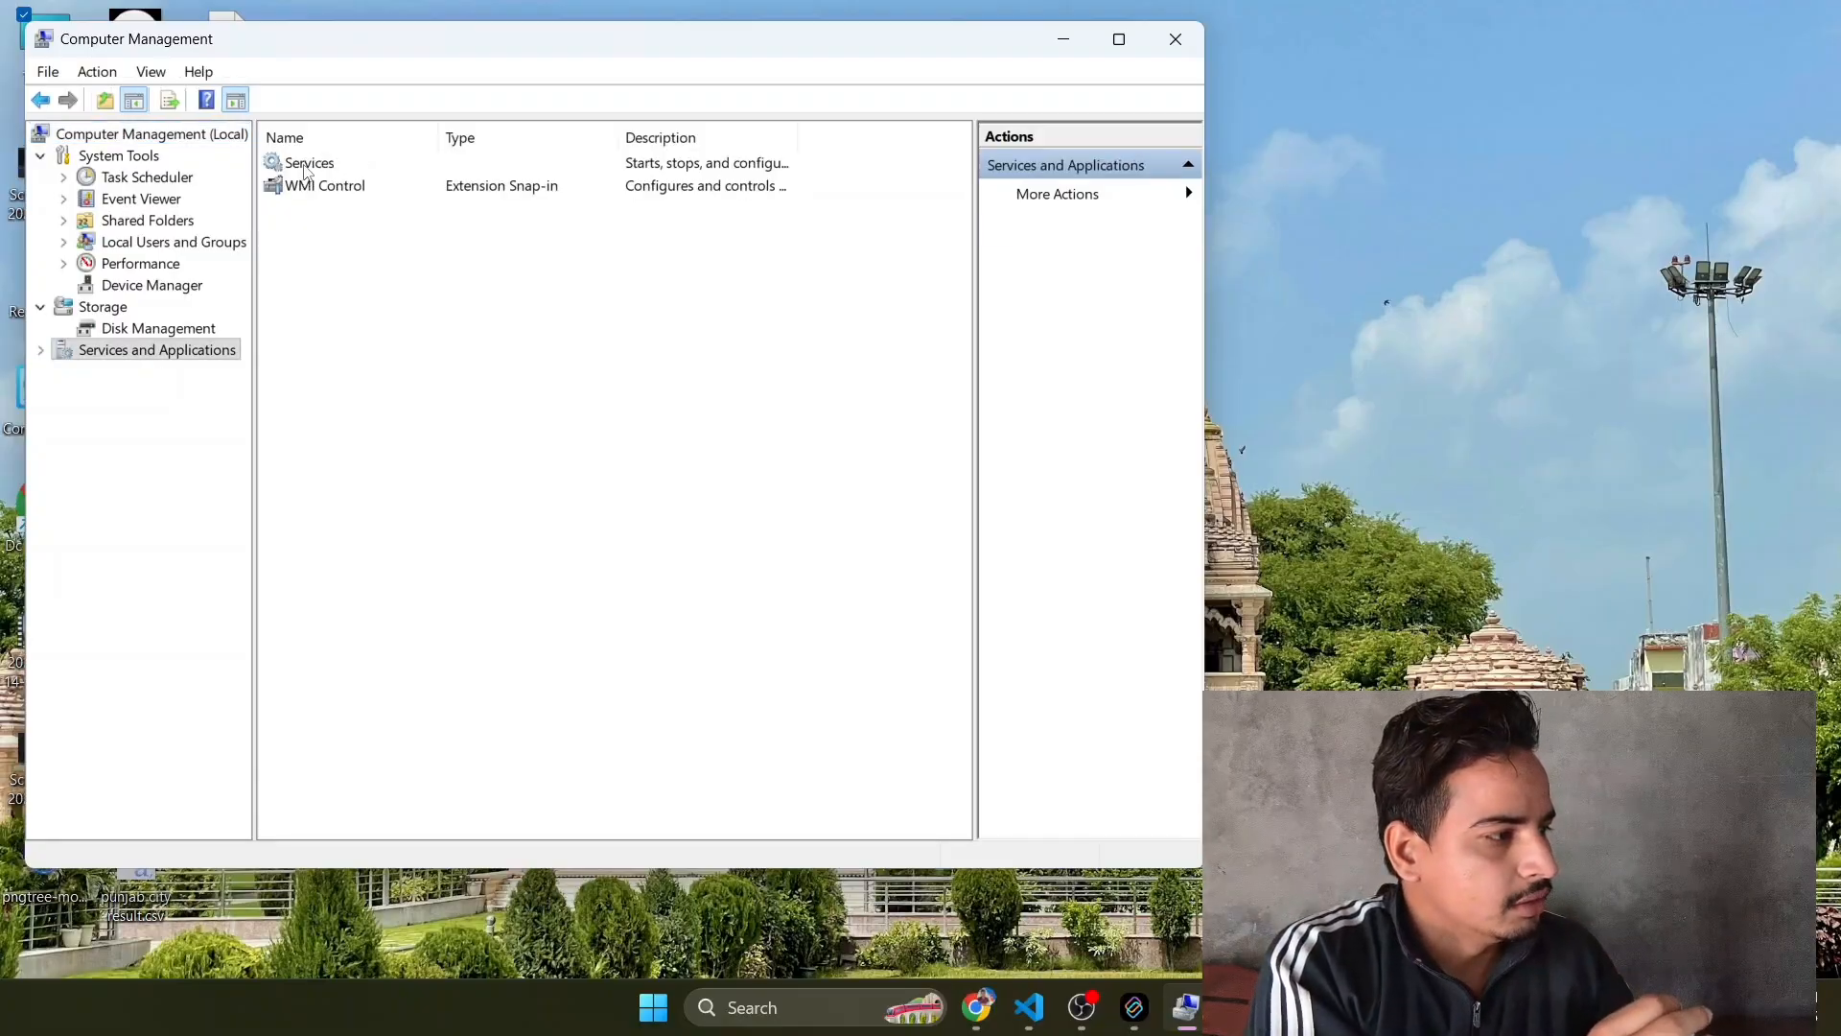
double_click(305, 170)
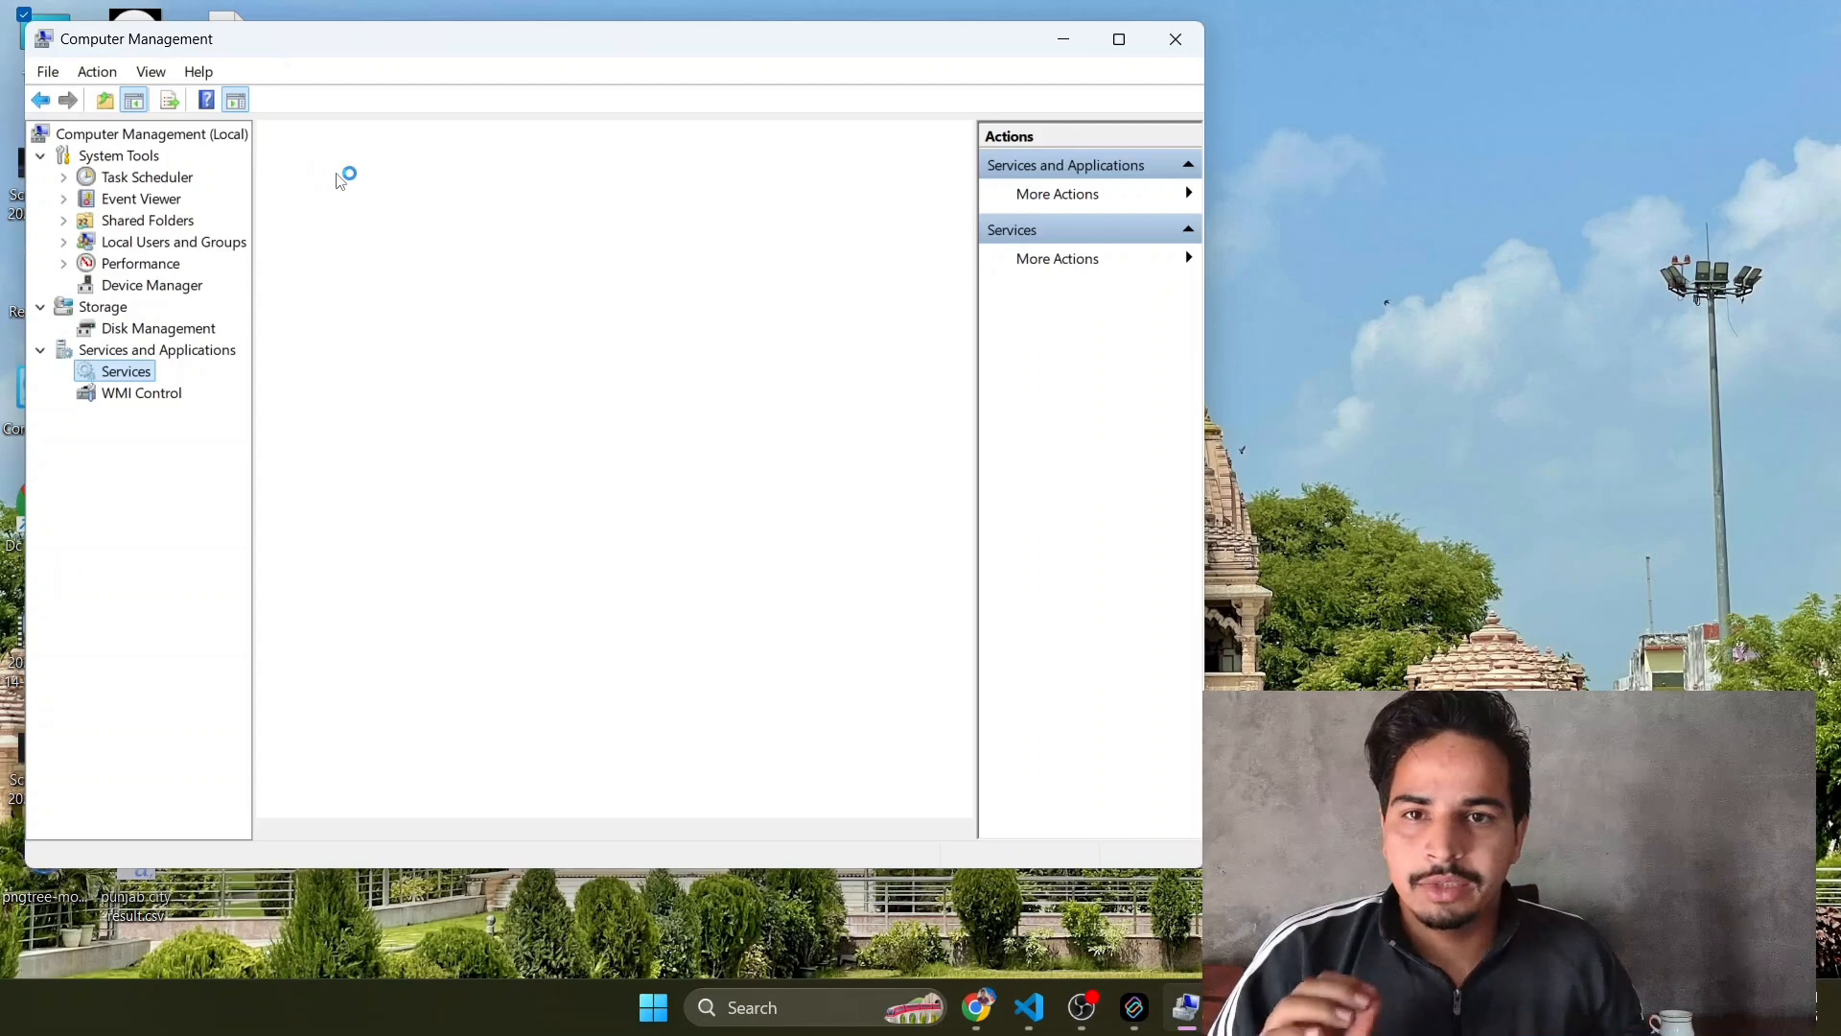
drag(920, 50, 1019, 95)
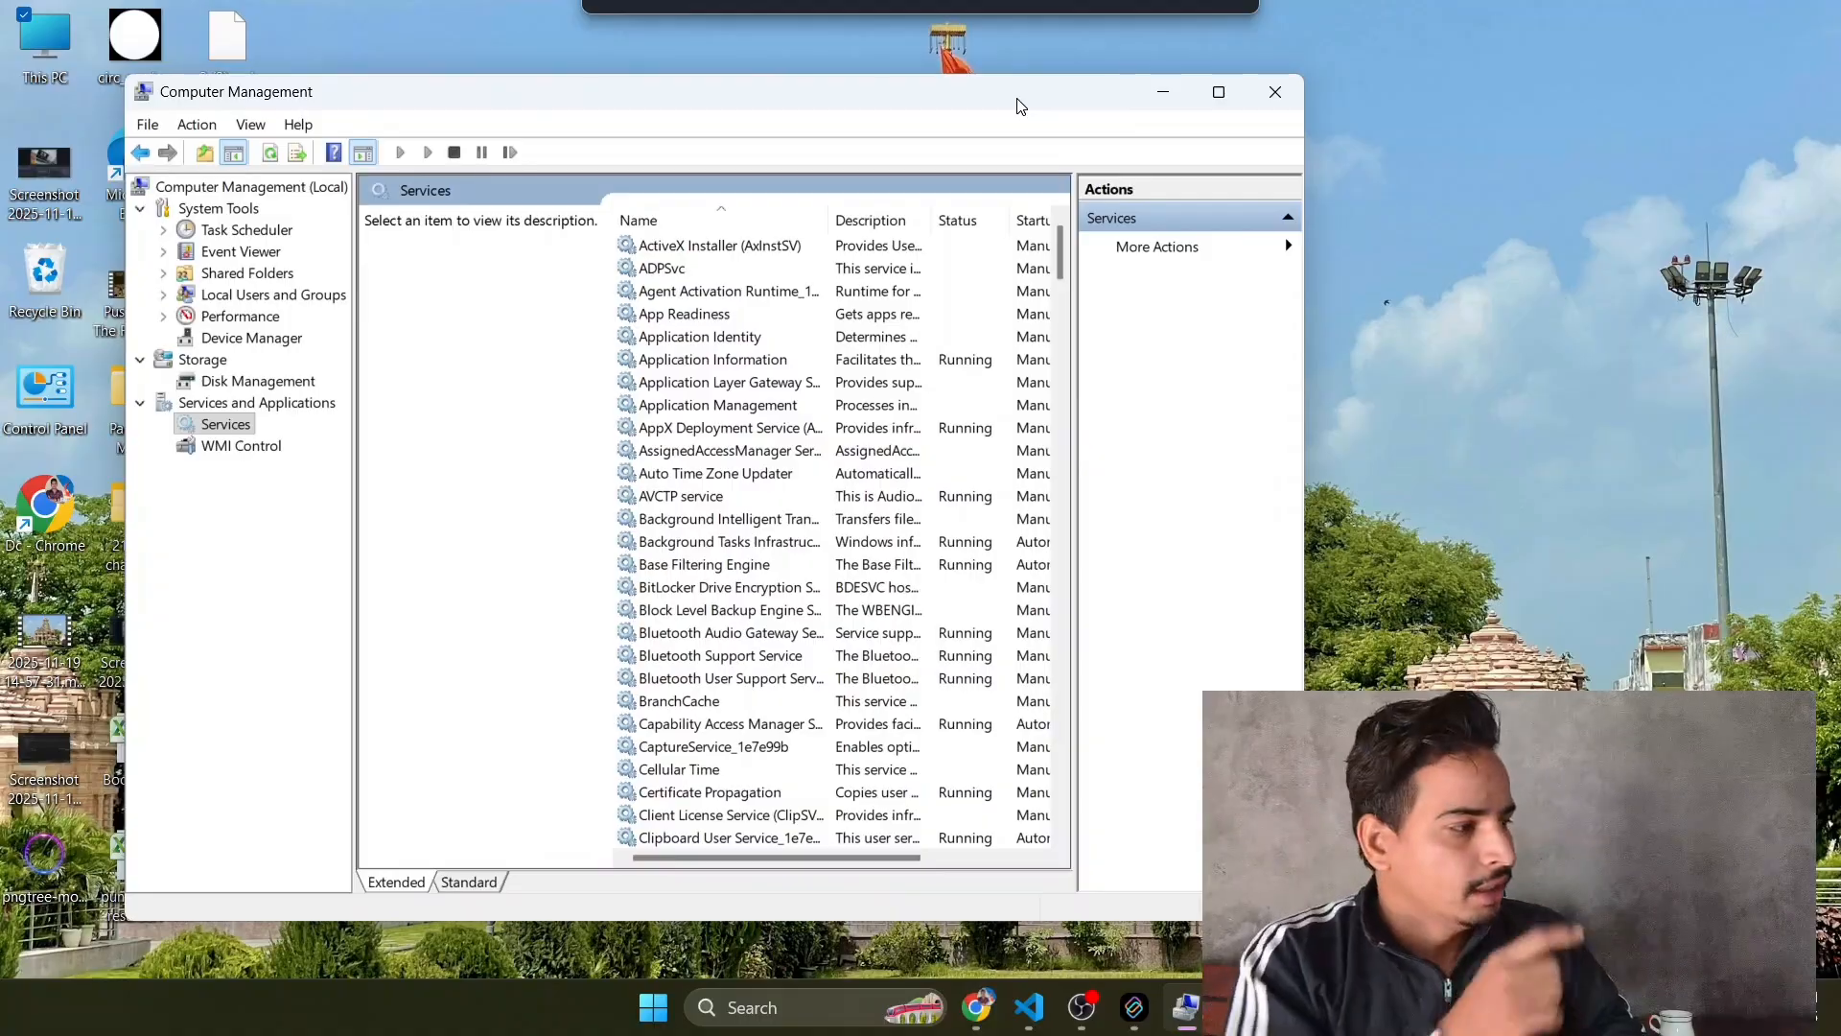
drag(1020, 96, 1032, 117)
click(1218, 104)
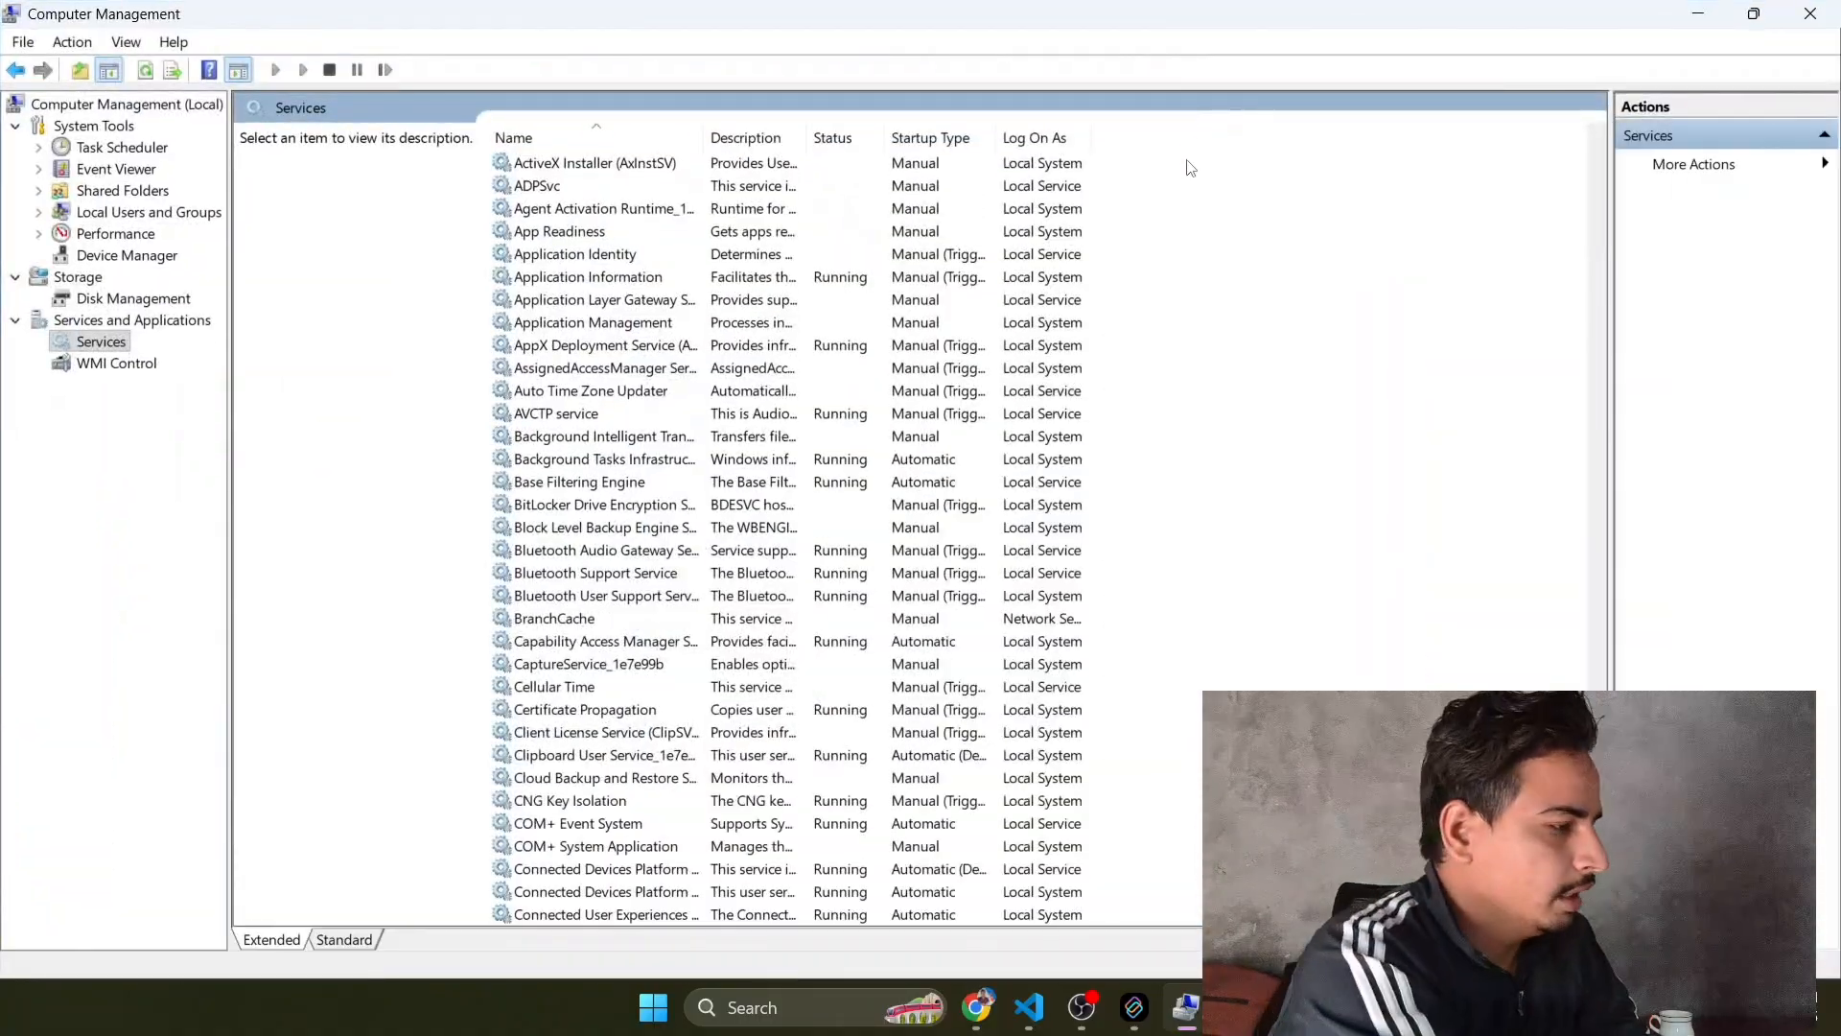
- Find the Windows Update service in the list of services and open its properties
key(w)
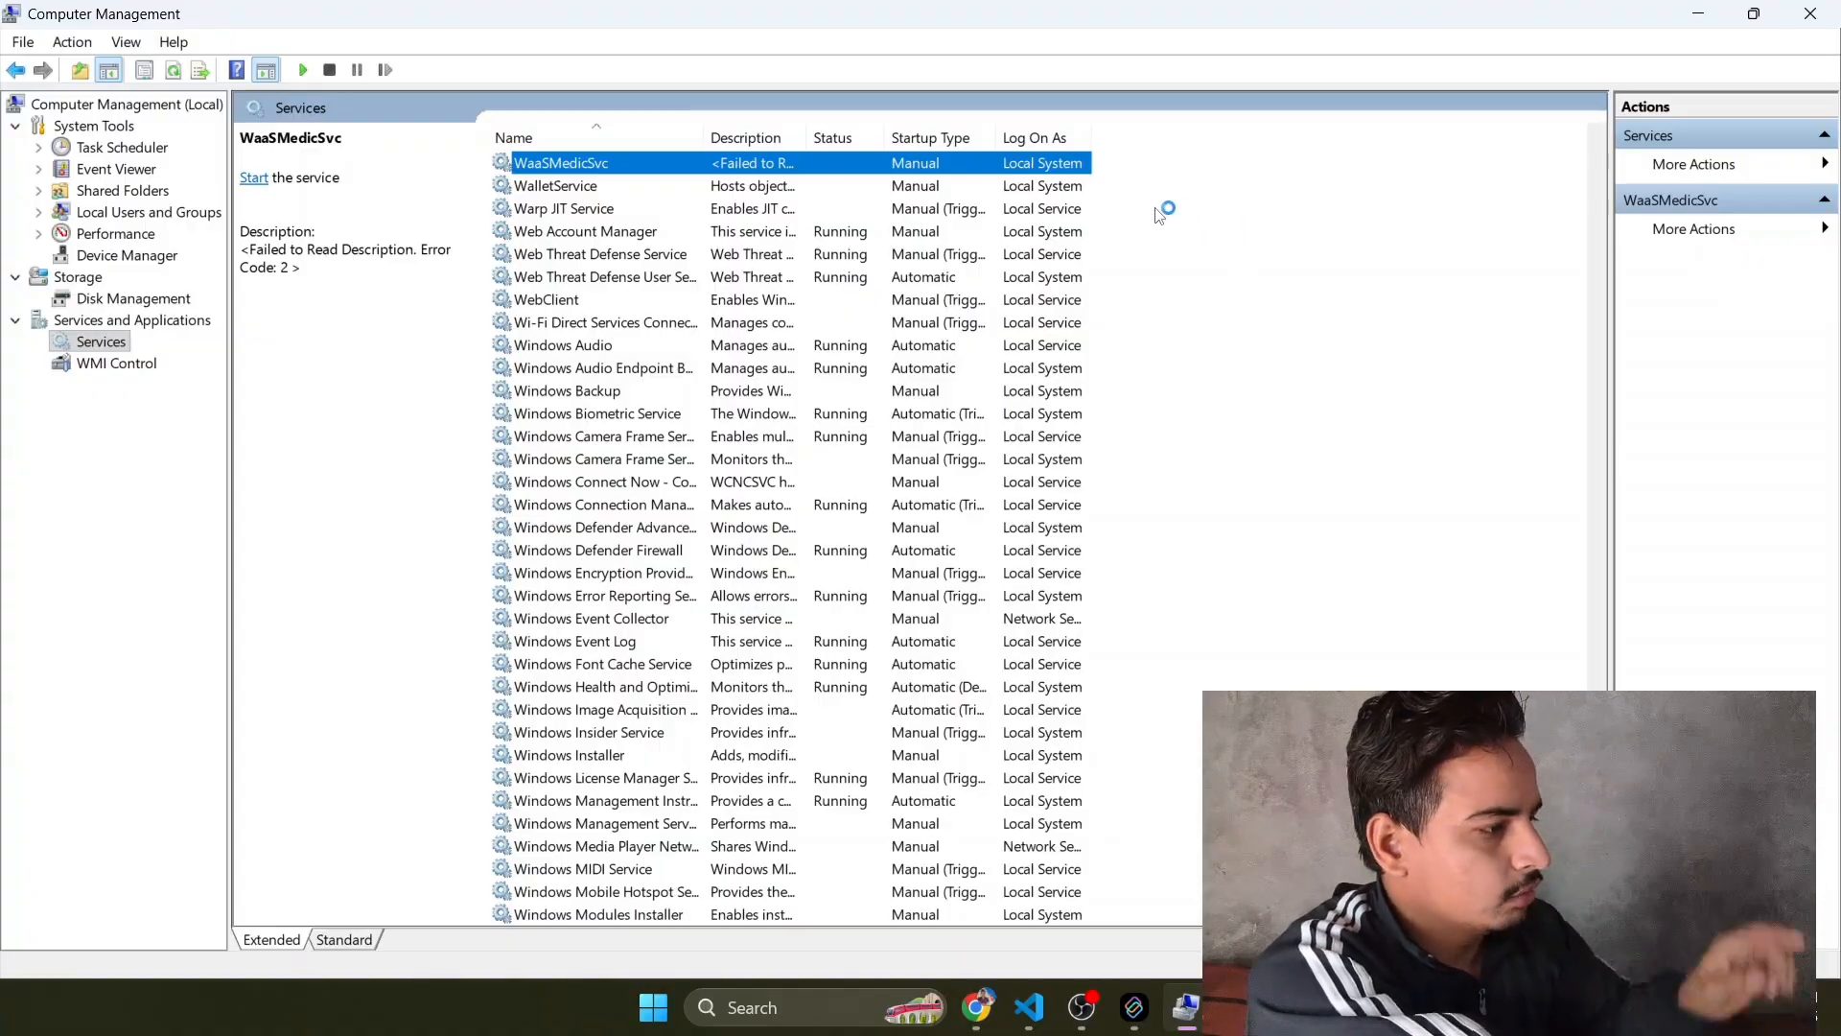
key(Down)
key(Down)
key(Down)
key(Down)
key(Down)
key(Down)
key(Down)
key(Down)
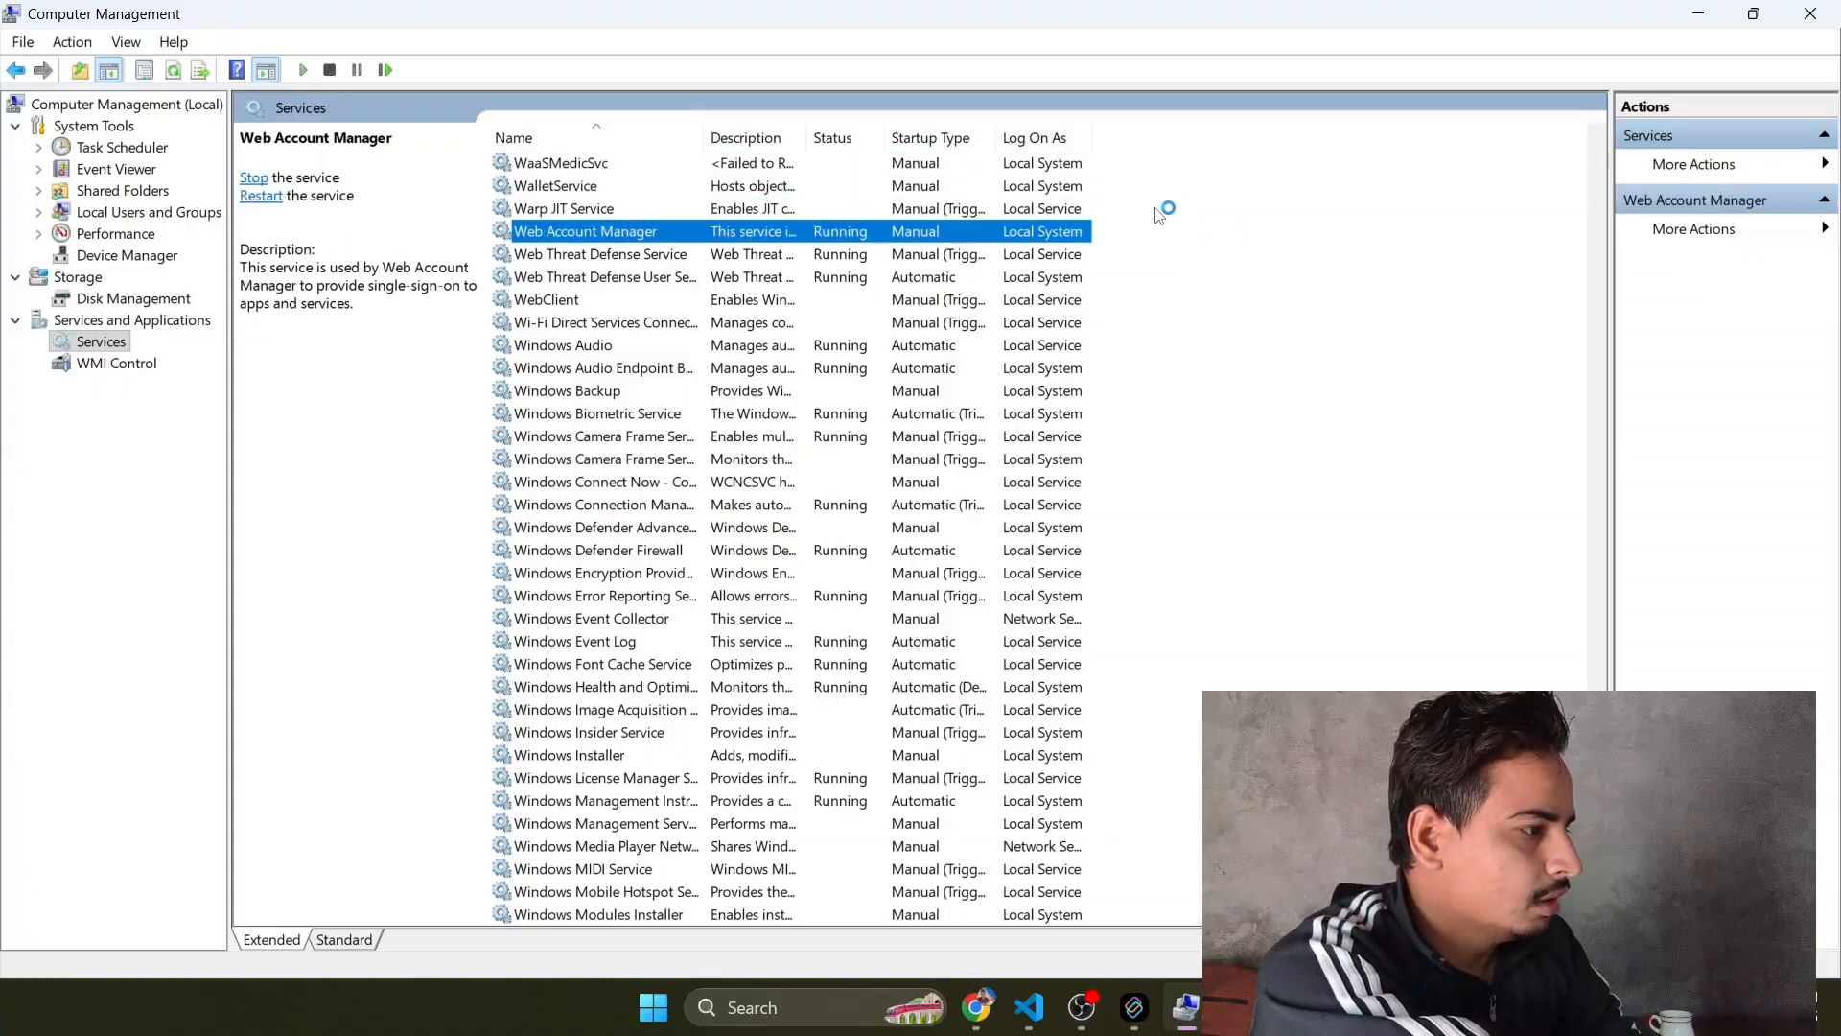
key(Down)
key(Down)
key(Down)
key(Down)
key(Down)
key(Down)
key(Down)
key(Down)
key(Down)
key(Down)
key(Down)
key(Down)
key(Down)
key(Down)
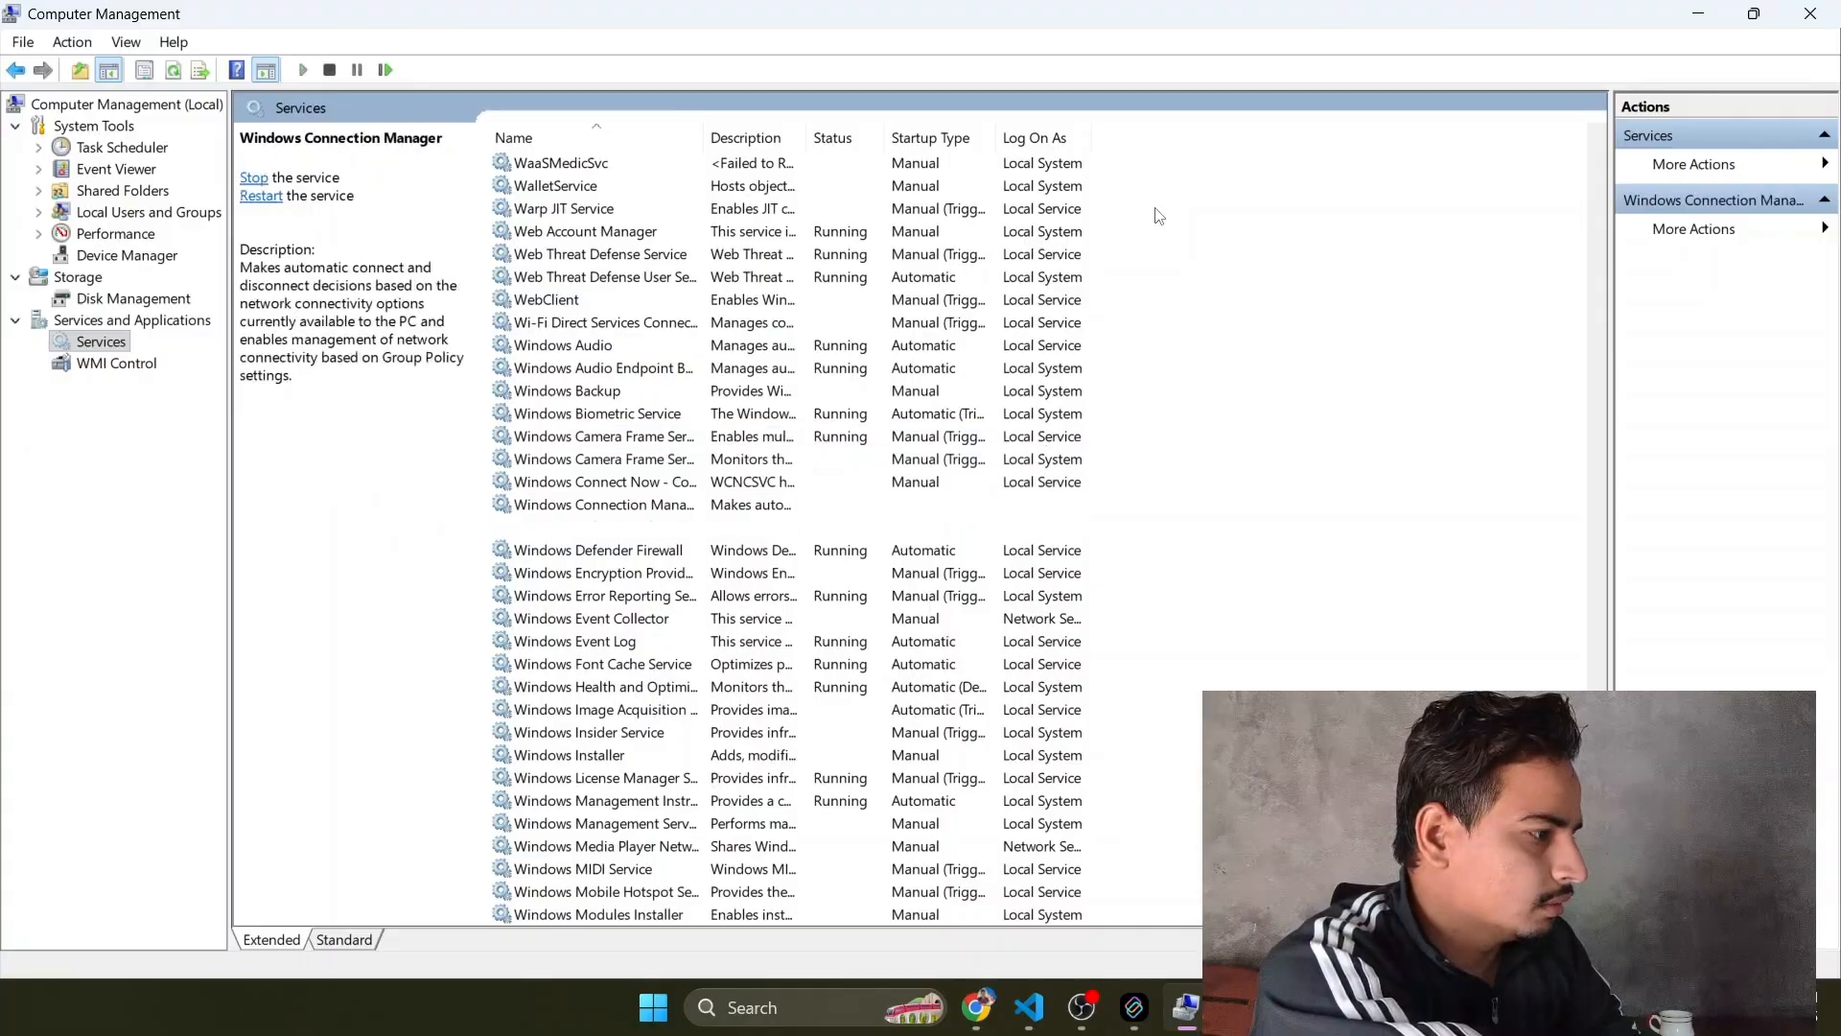
key(Down)
key(Down)
key(Down)
key(Down)
key(Down)
key(Down)
key(Down)
key(Down)
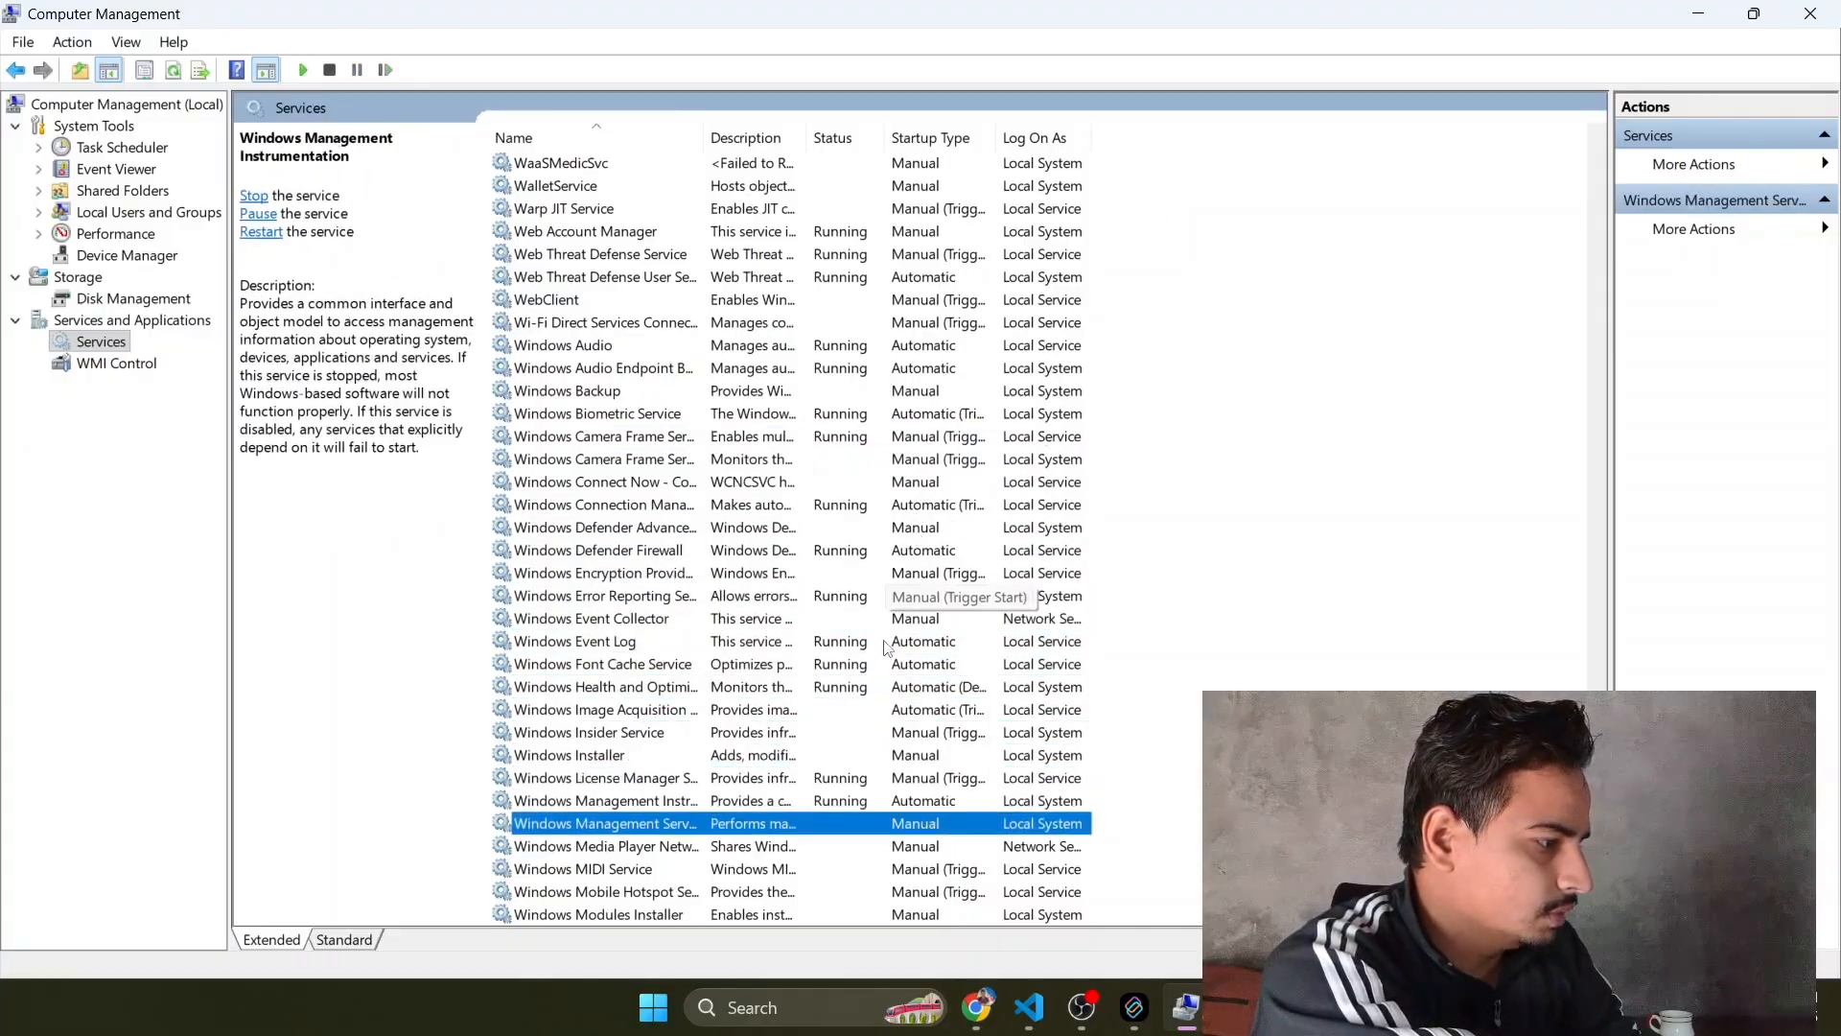
scroll(803, 687, down, 5)
scroll(803, 686, down, 1)
key(Down)
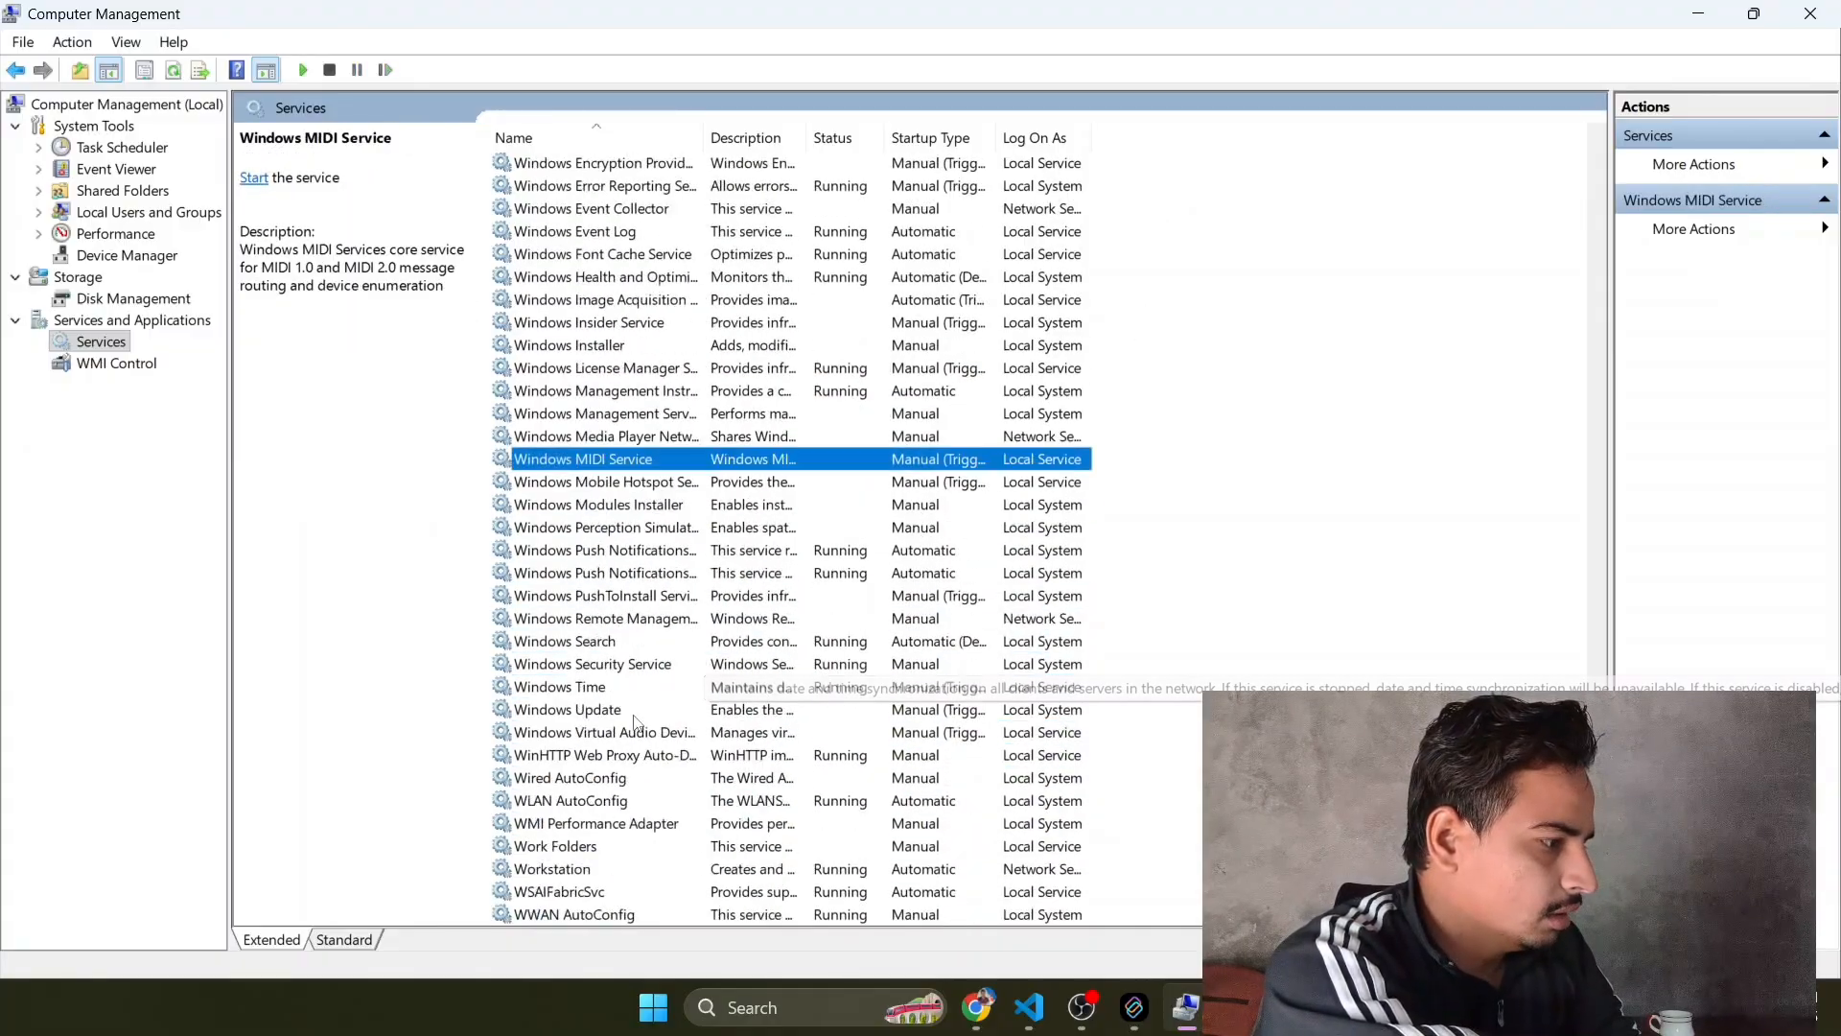
click(599, 715)
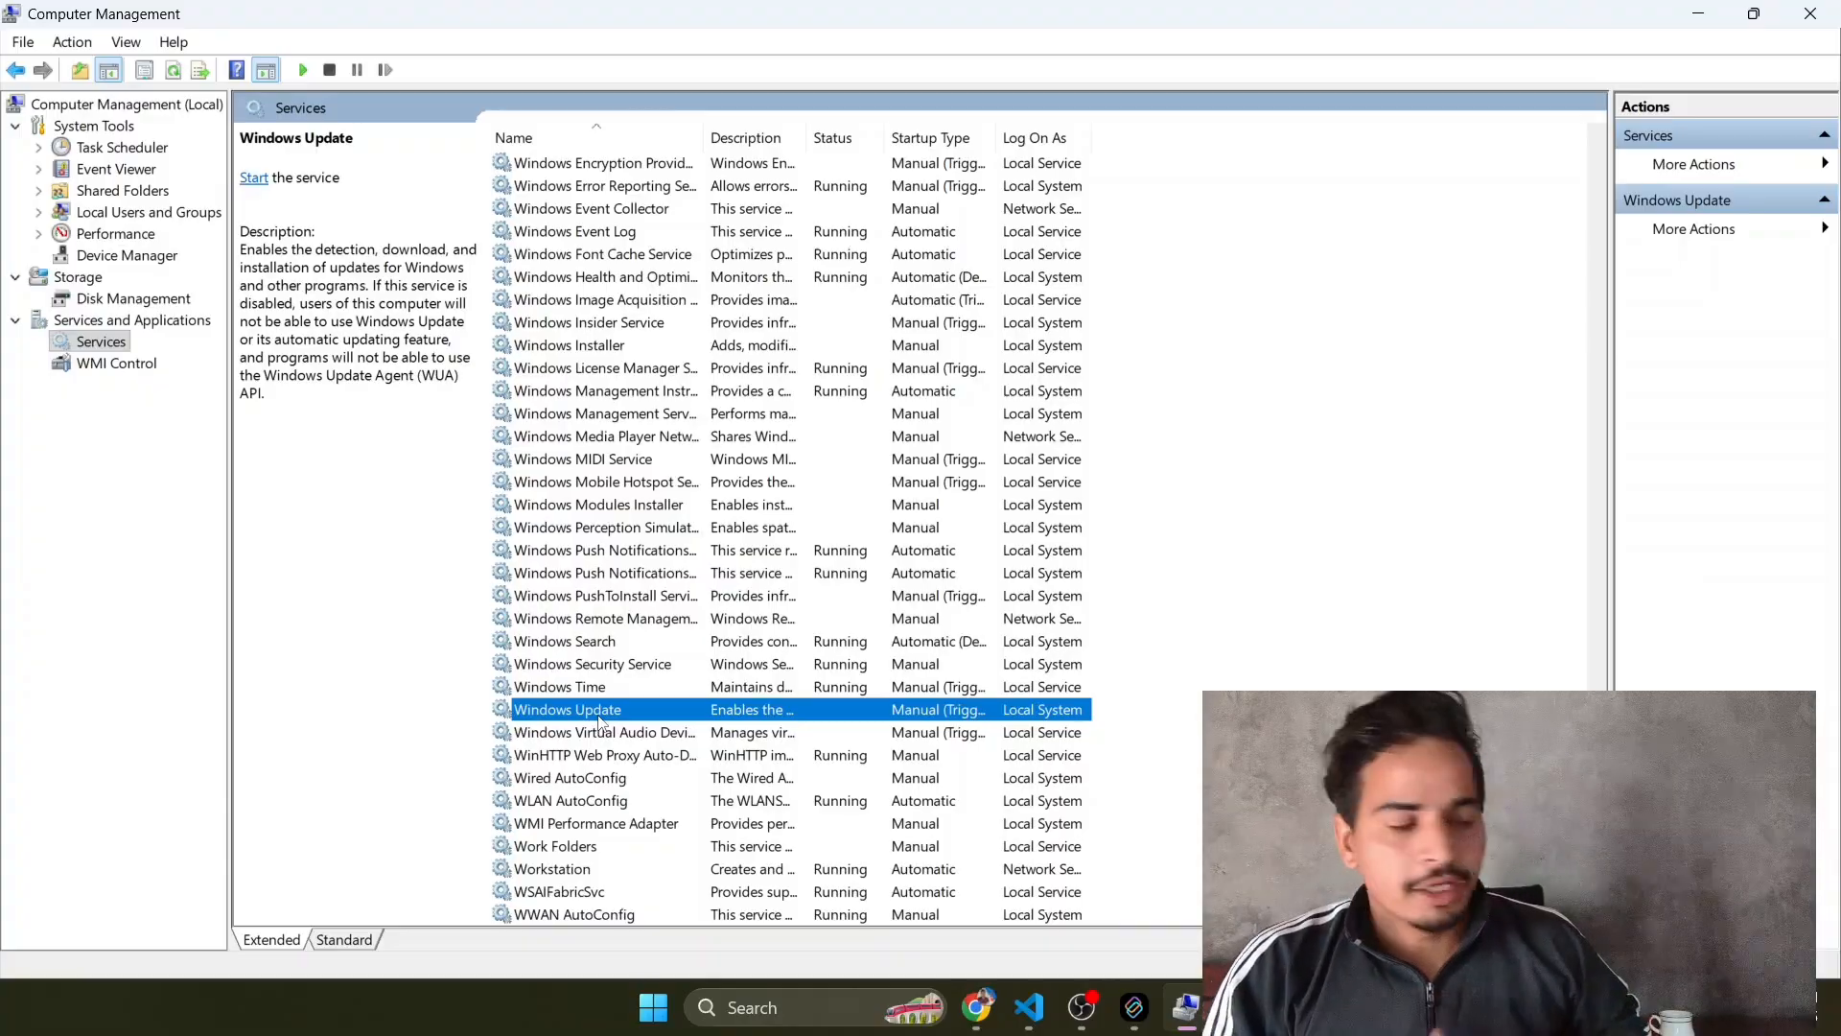
double_click(602, 715)
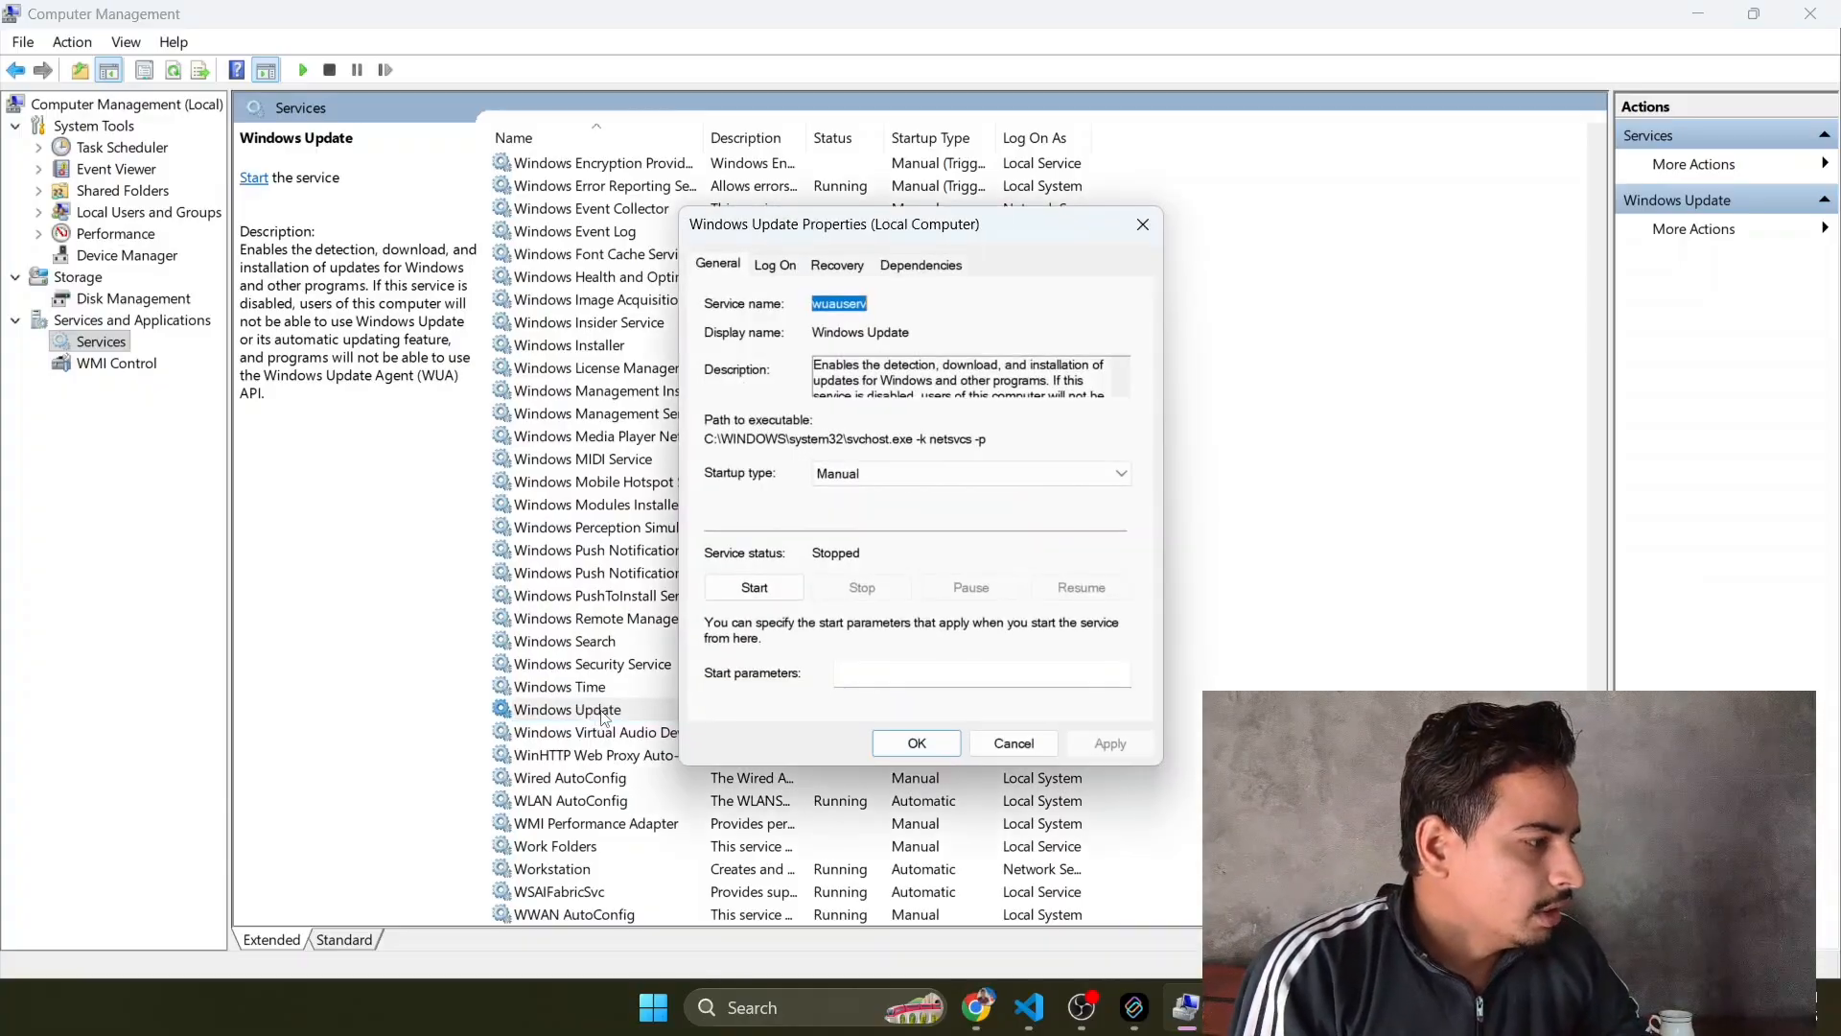
- Set the Windows Update service's startup type to Disabled and stop the service
click(872, 480)
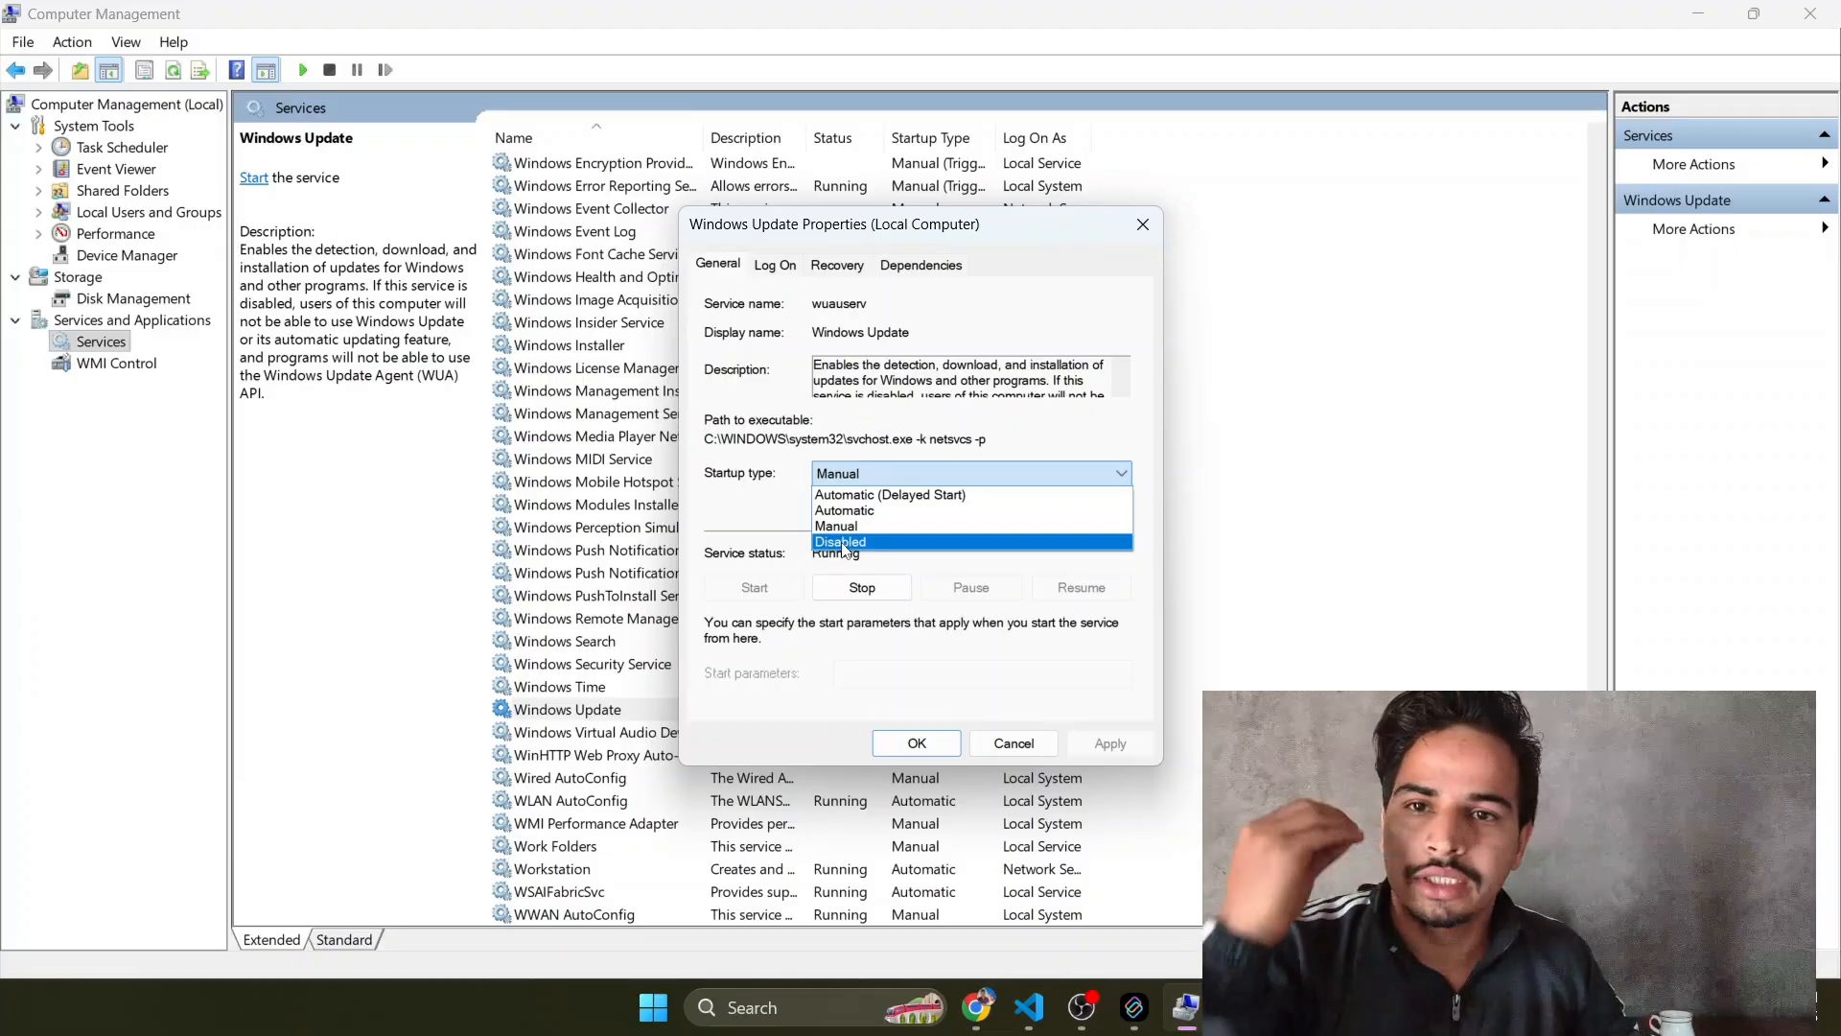
click(842, 543)
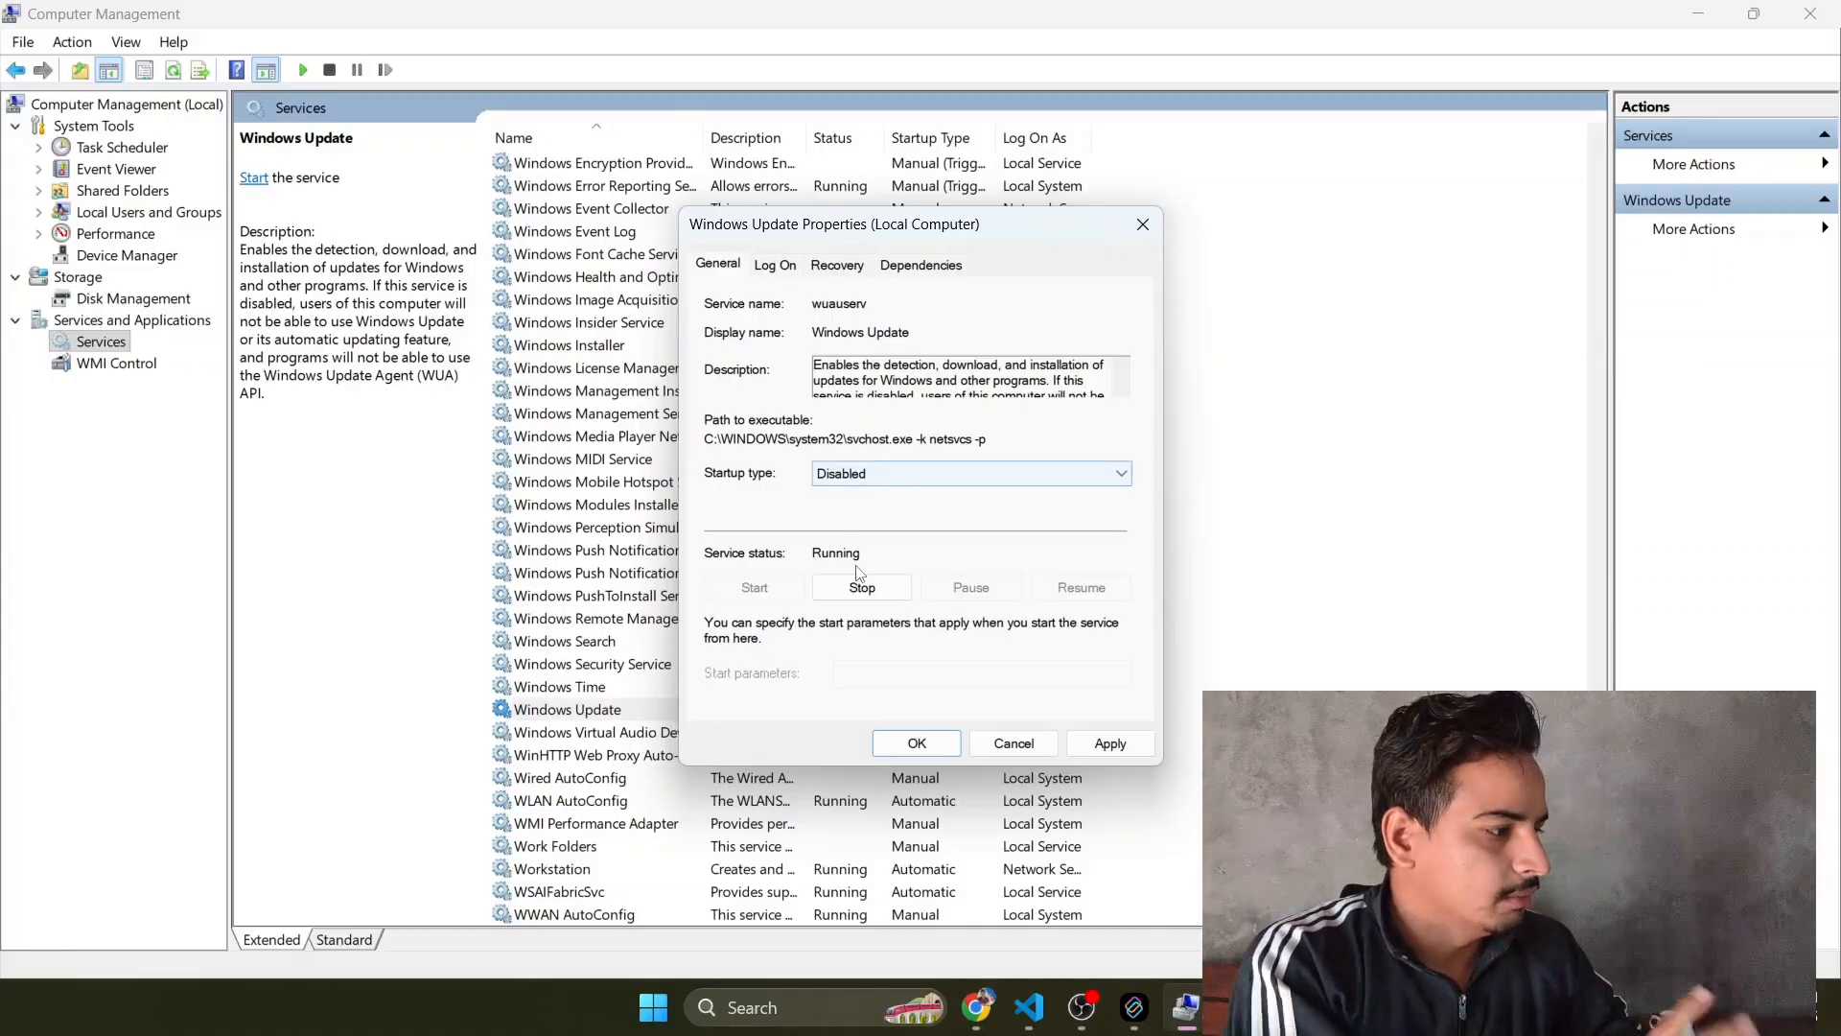
click(860, 580)
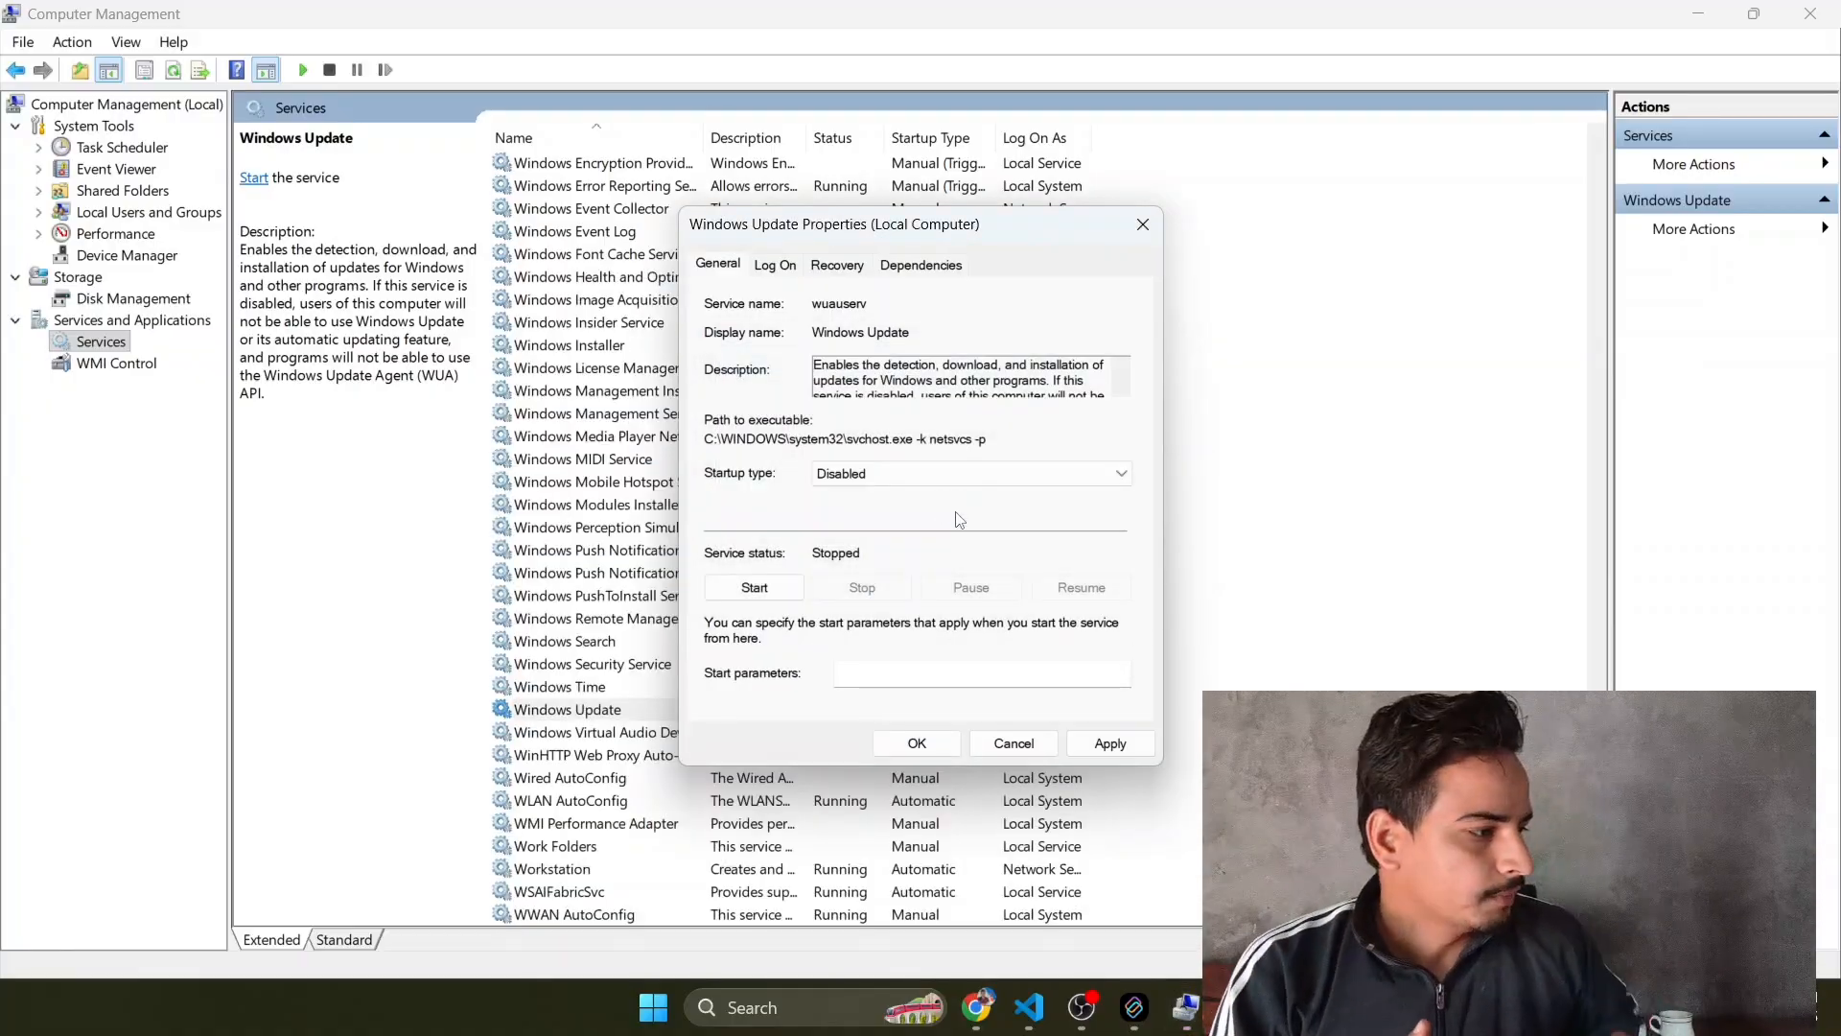
- Recheck the startup type options, apply the Windows Update service changes, and close Computer Management
click(889, 487)
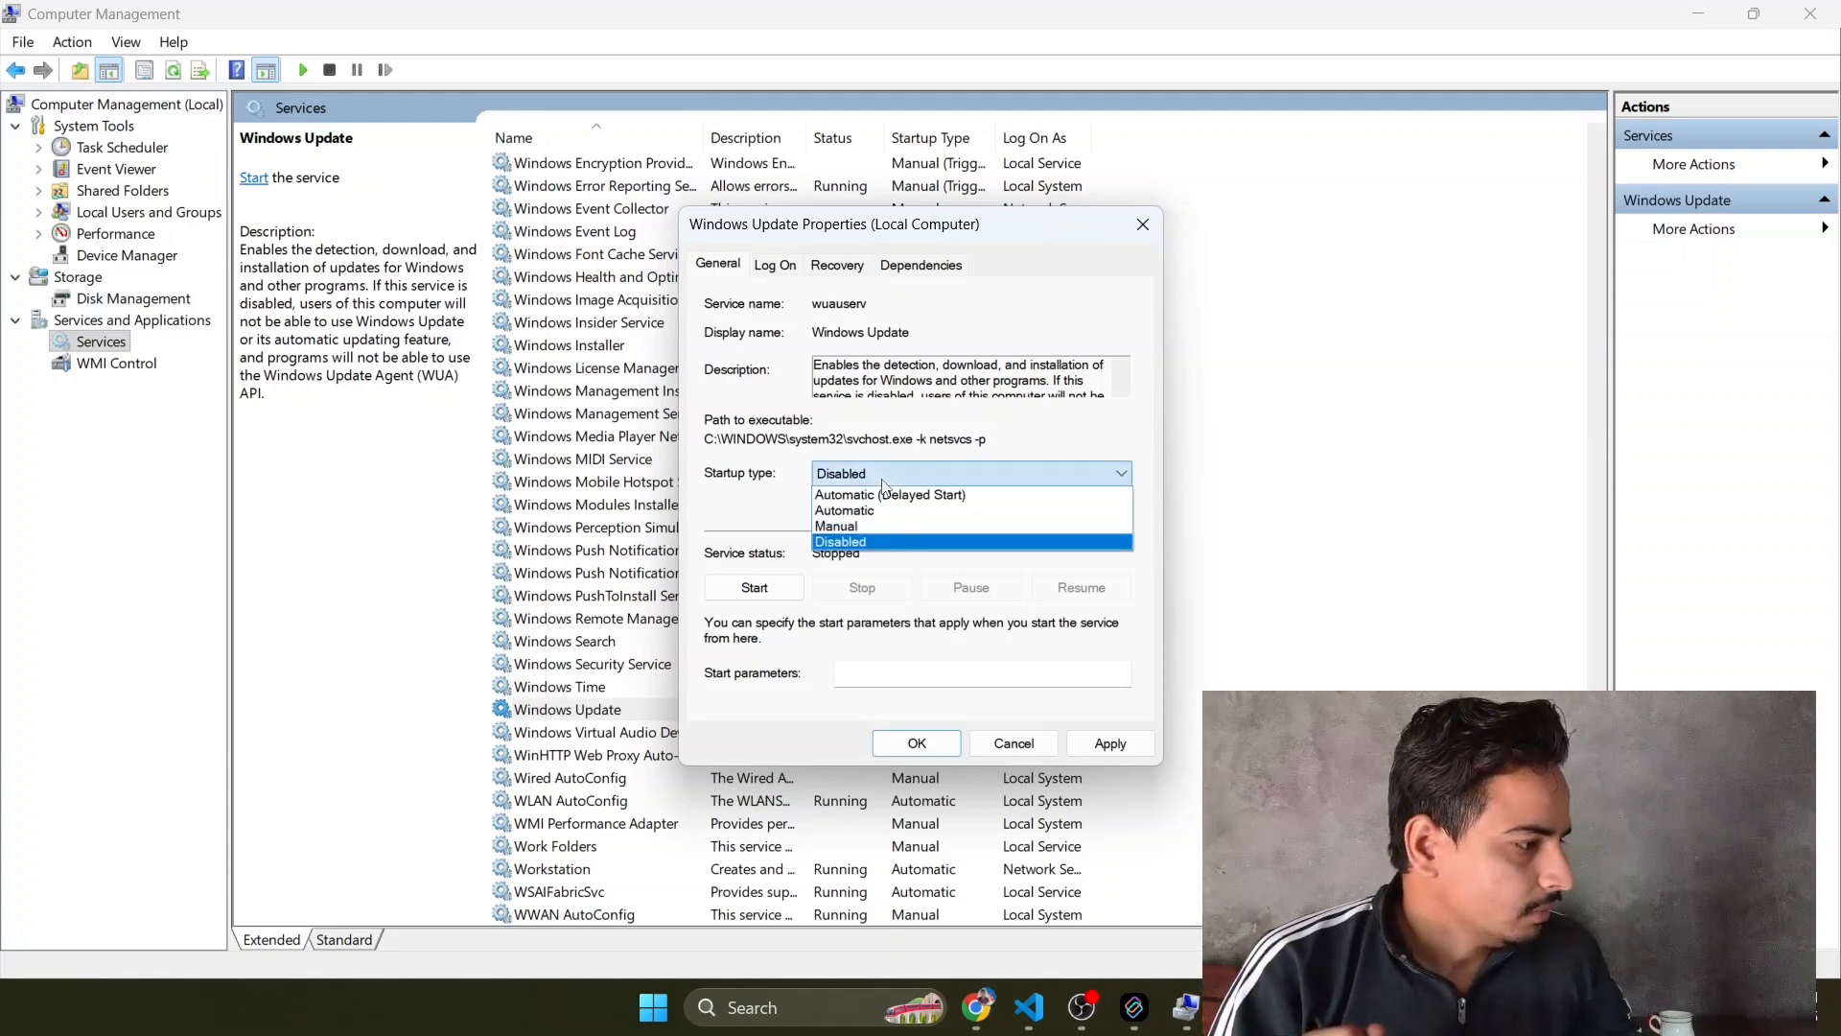
click(764, 528)
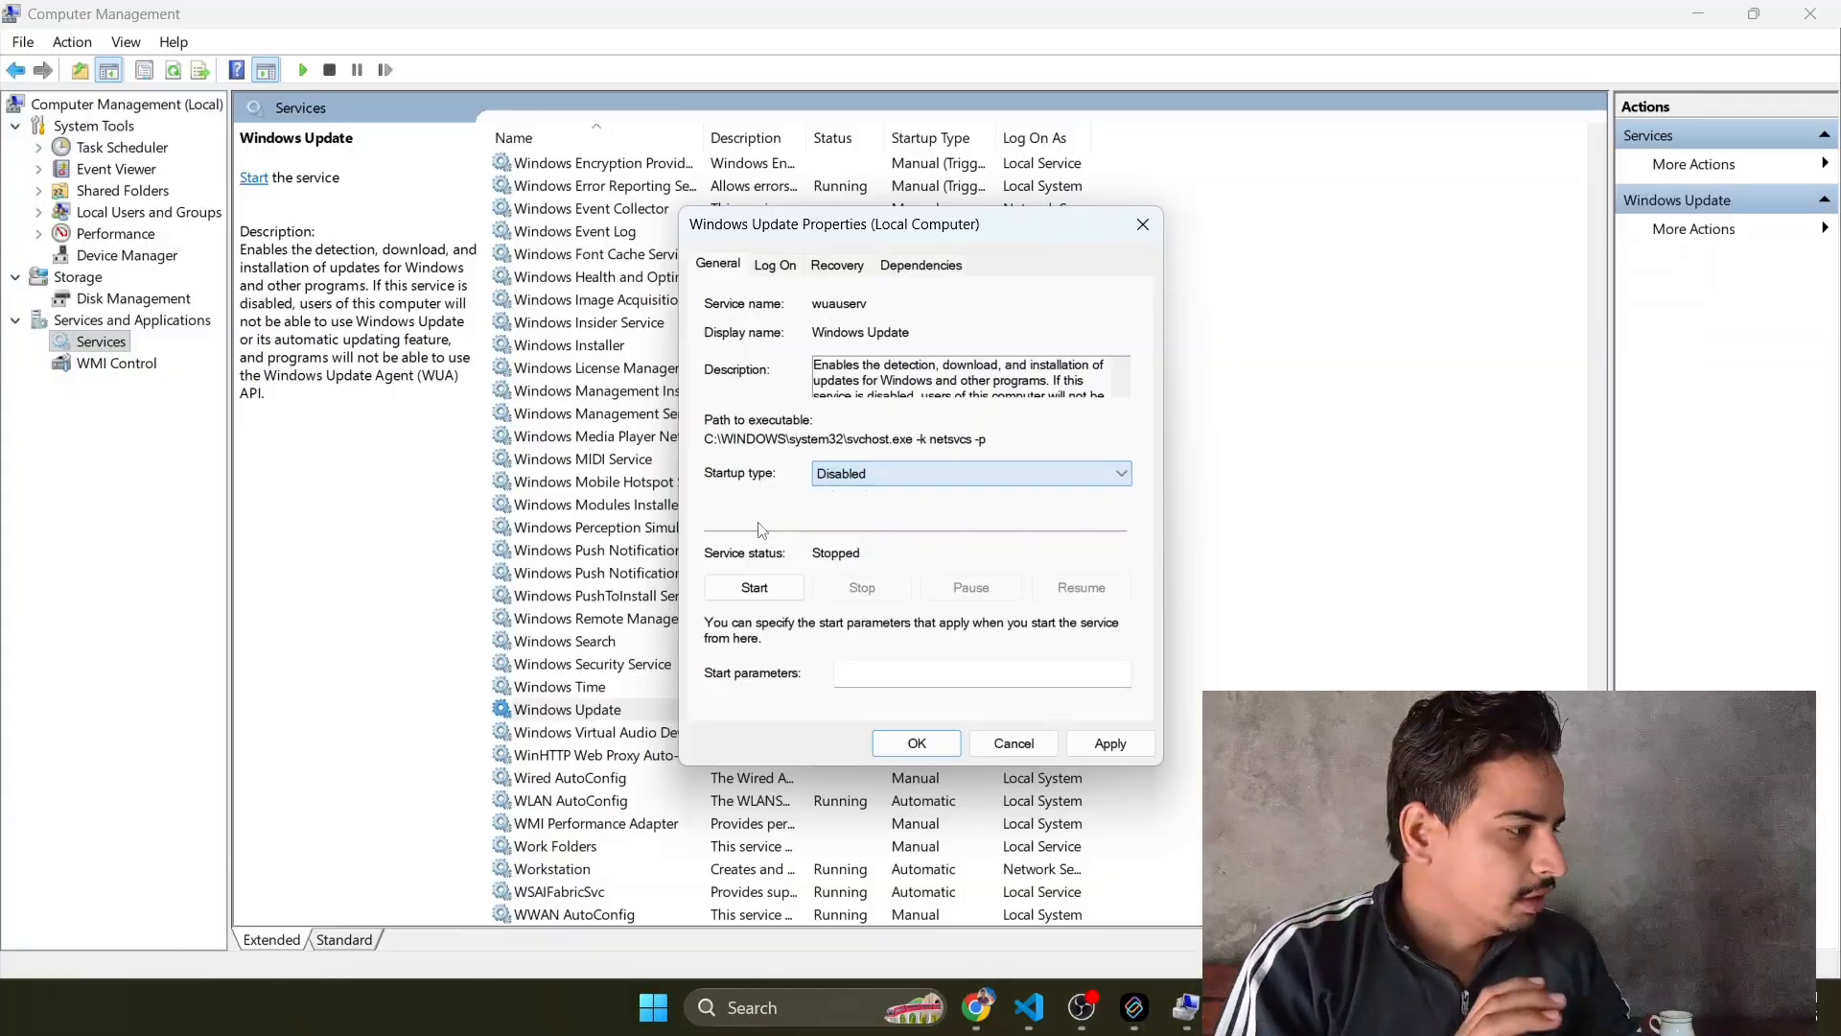
click(1110, 745)
click(917, 744)
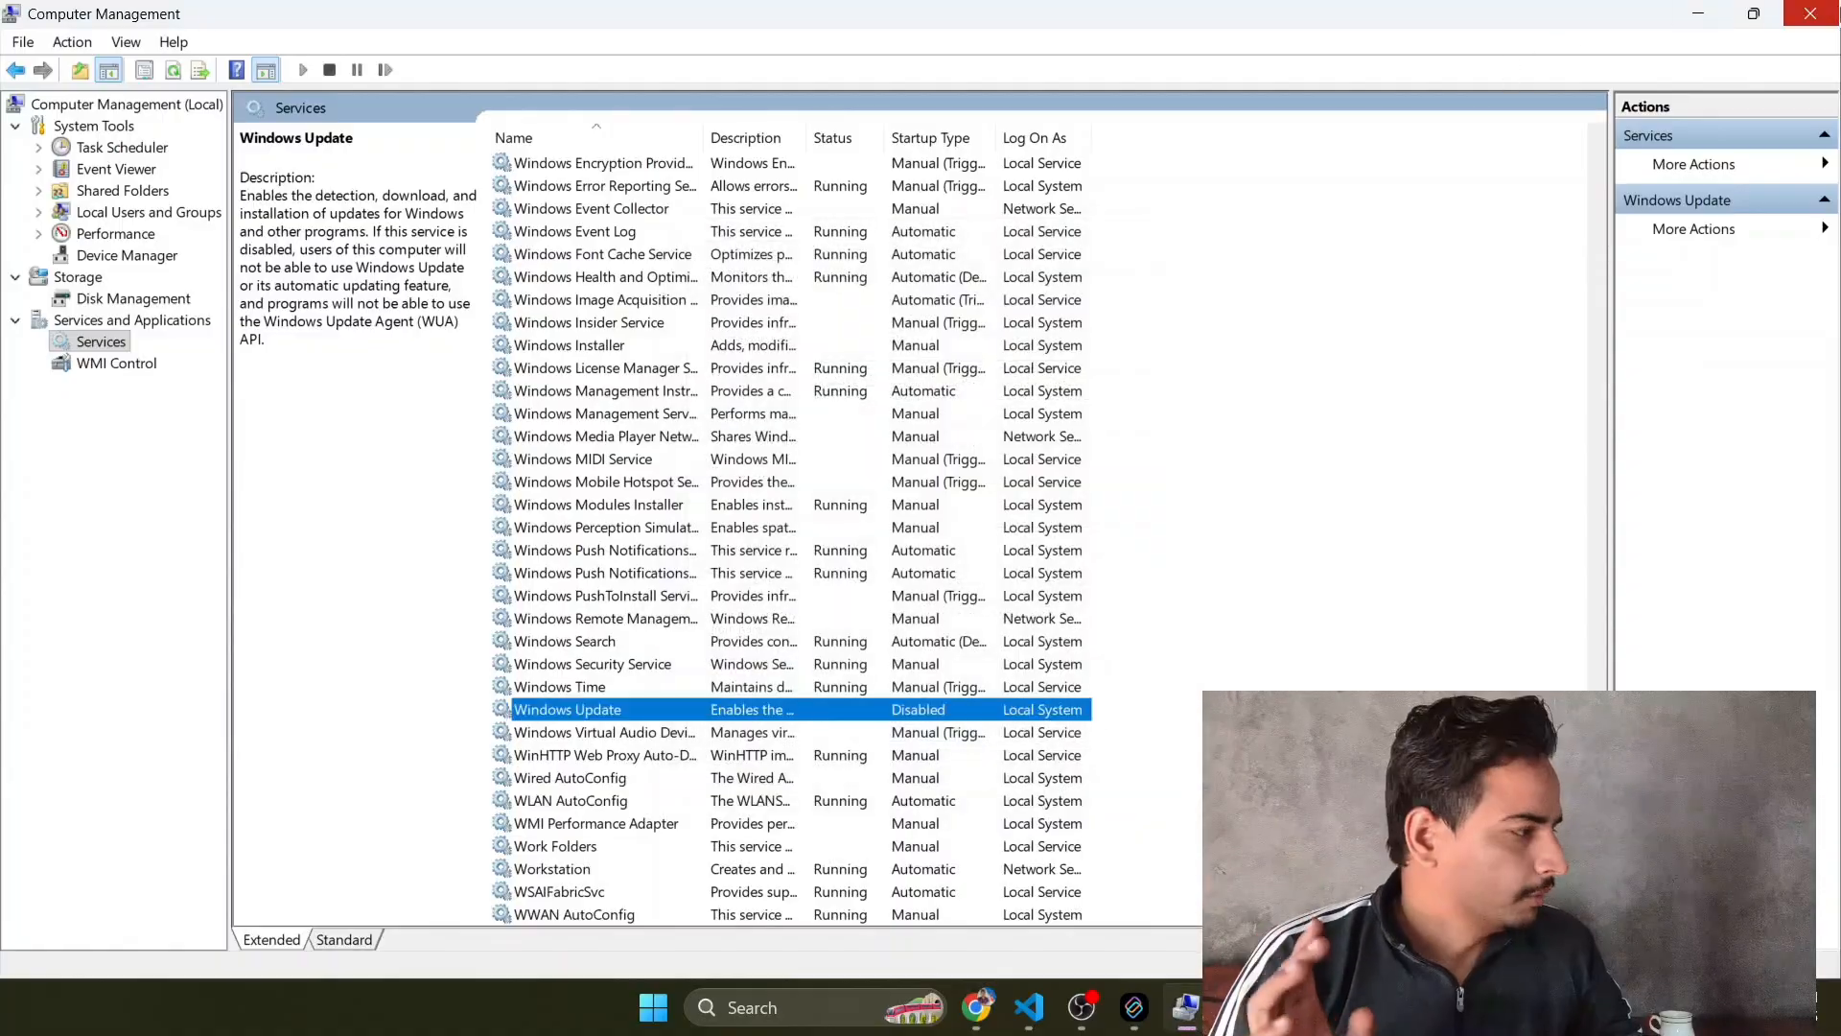
click(1810, 15)
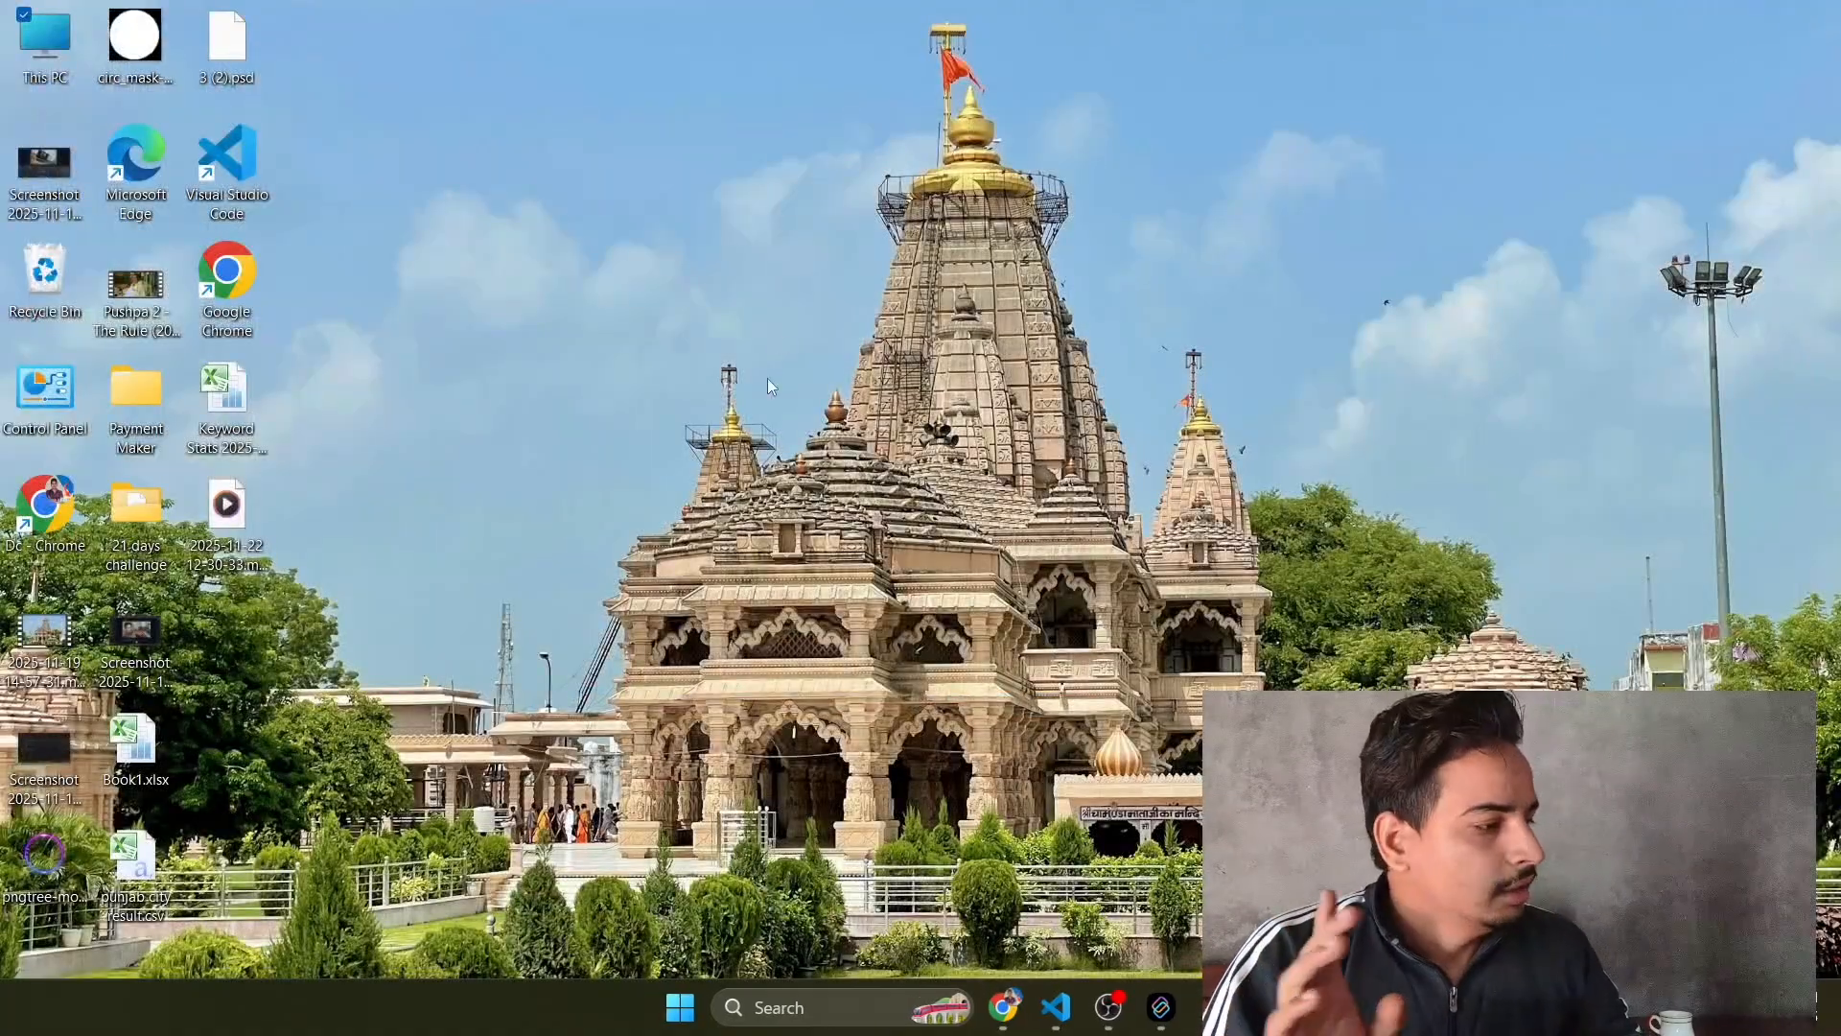
- Open the Windows Update page in Windows Settings and pause updates for 1 week
click(676, 1022)
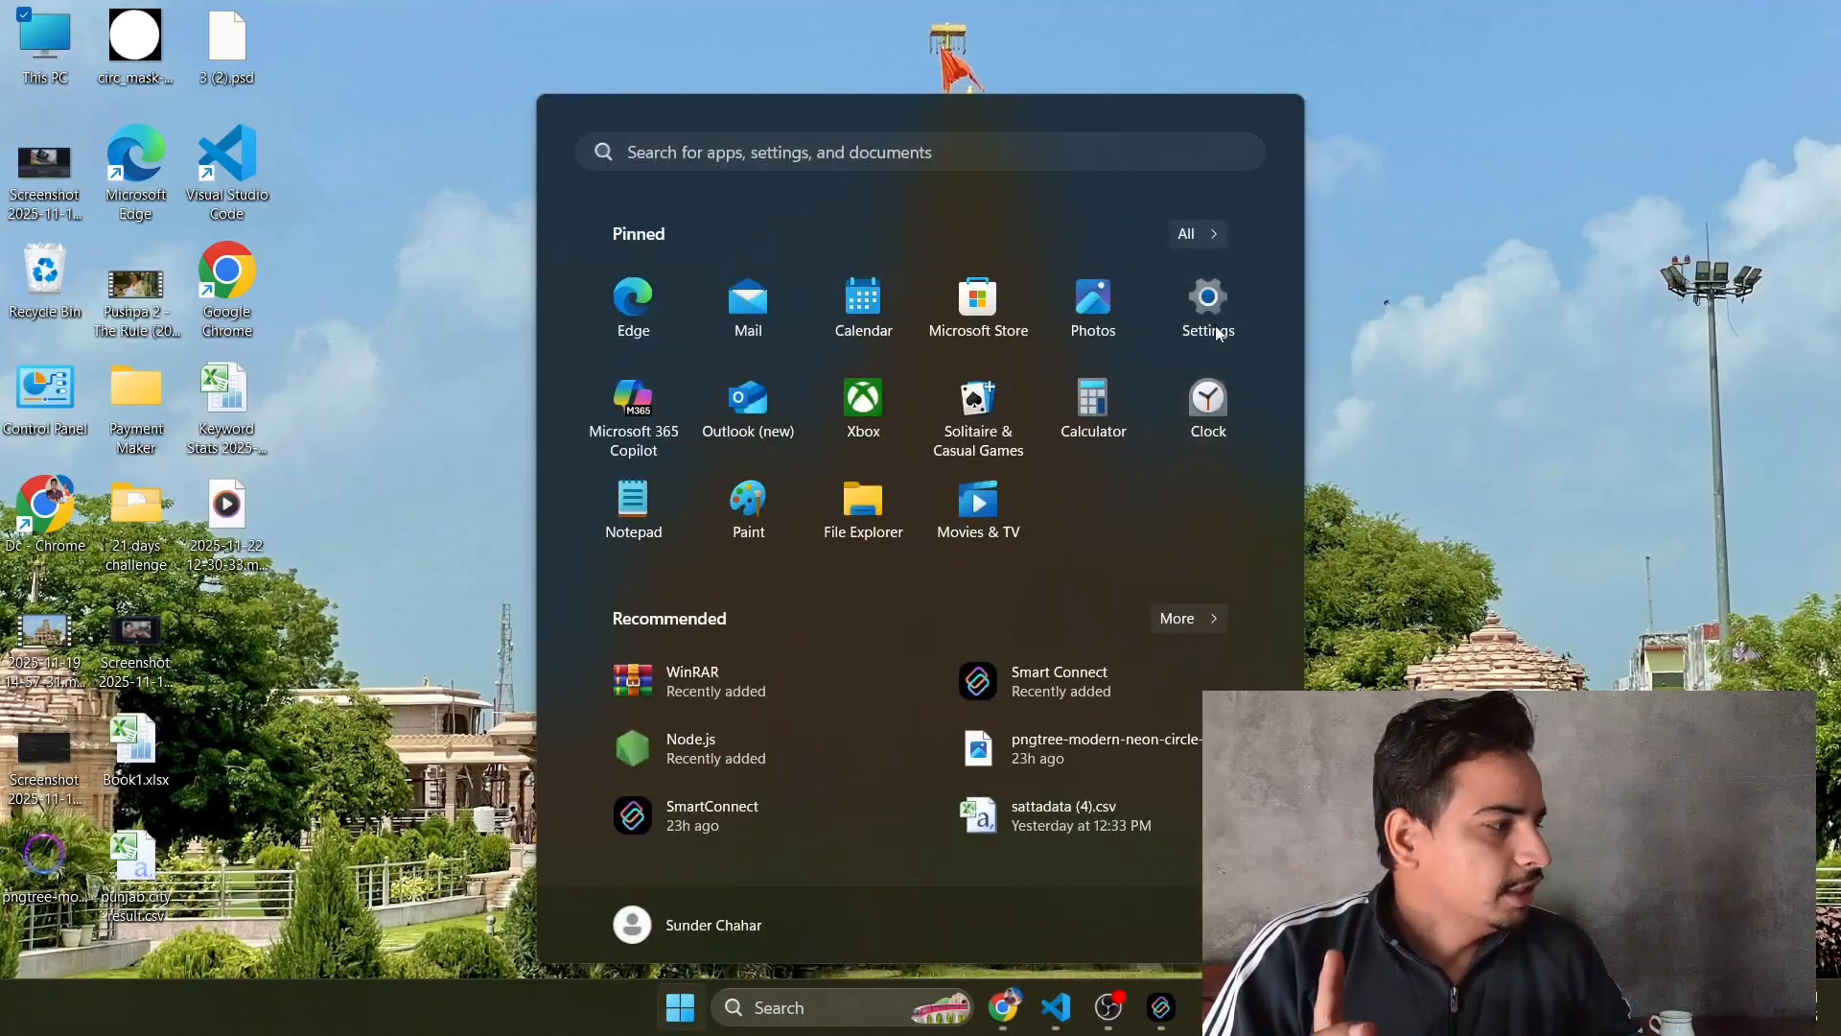
click(1208, 307)
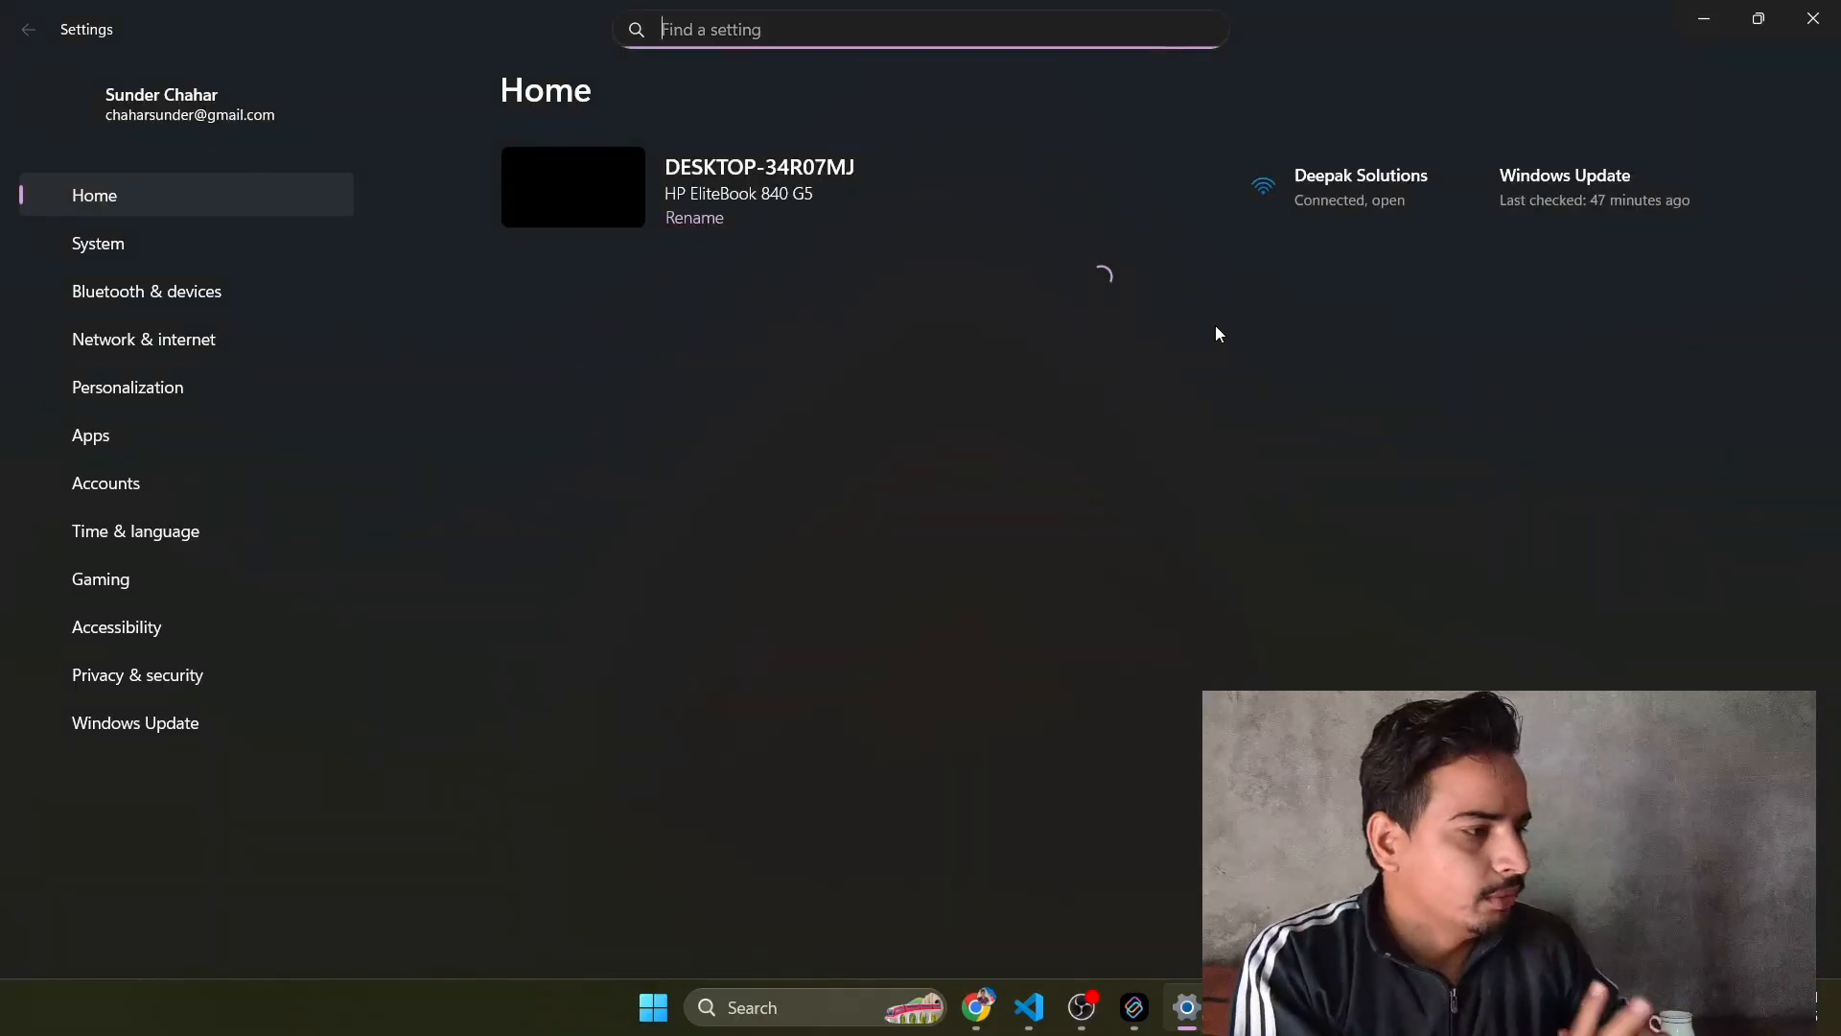
click(178, 715)
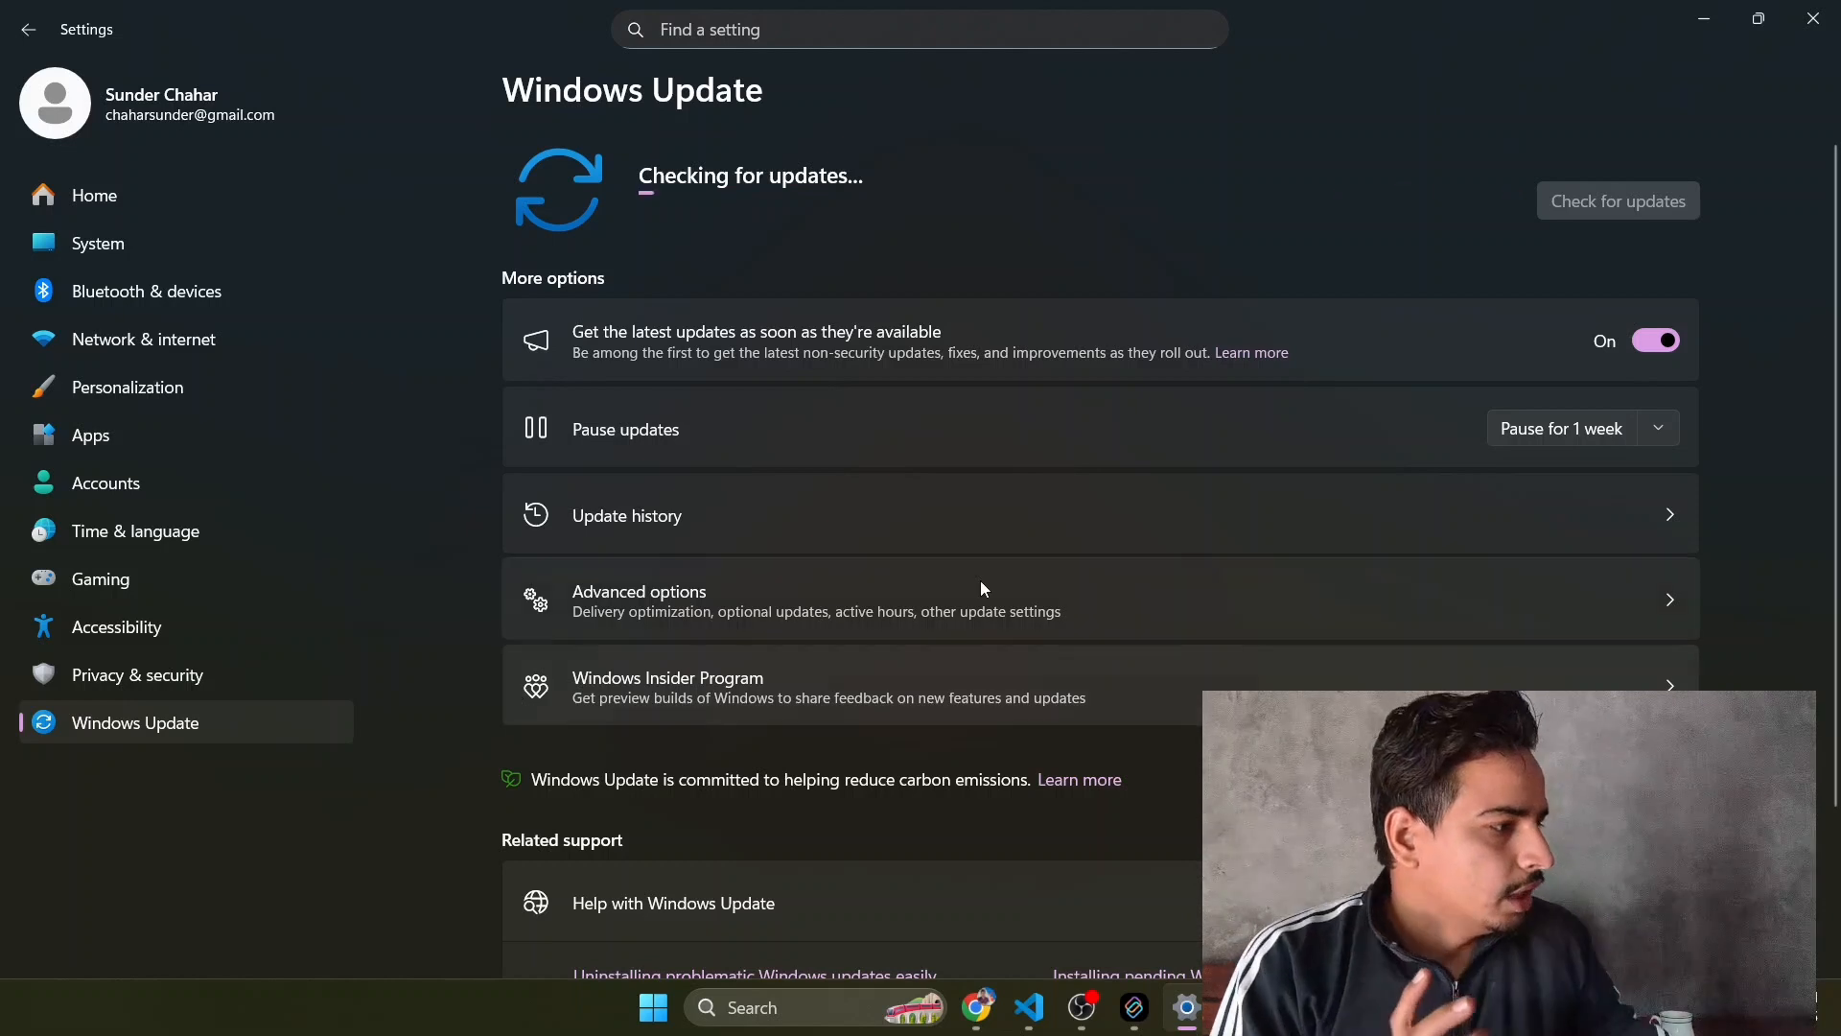
click(1574, 430)
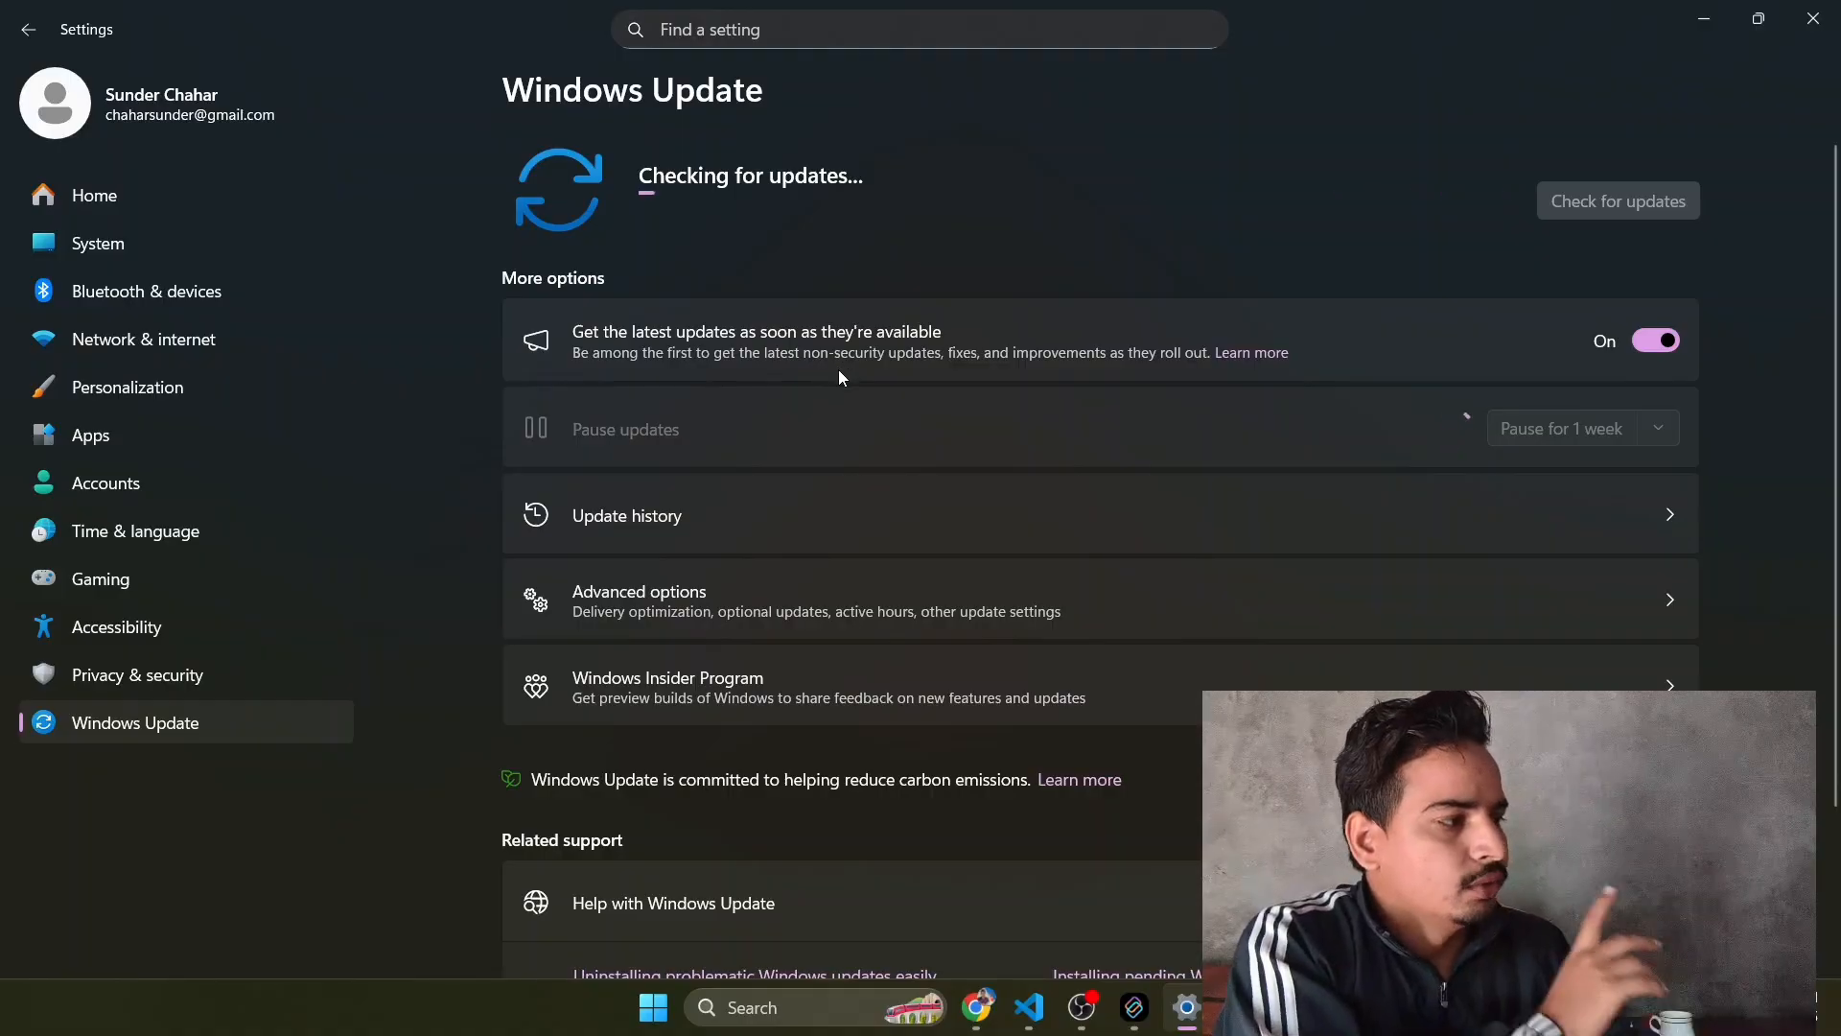
- Turn off getting the latest updates as soon as they're available, review the advanced update options, and close Settings
click(1644, 339)
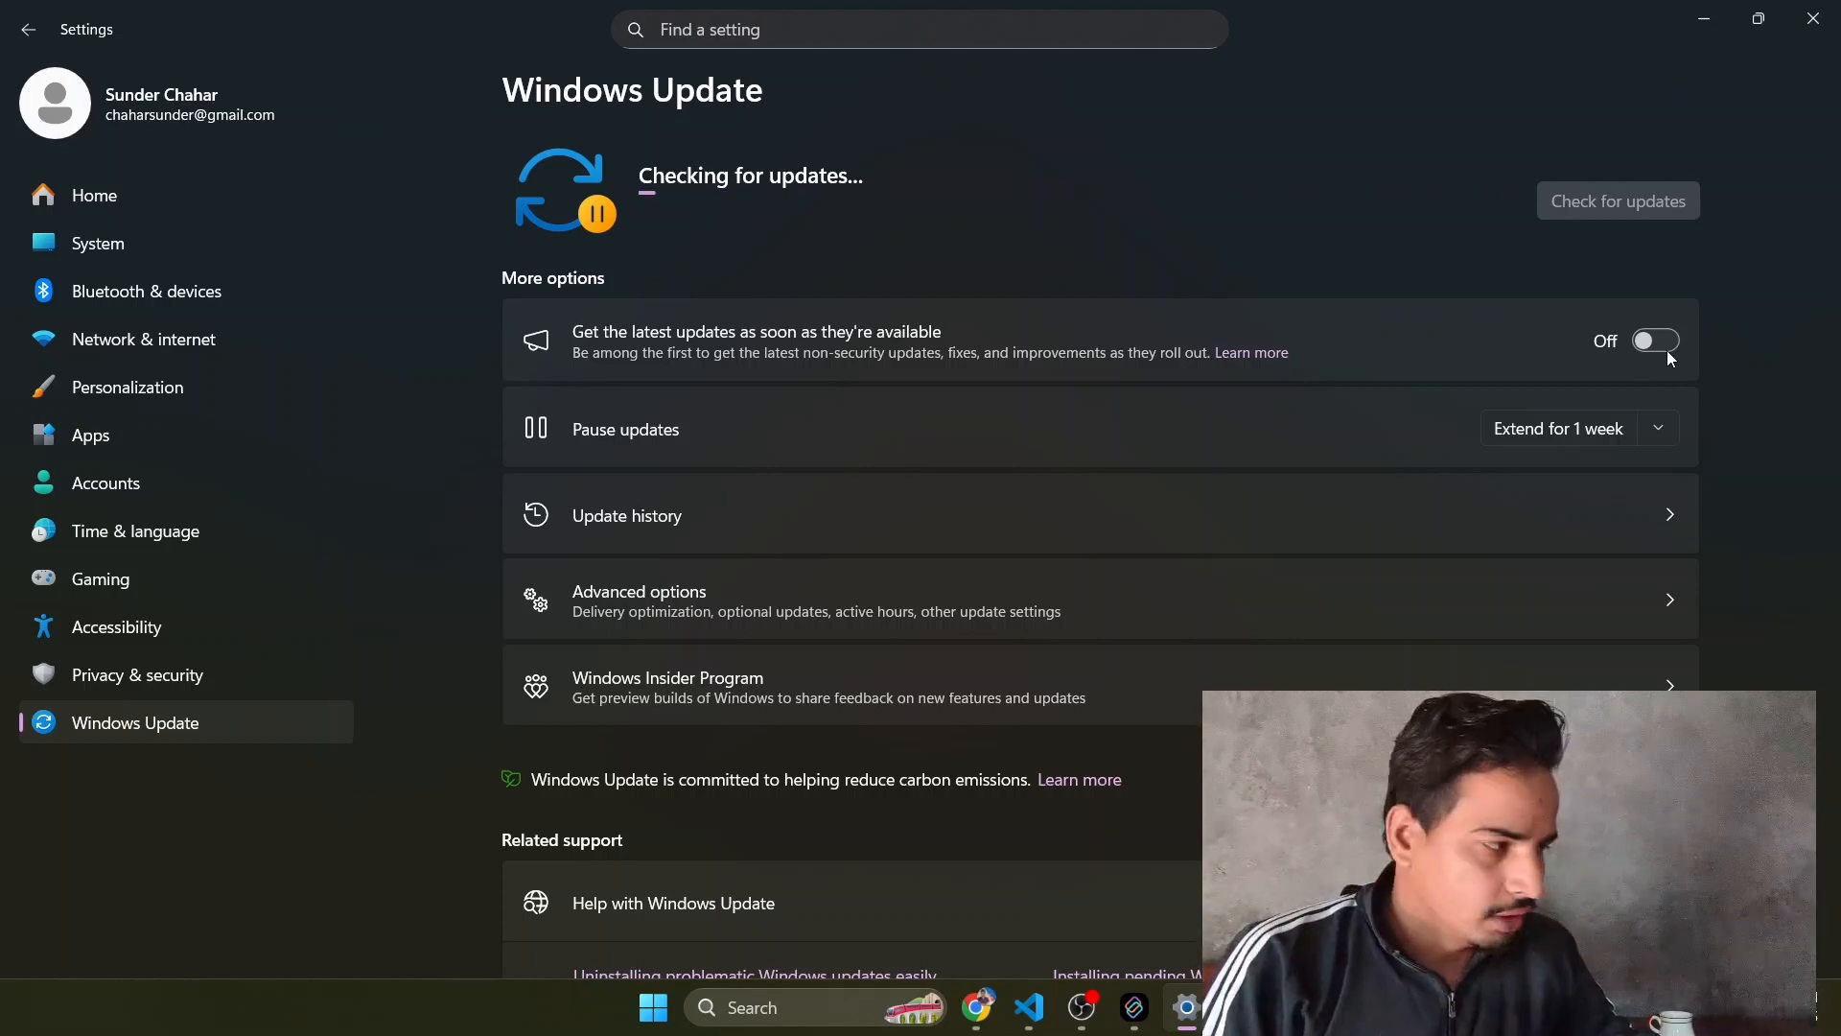
click(1276, 587)
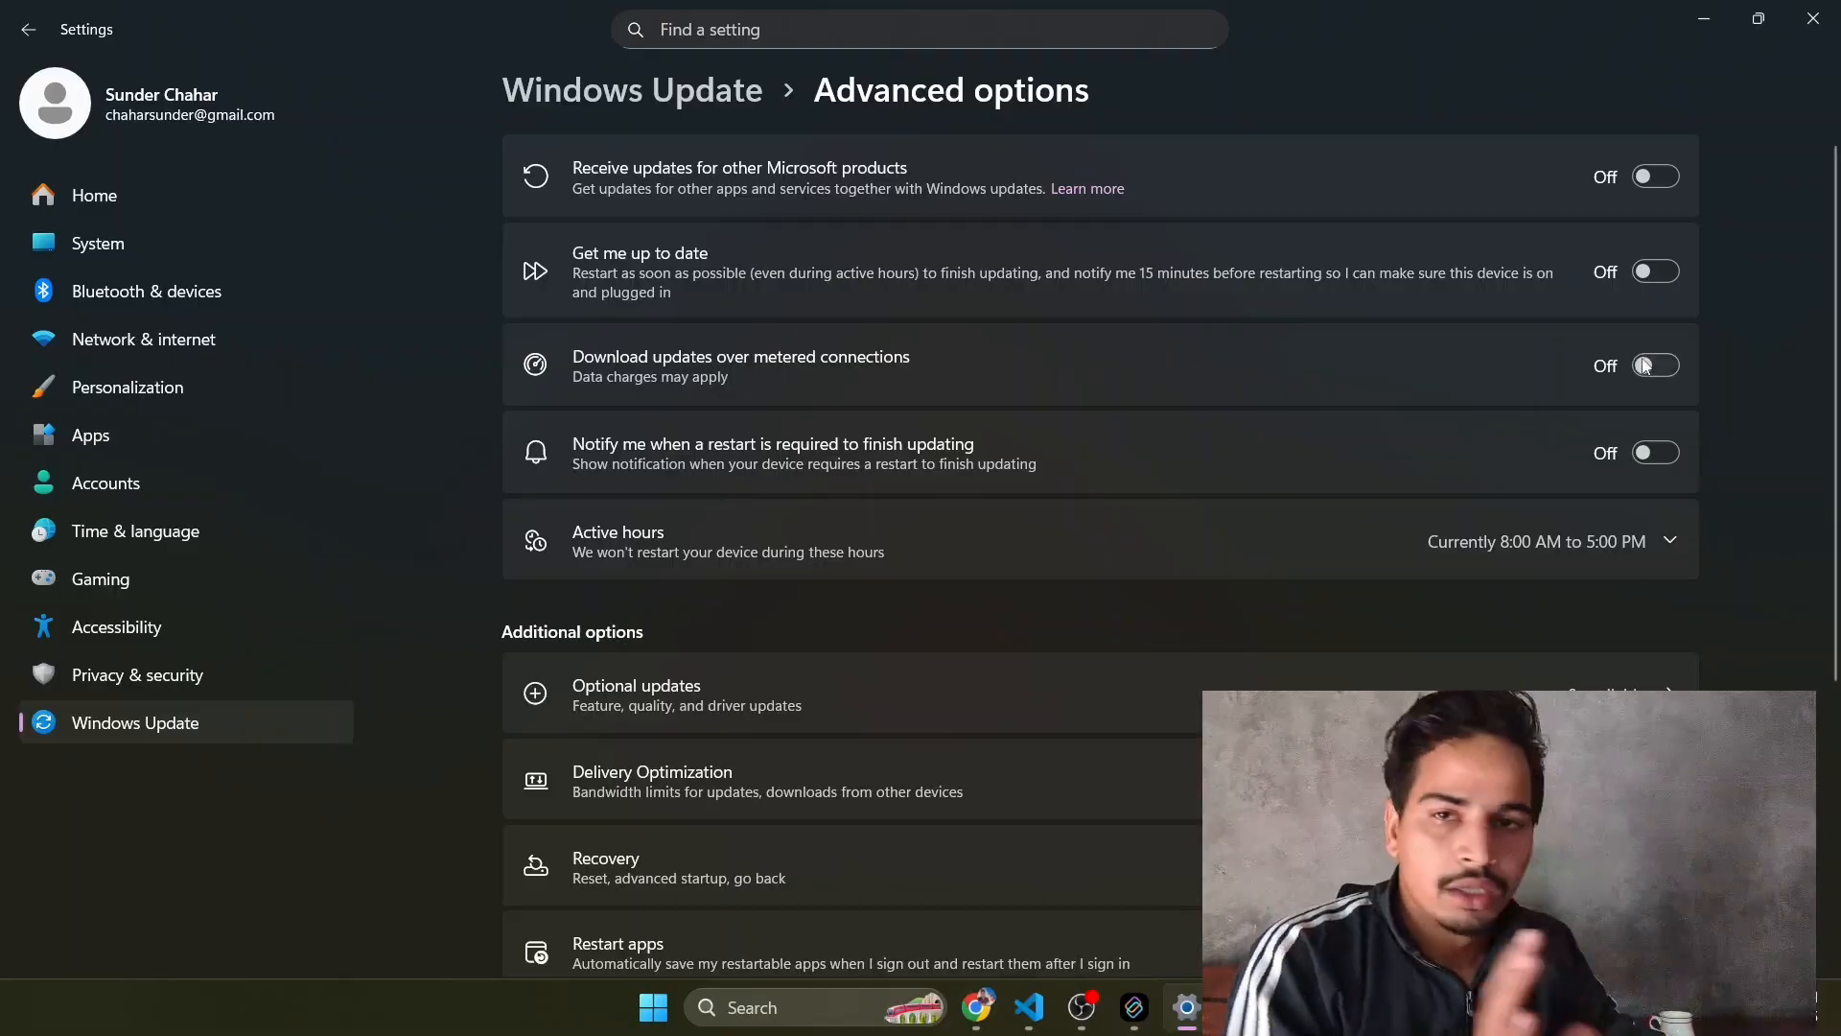
click(1813, 18)
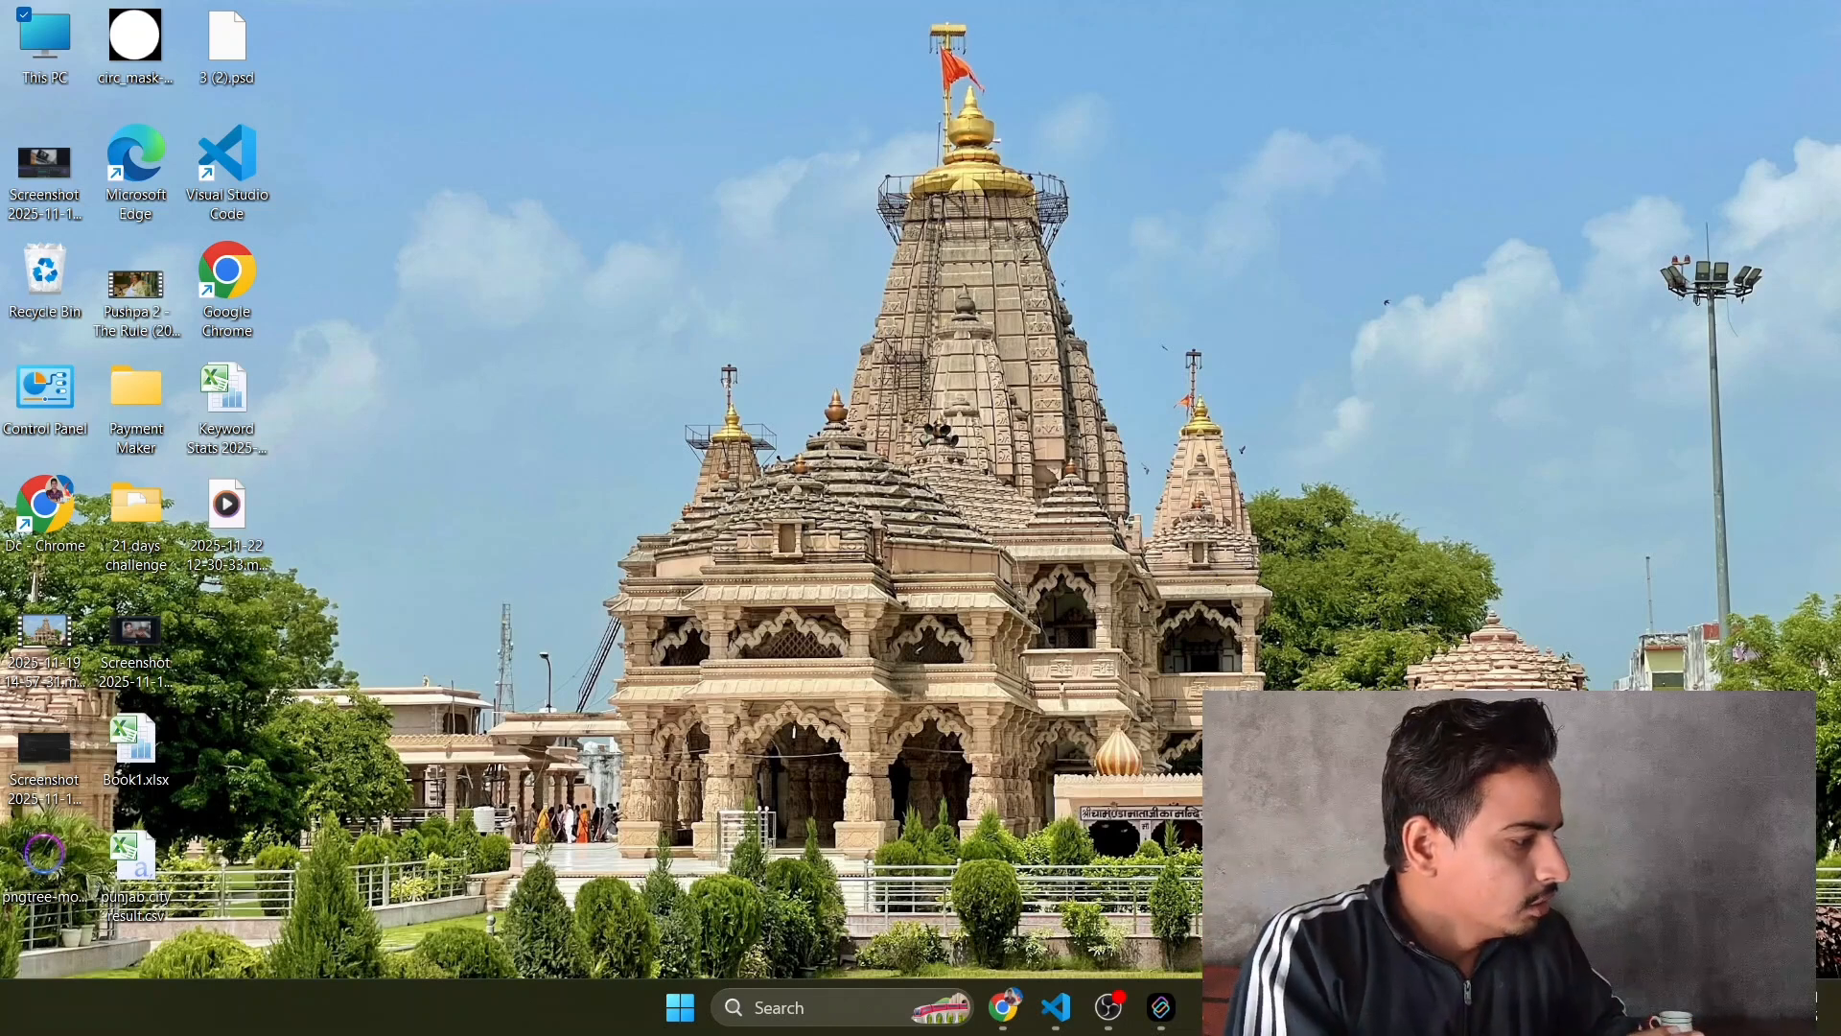
- Open the connected Wi-Fi network's properties, turn on Metered connection, and close Settings
click(1684, 1007)
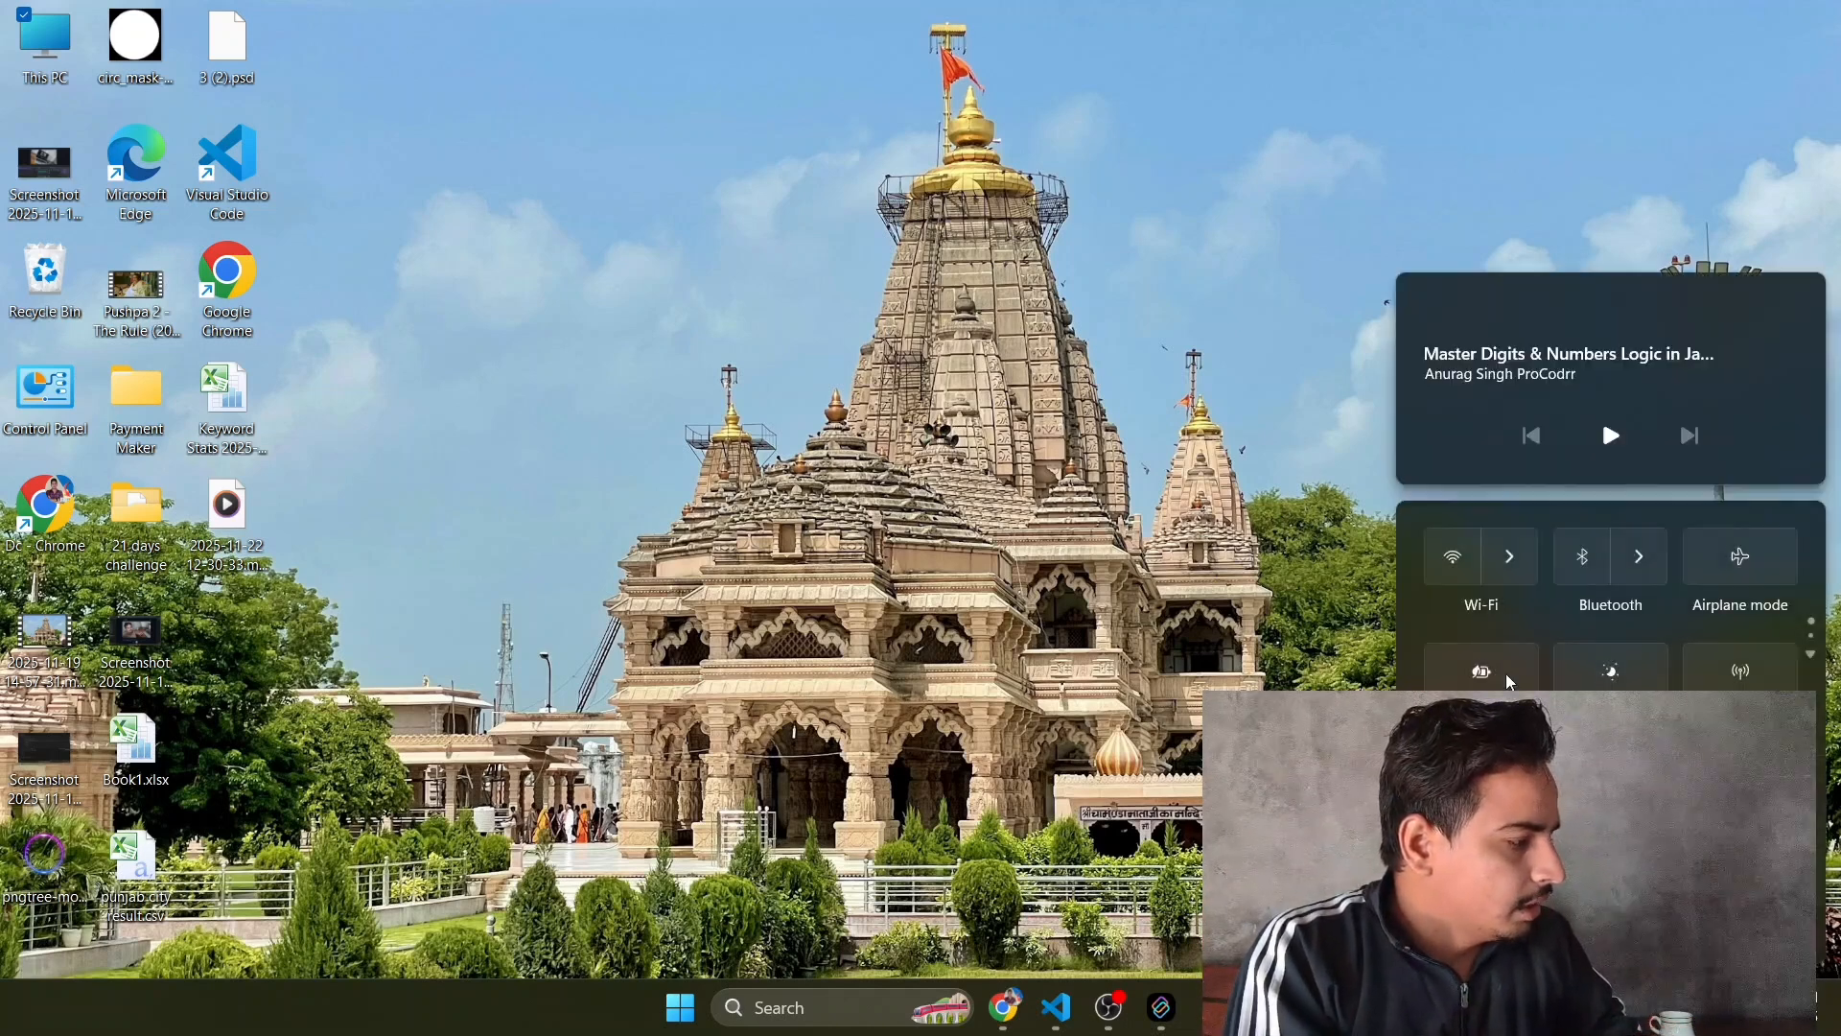
click(1504, 582)
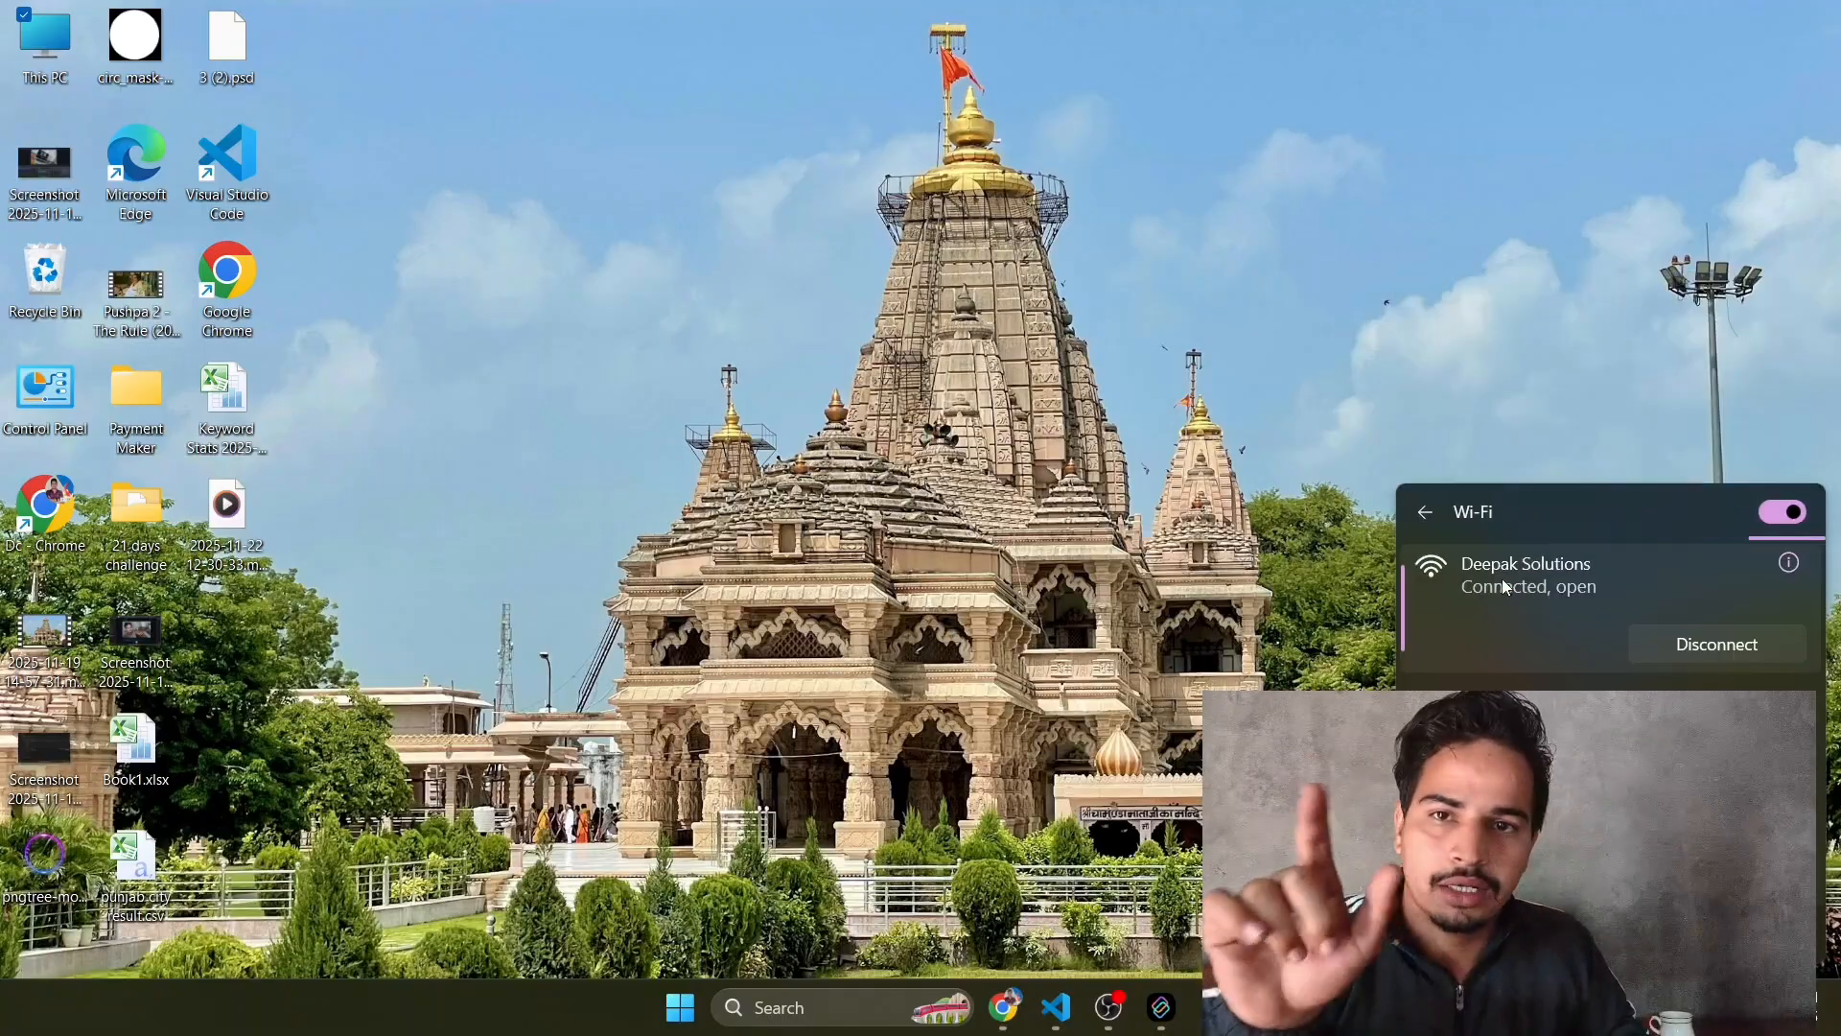
click(1790, 568)
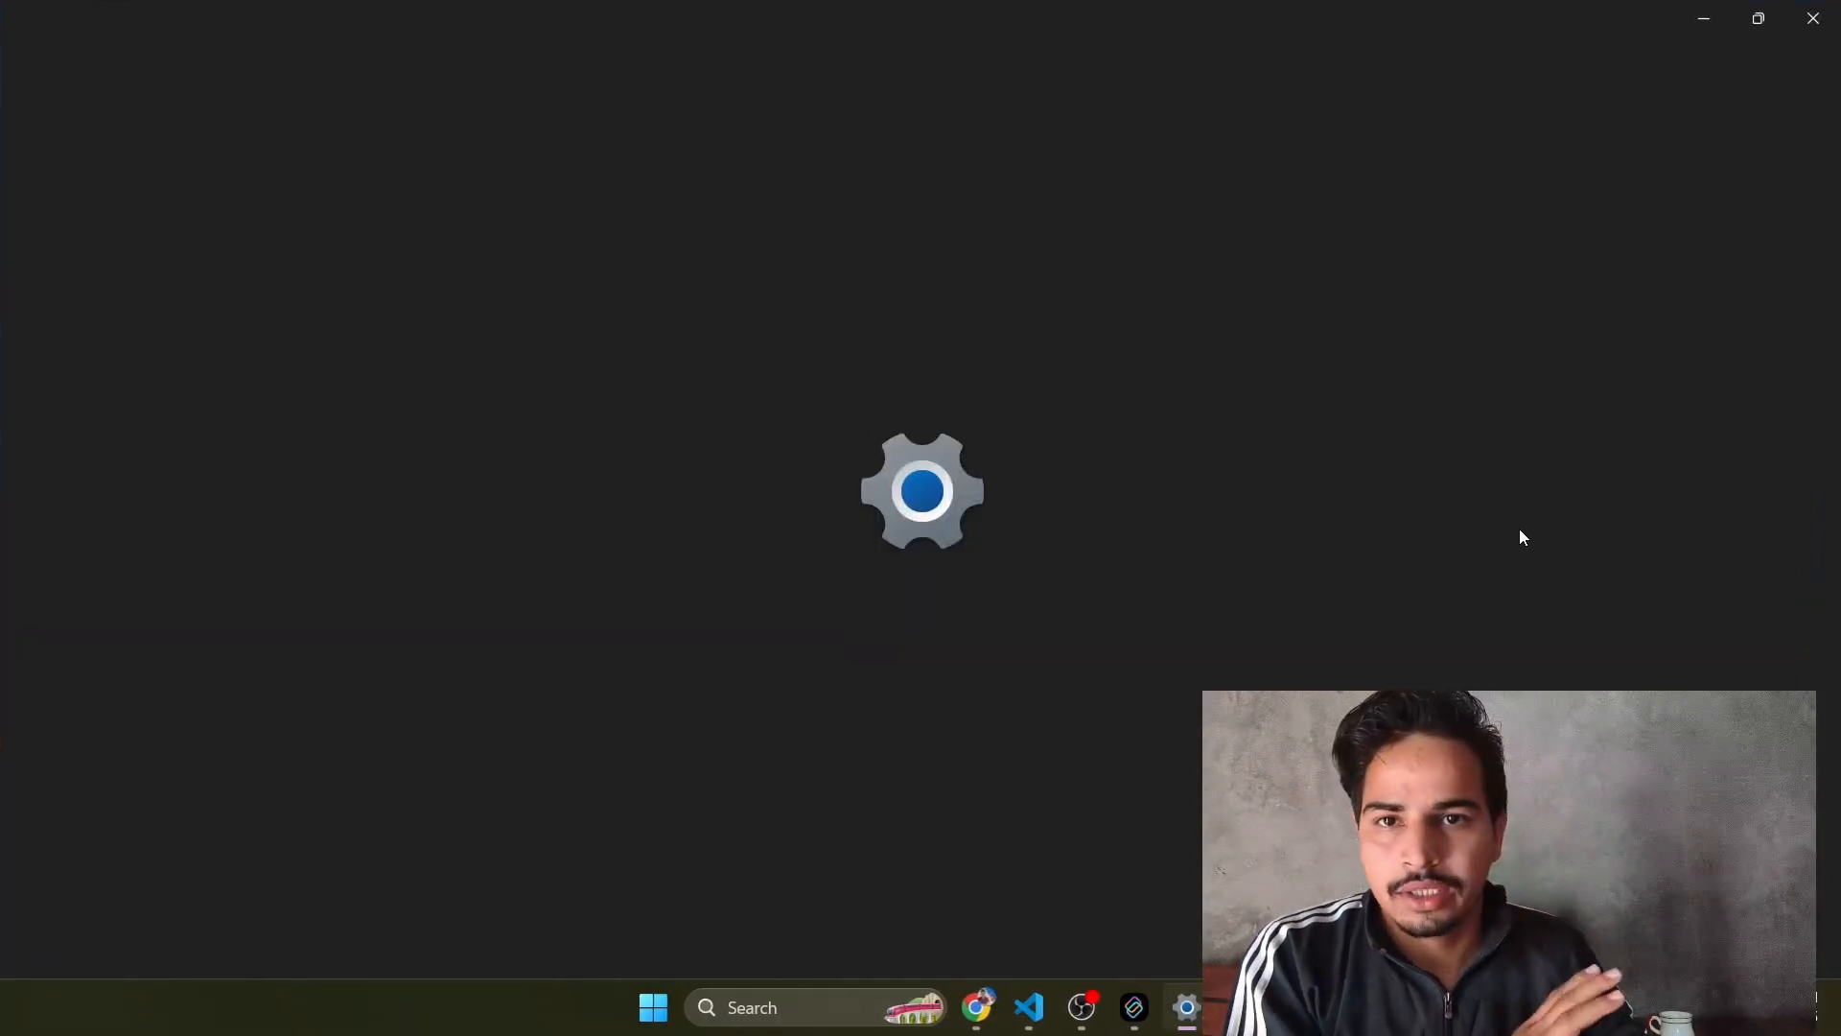
scroll(1295, 537, up, 3)
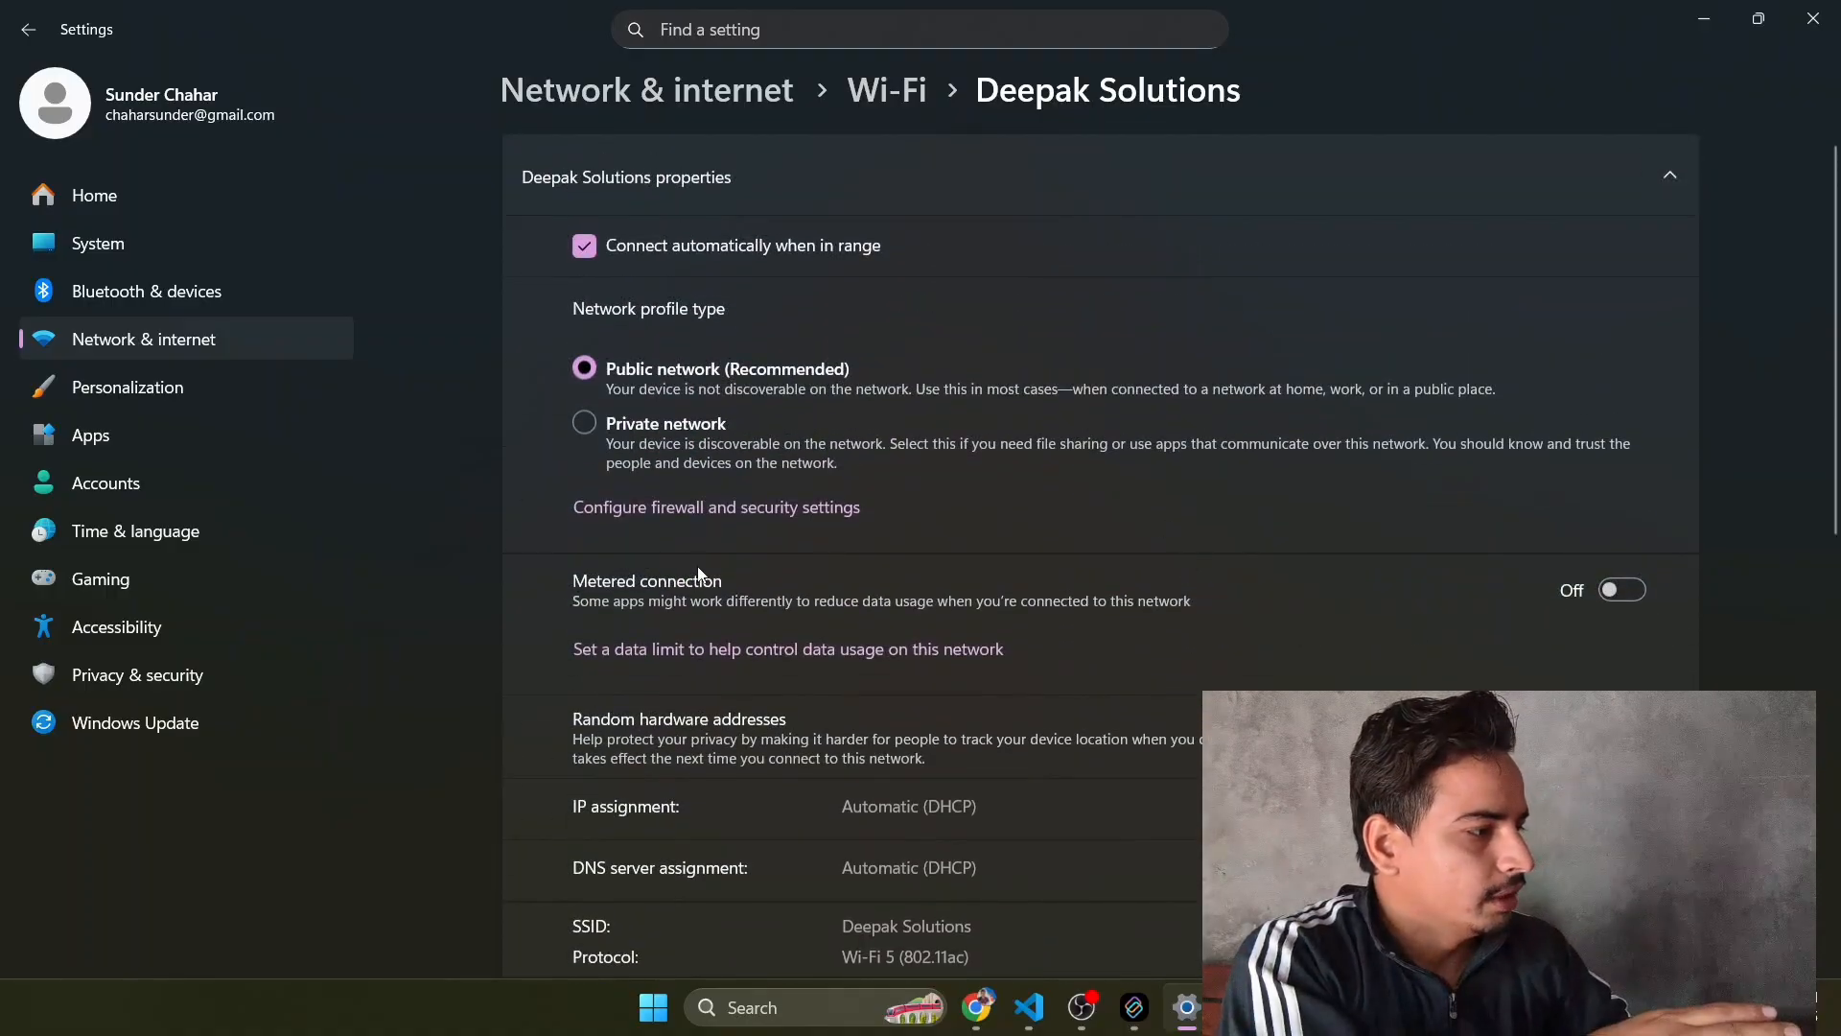
click(1636, 593)
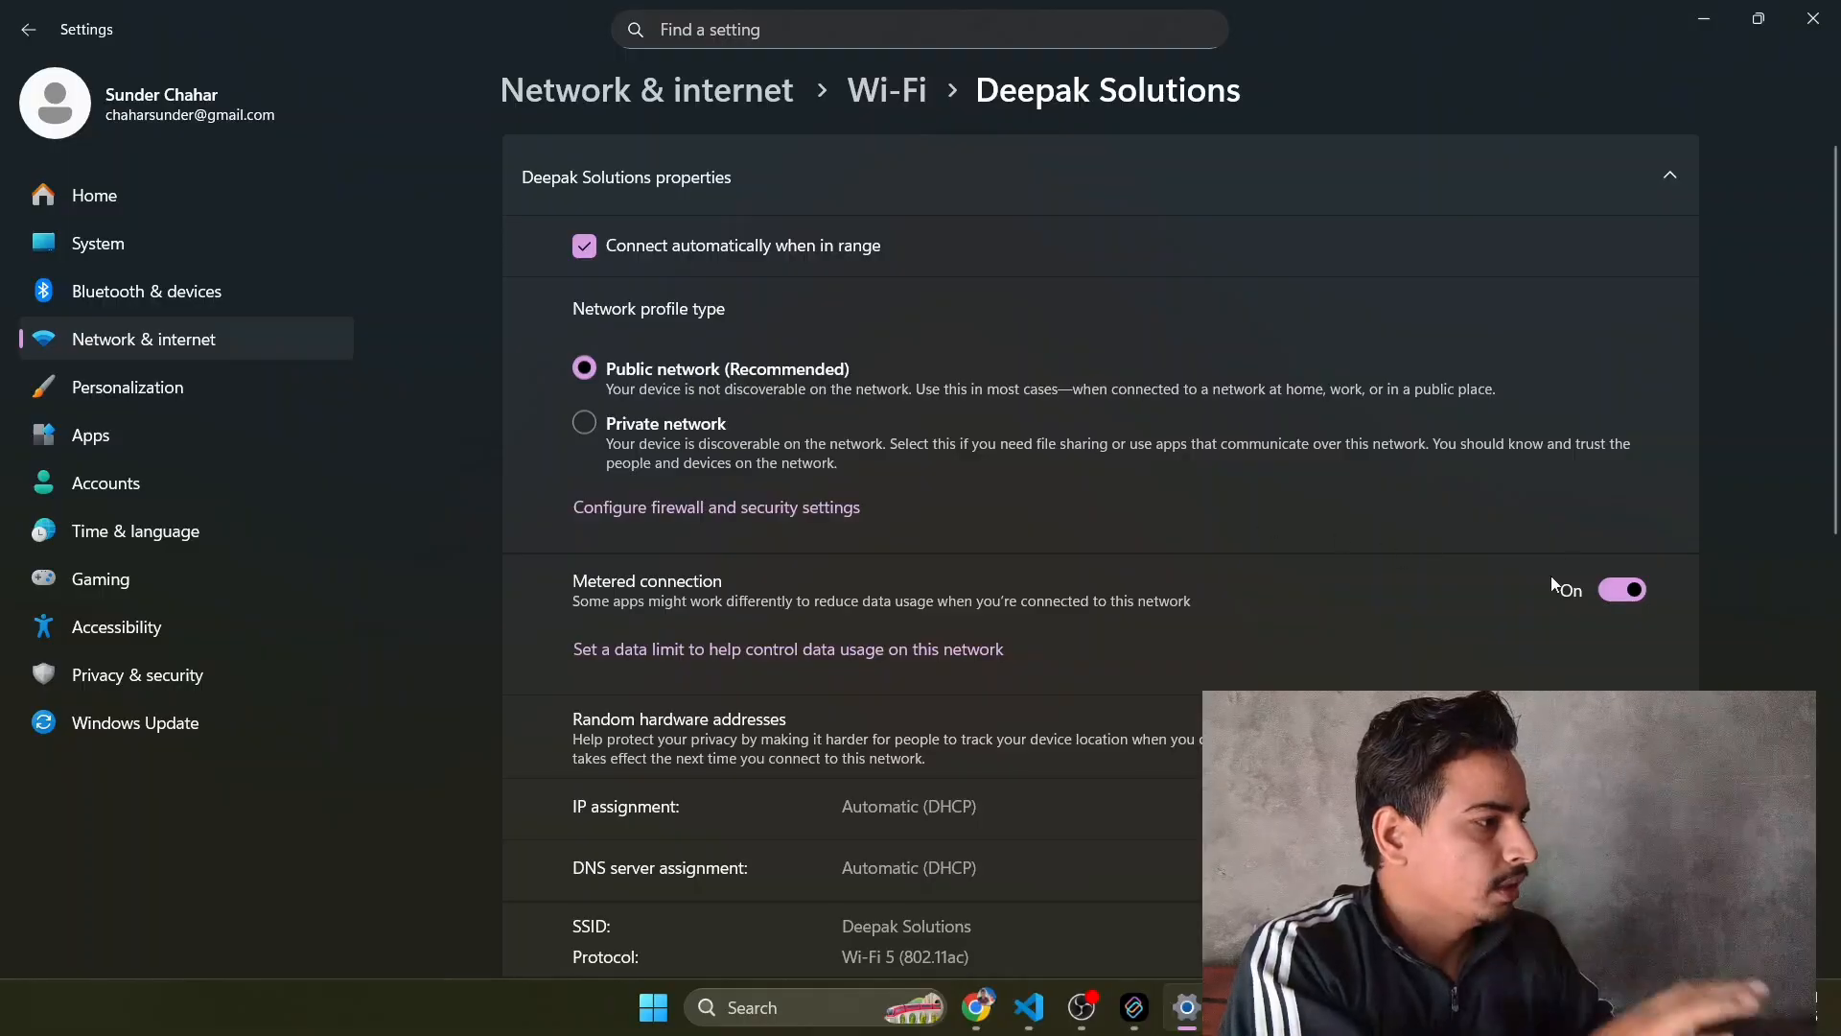
click(1812, 18)
- Revisit the connected Wi-Fi network's properties from the quick settings and close the window again
click(1696, 1008)
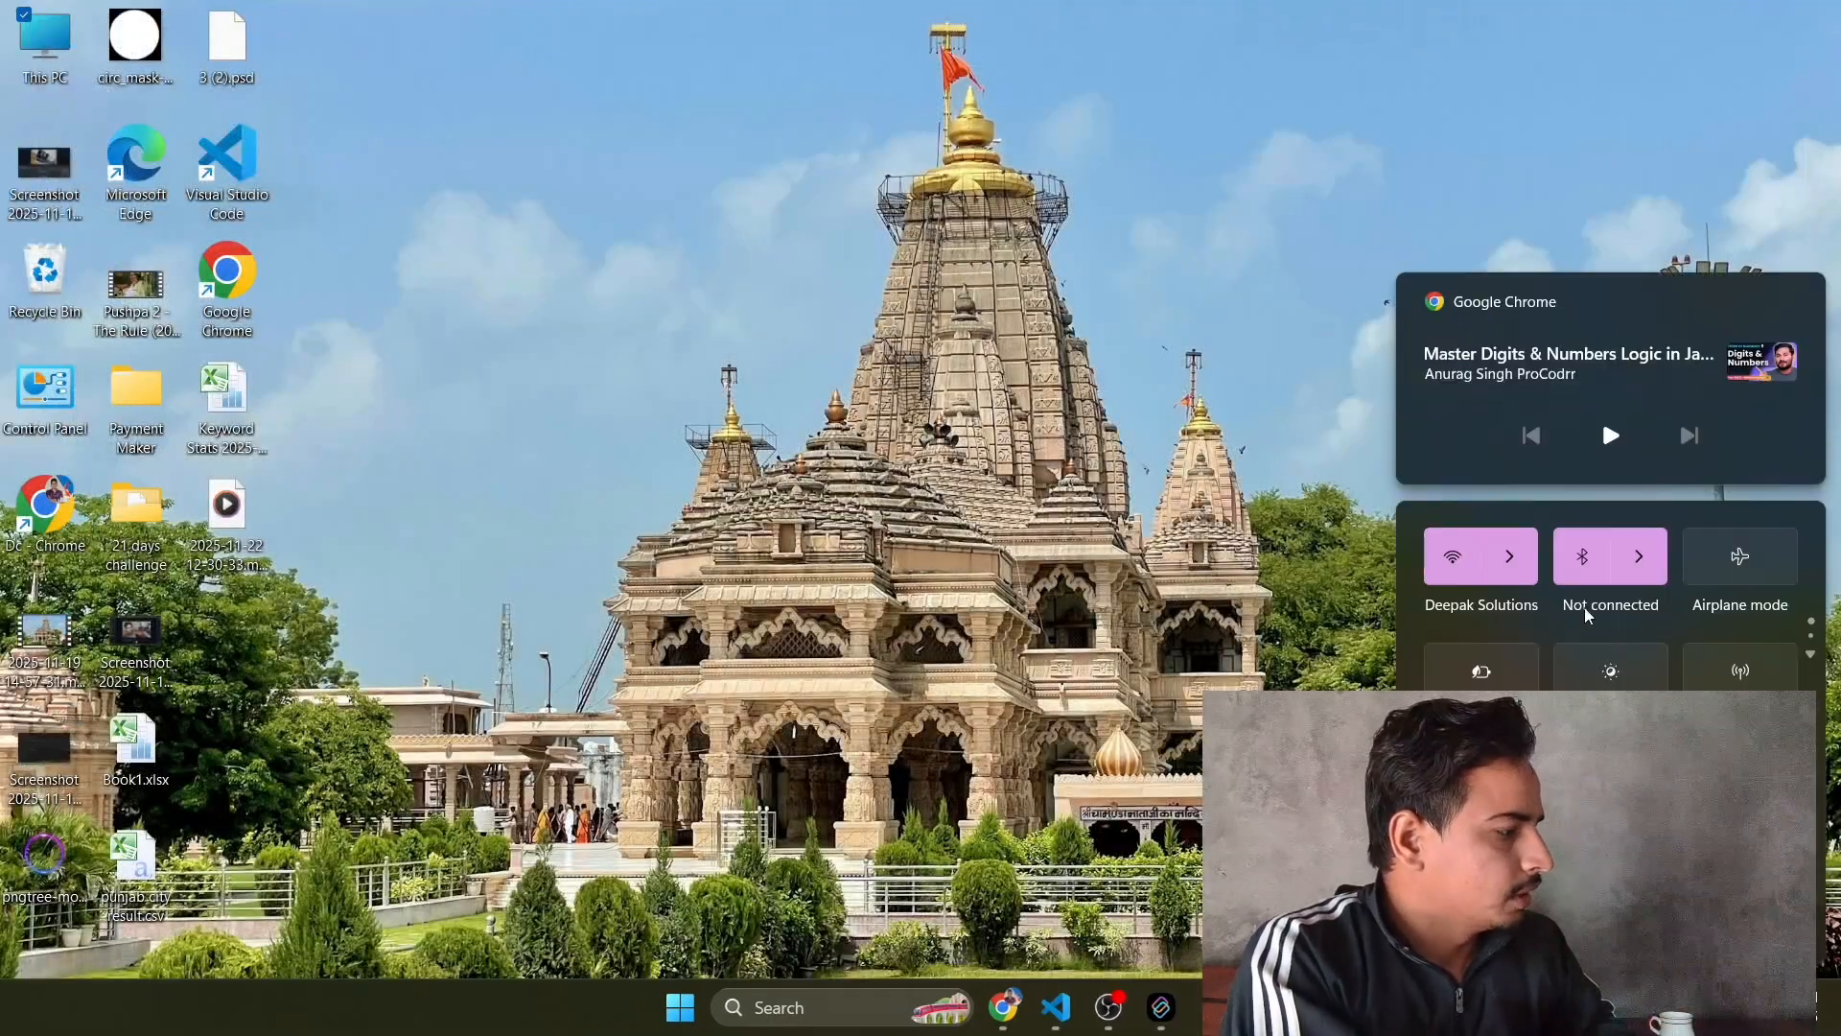
click(1518, 566)
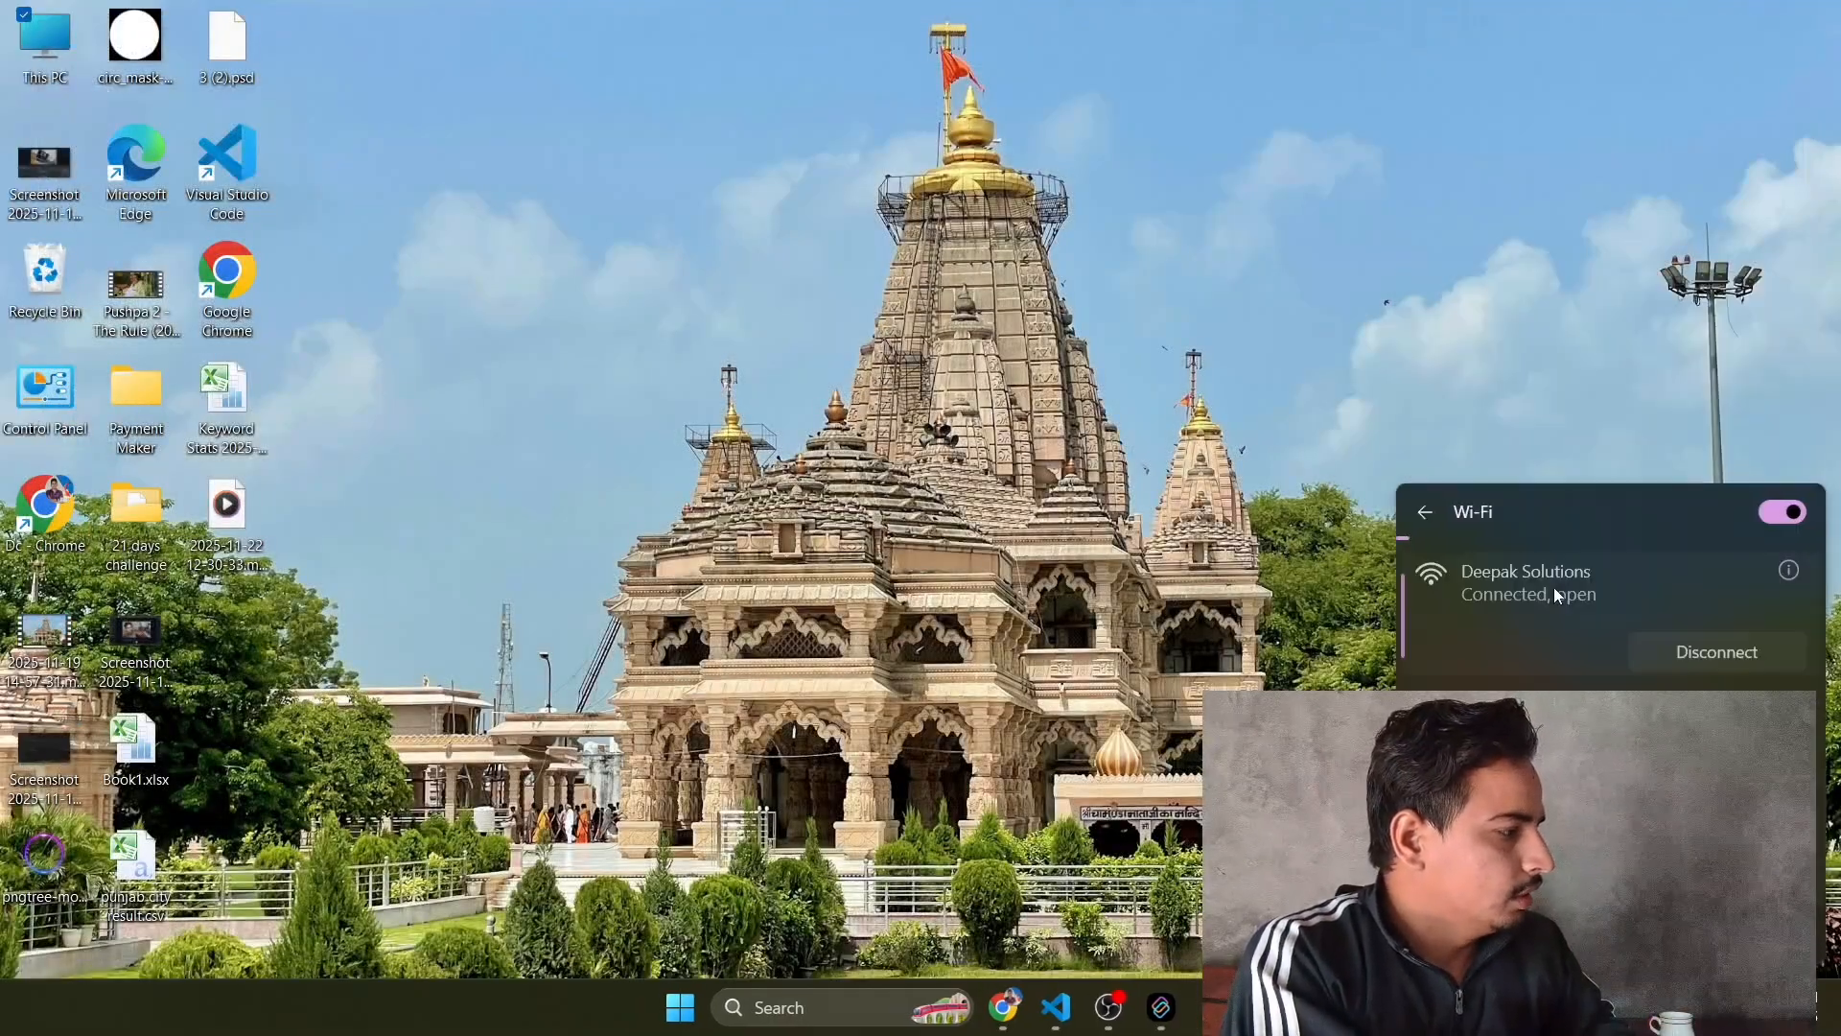
click(1790, 563)
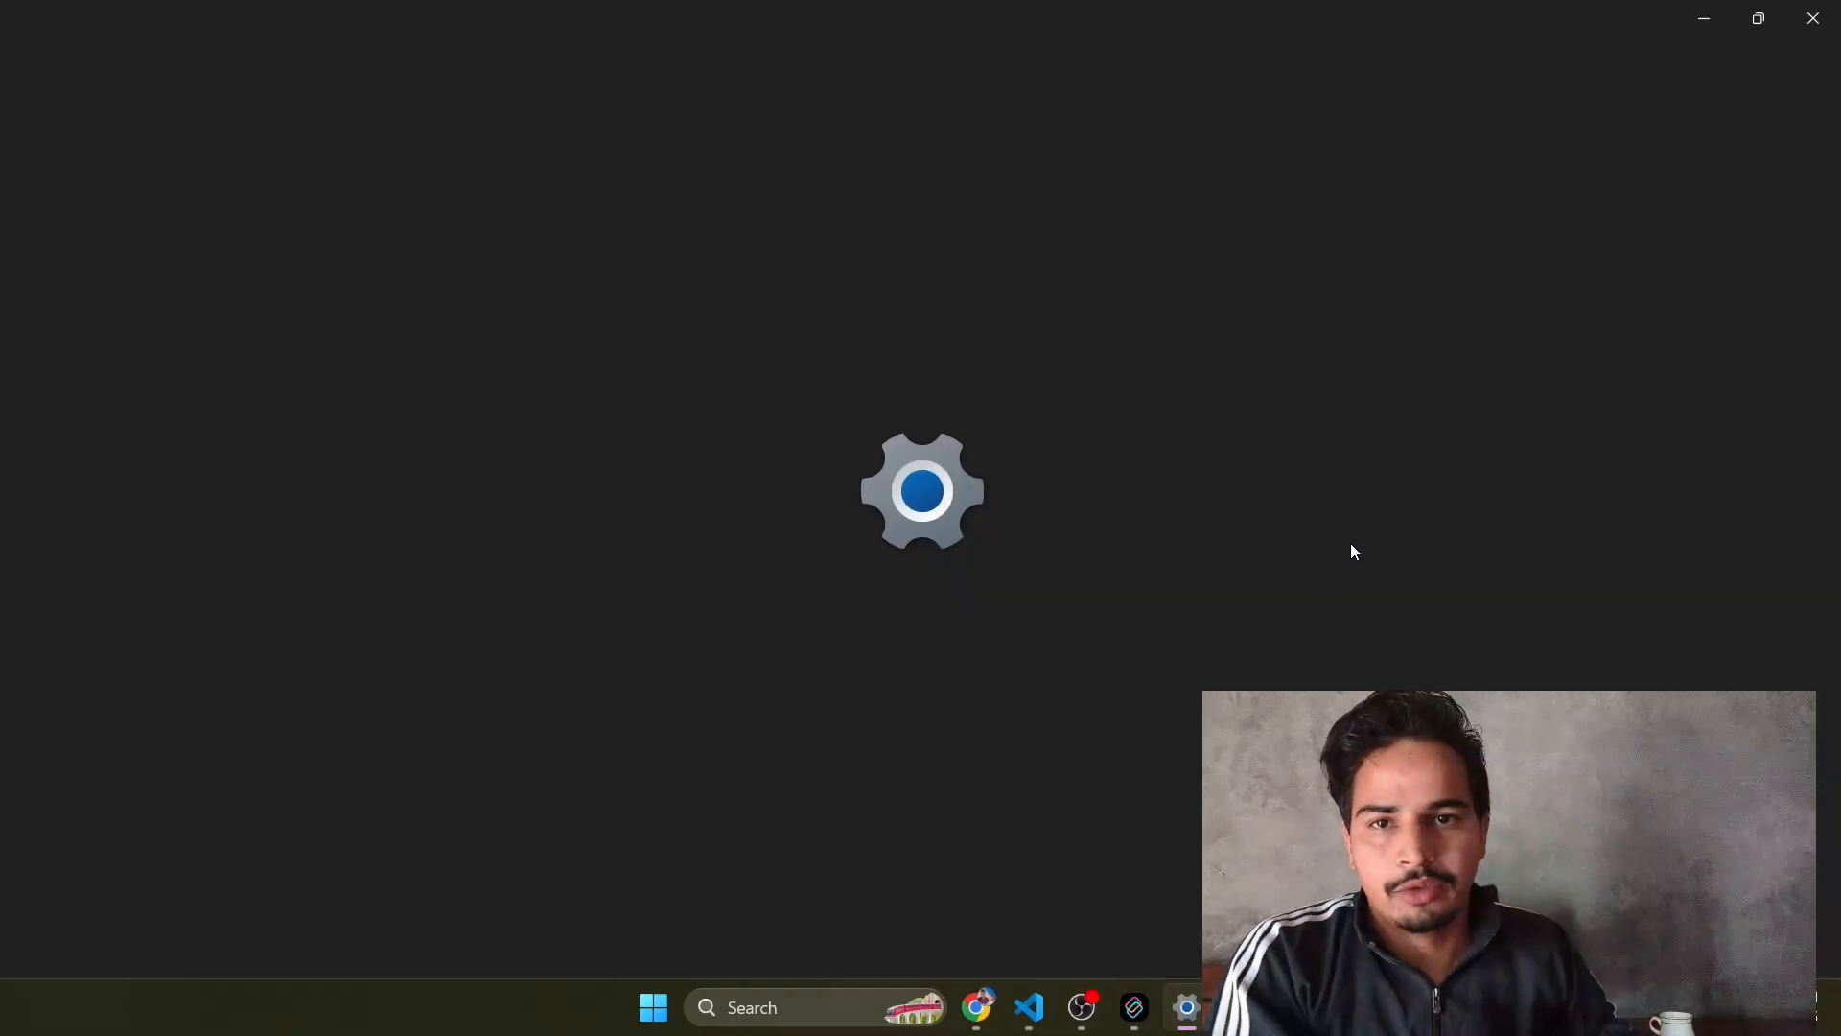
click(1814, 18)
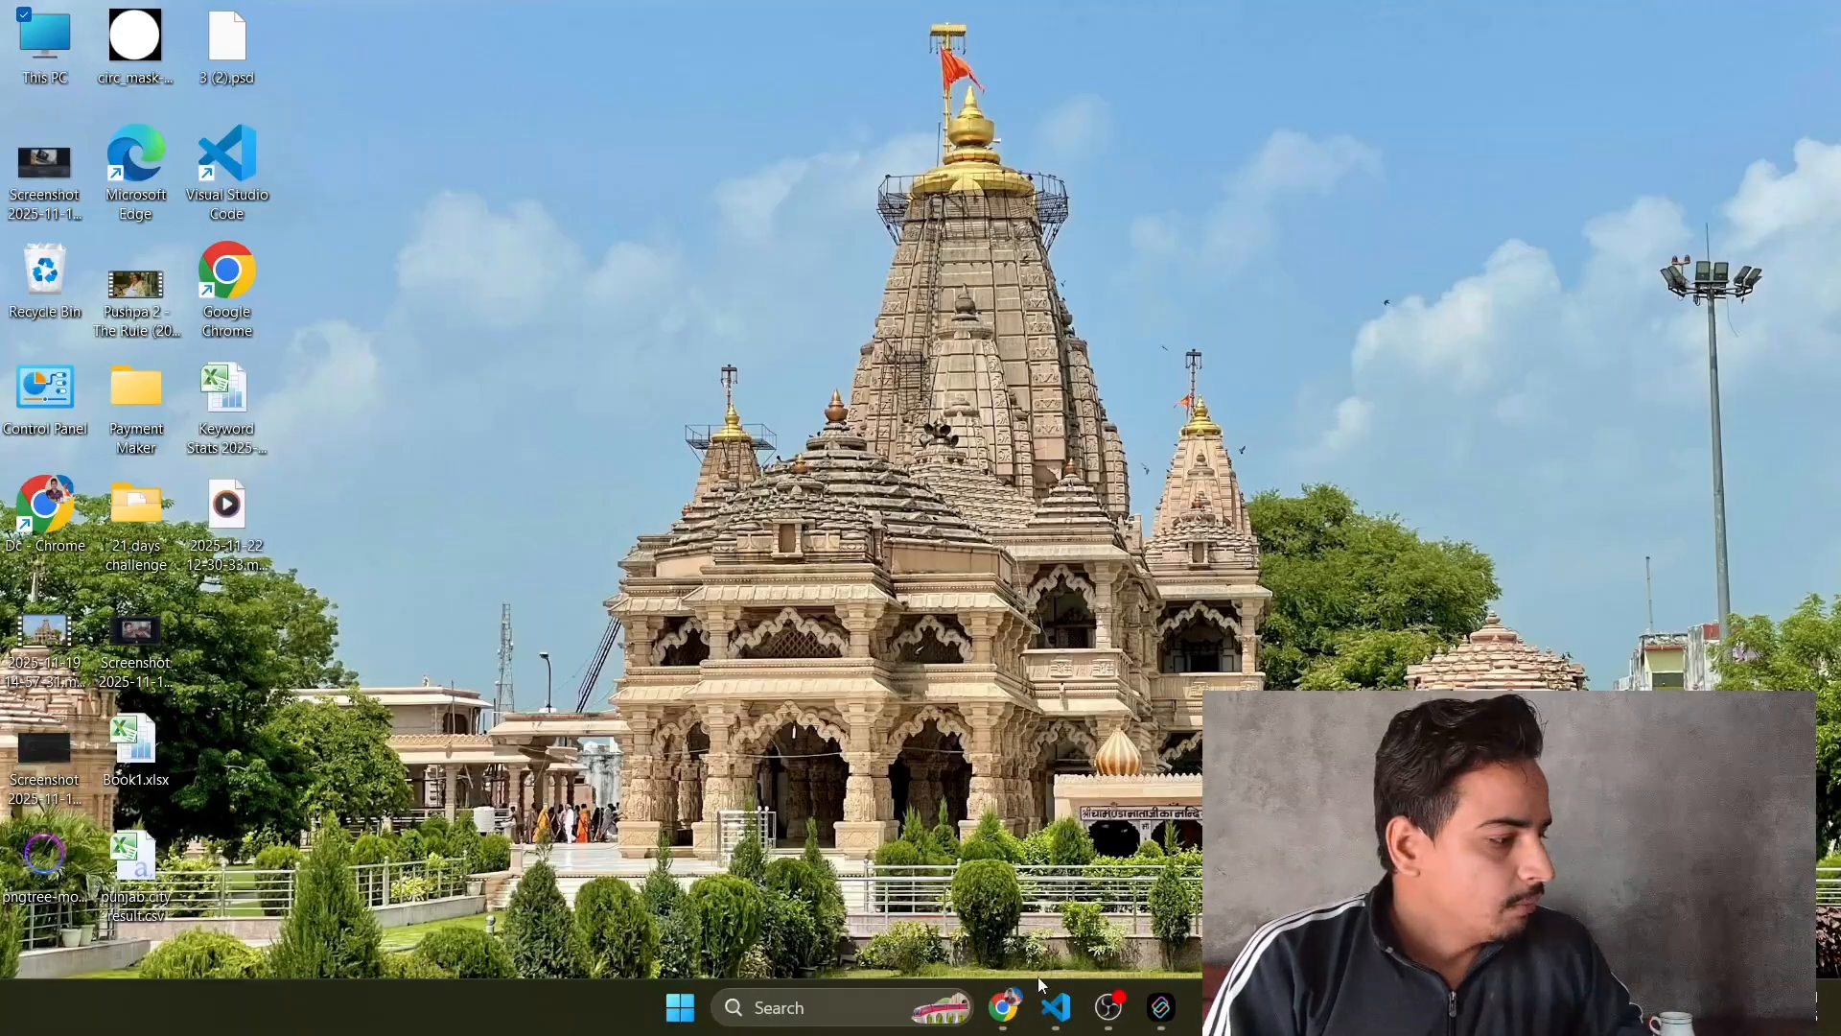
- Switch to Google Chrome, open another new tab, and check the memory usage of the previous New Tab
click(1003, 1007)
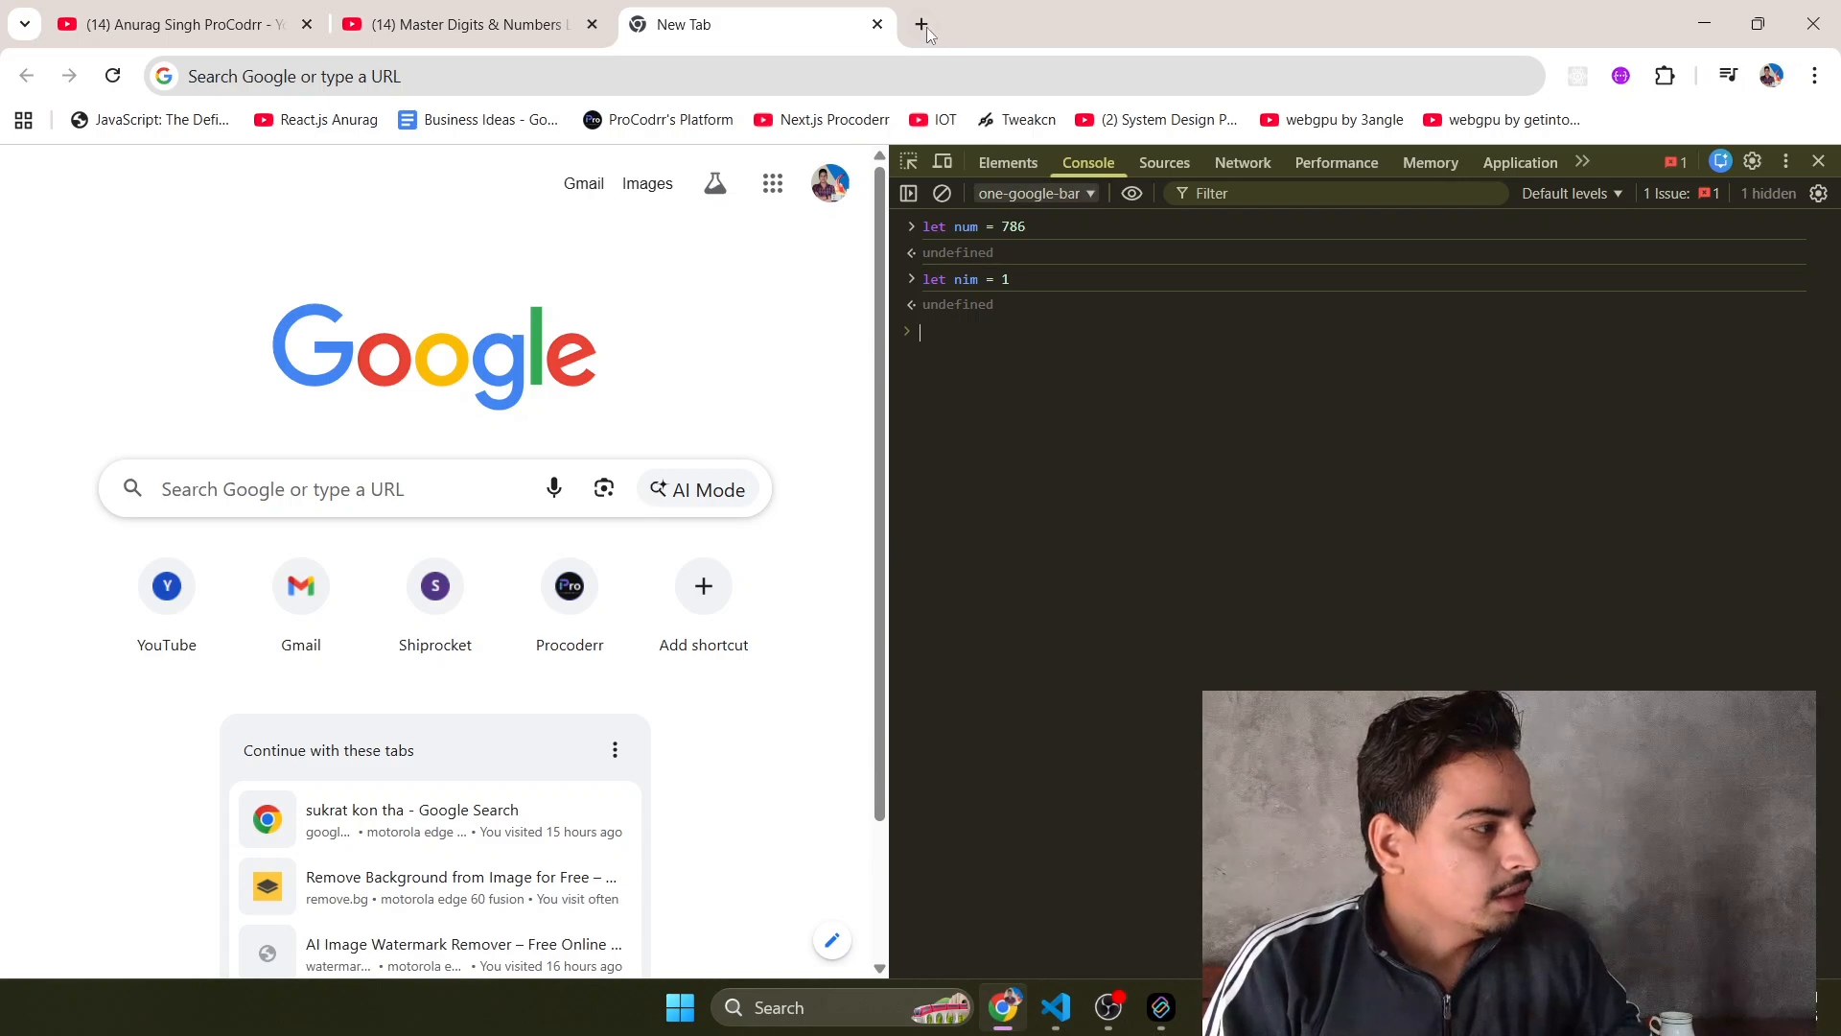
click(922, 26)
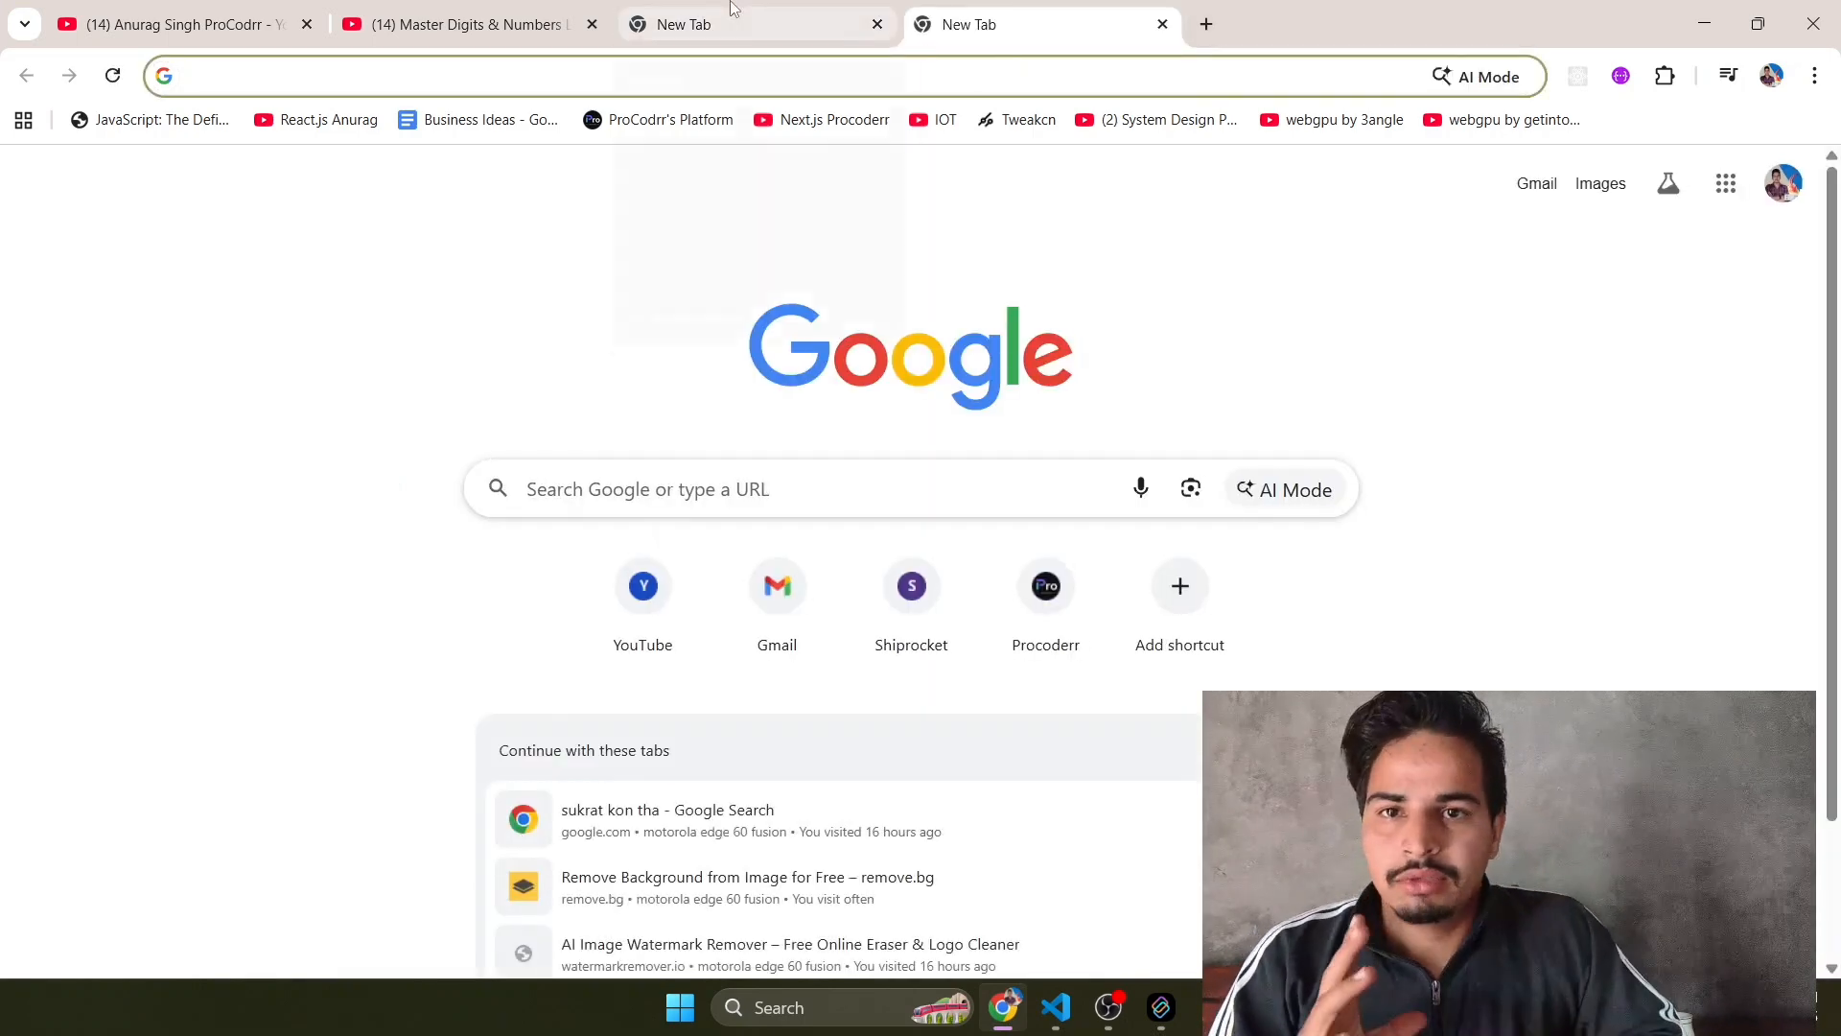
mouse_move(734, 7)
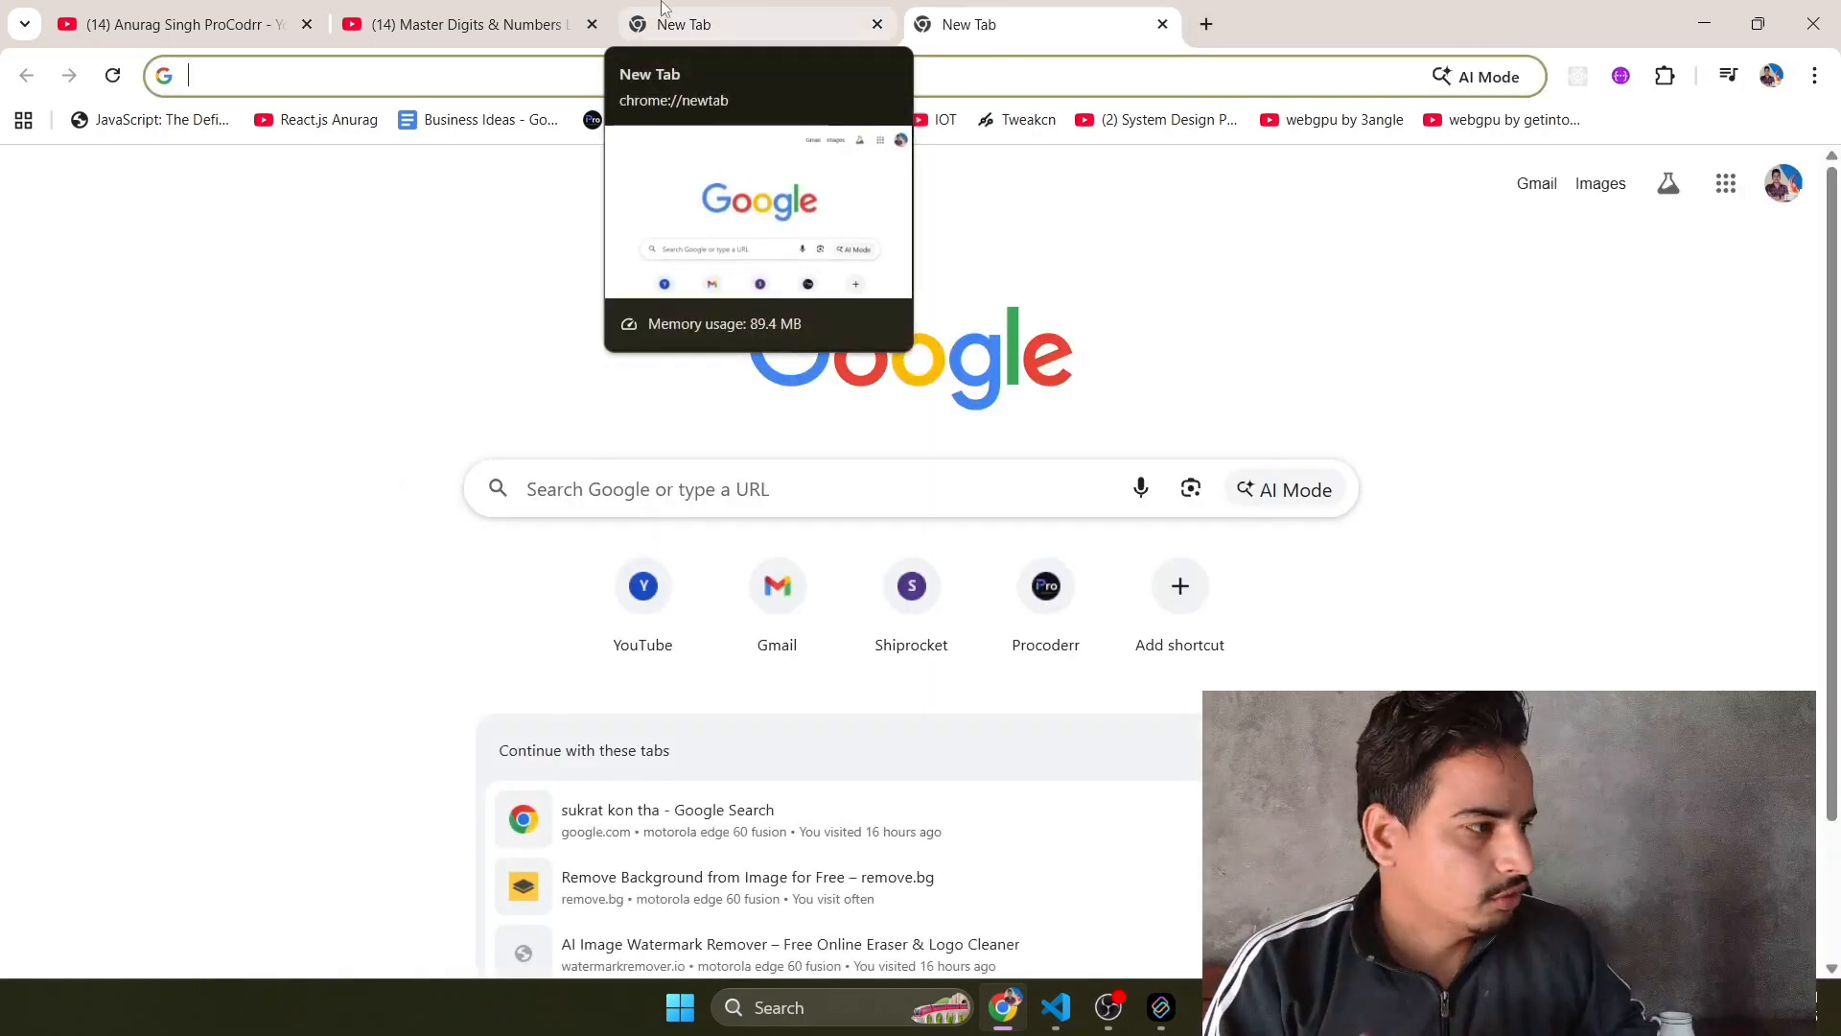
- Examine the playback quality options of the YouTube video on digits and numbers logic, leaving the quality on Auto
click(451, 21)
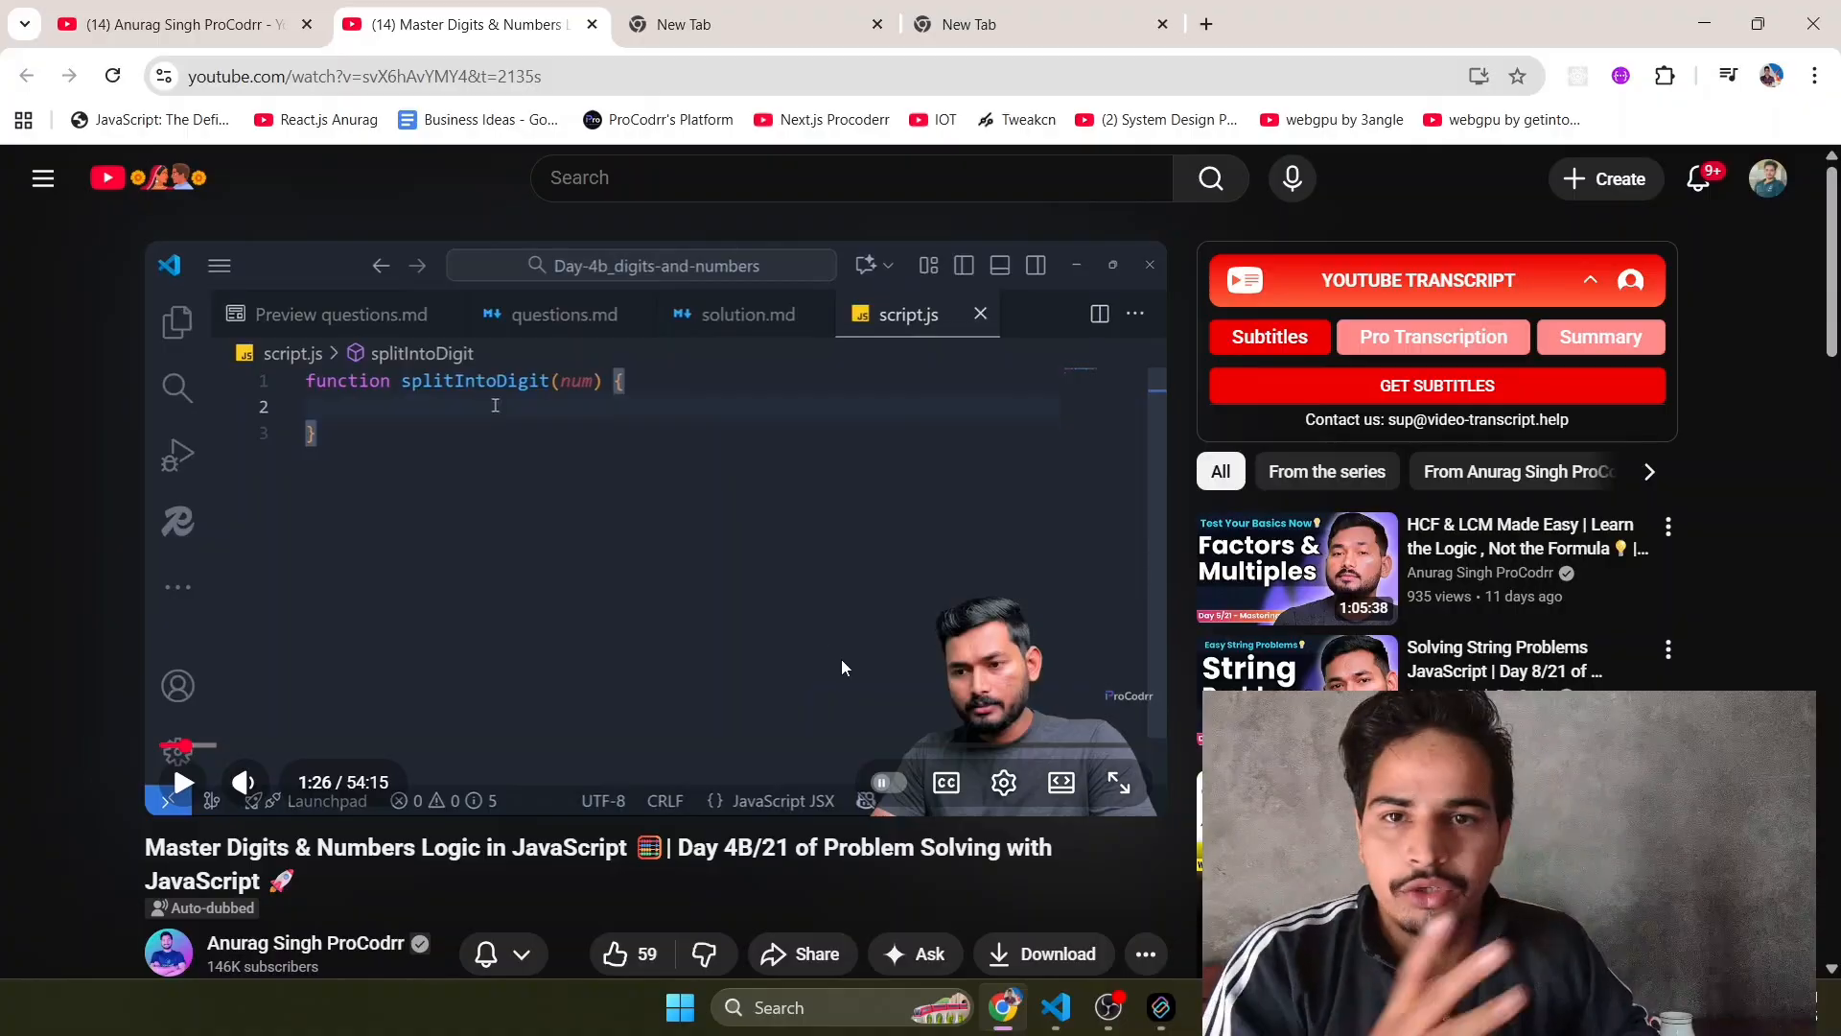
click(1004, 783)
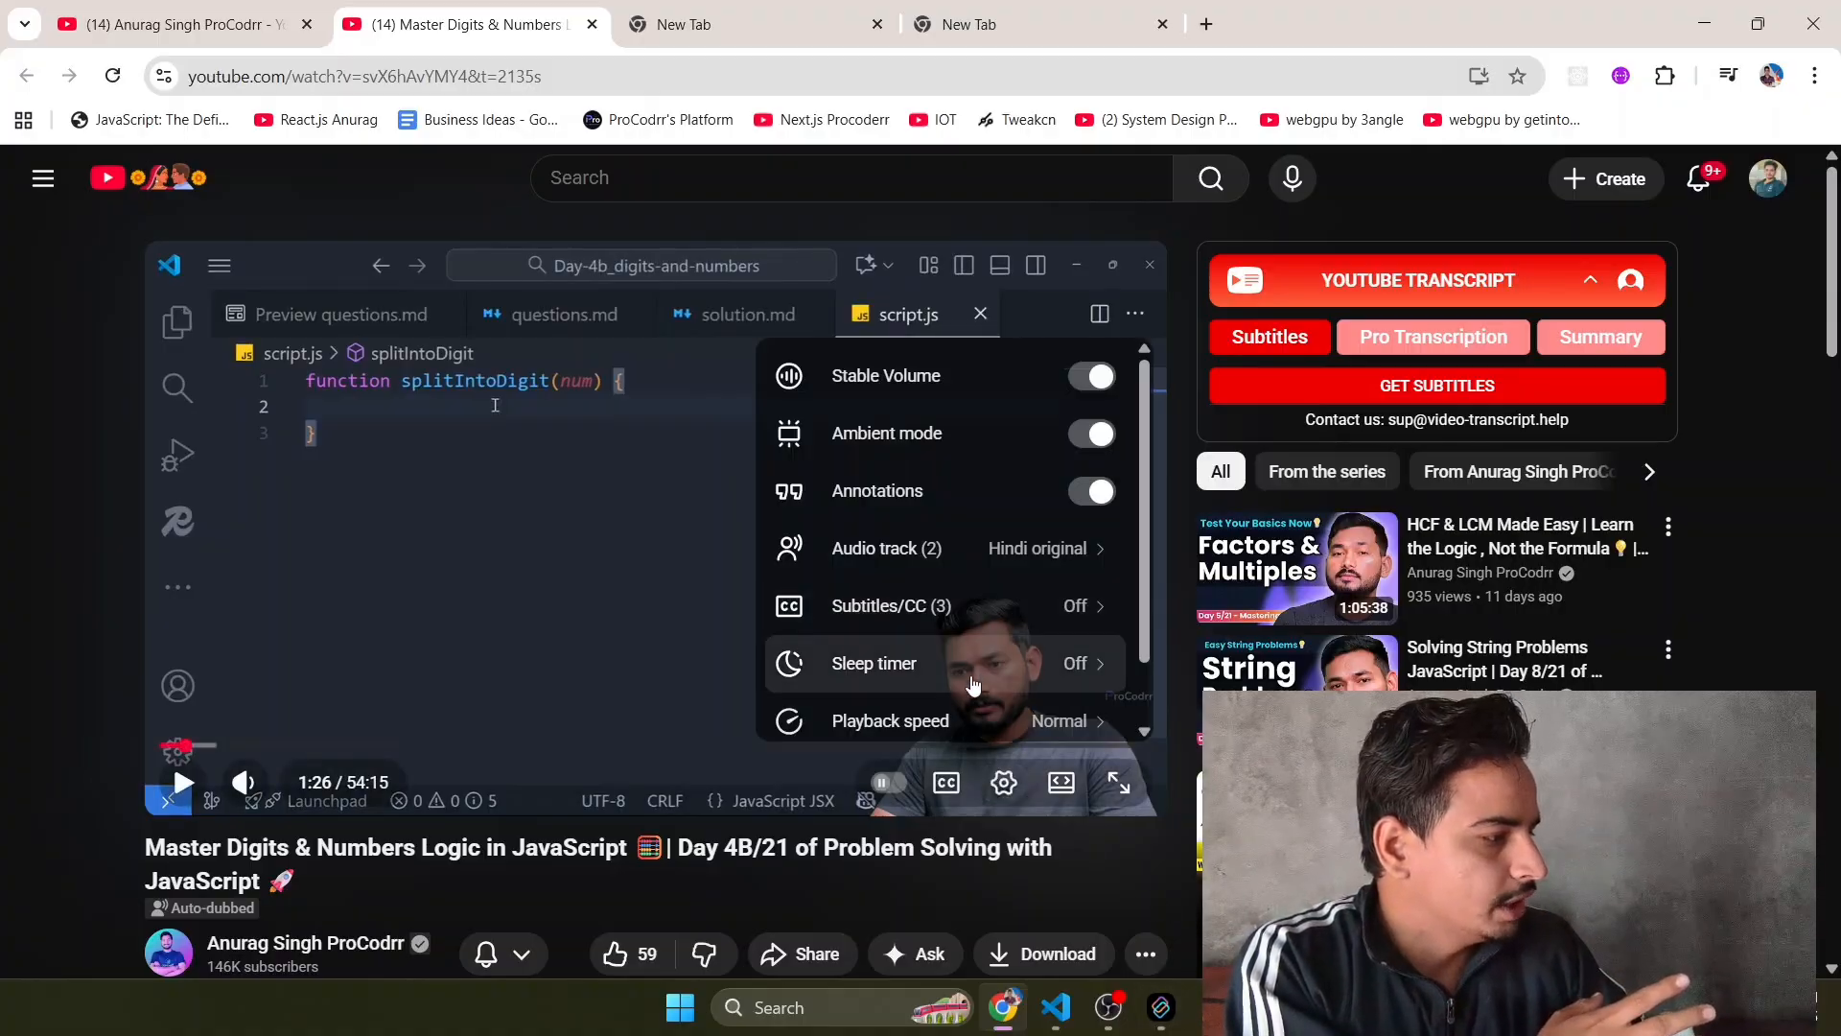
scroll(998, 683, down, 1)
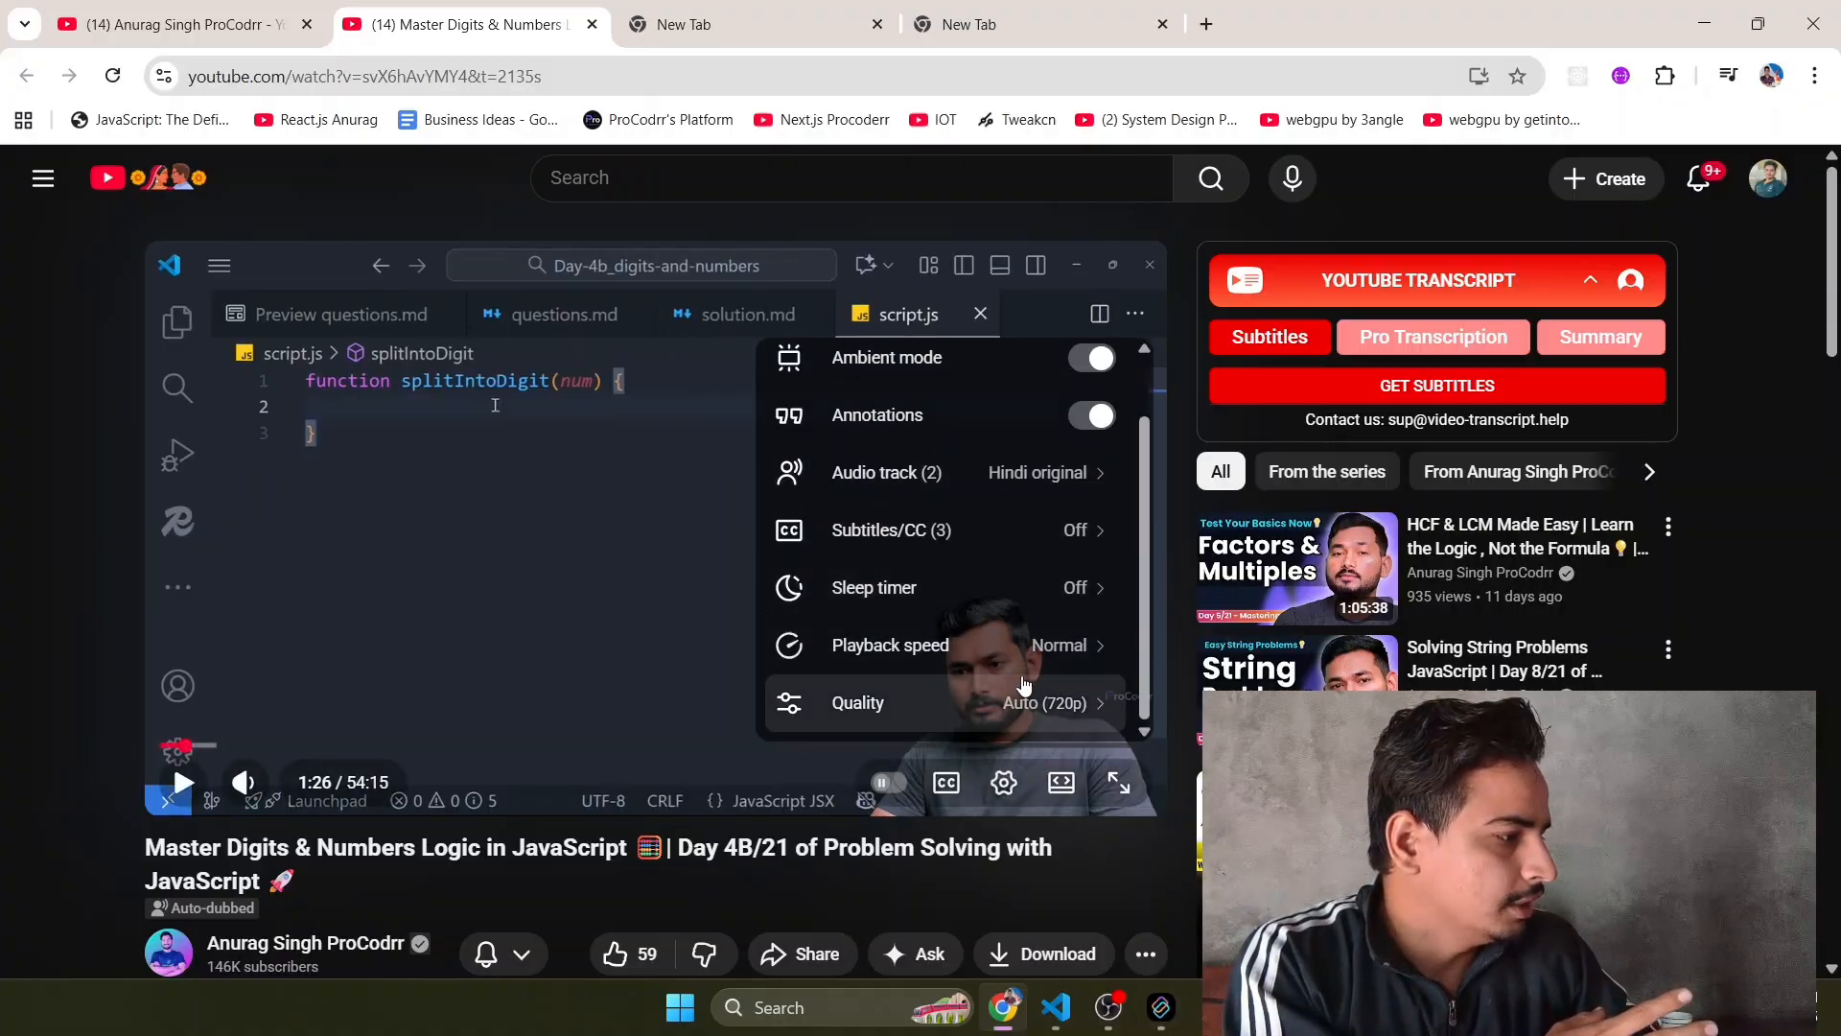
click(1010, 700)
scroll(1110, 481, down, 1)
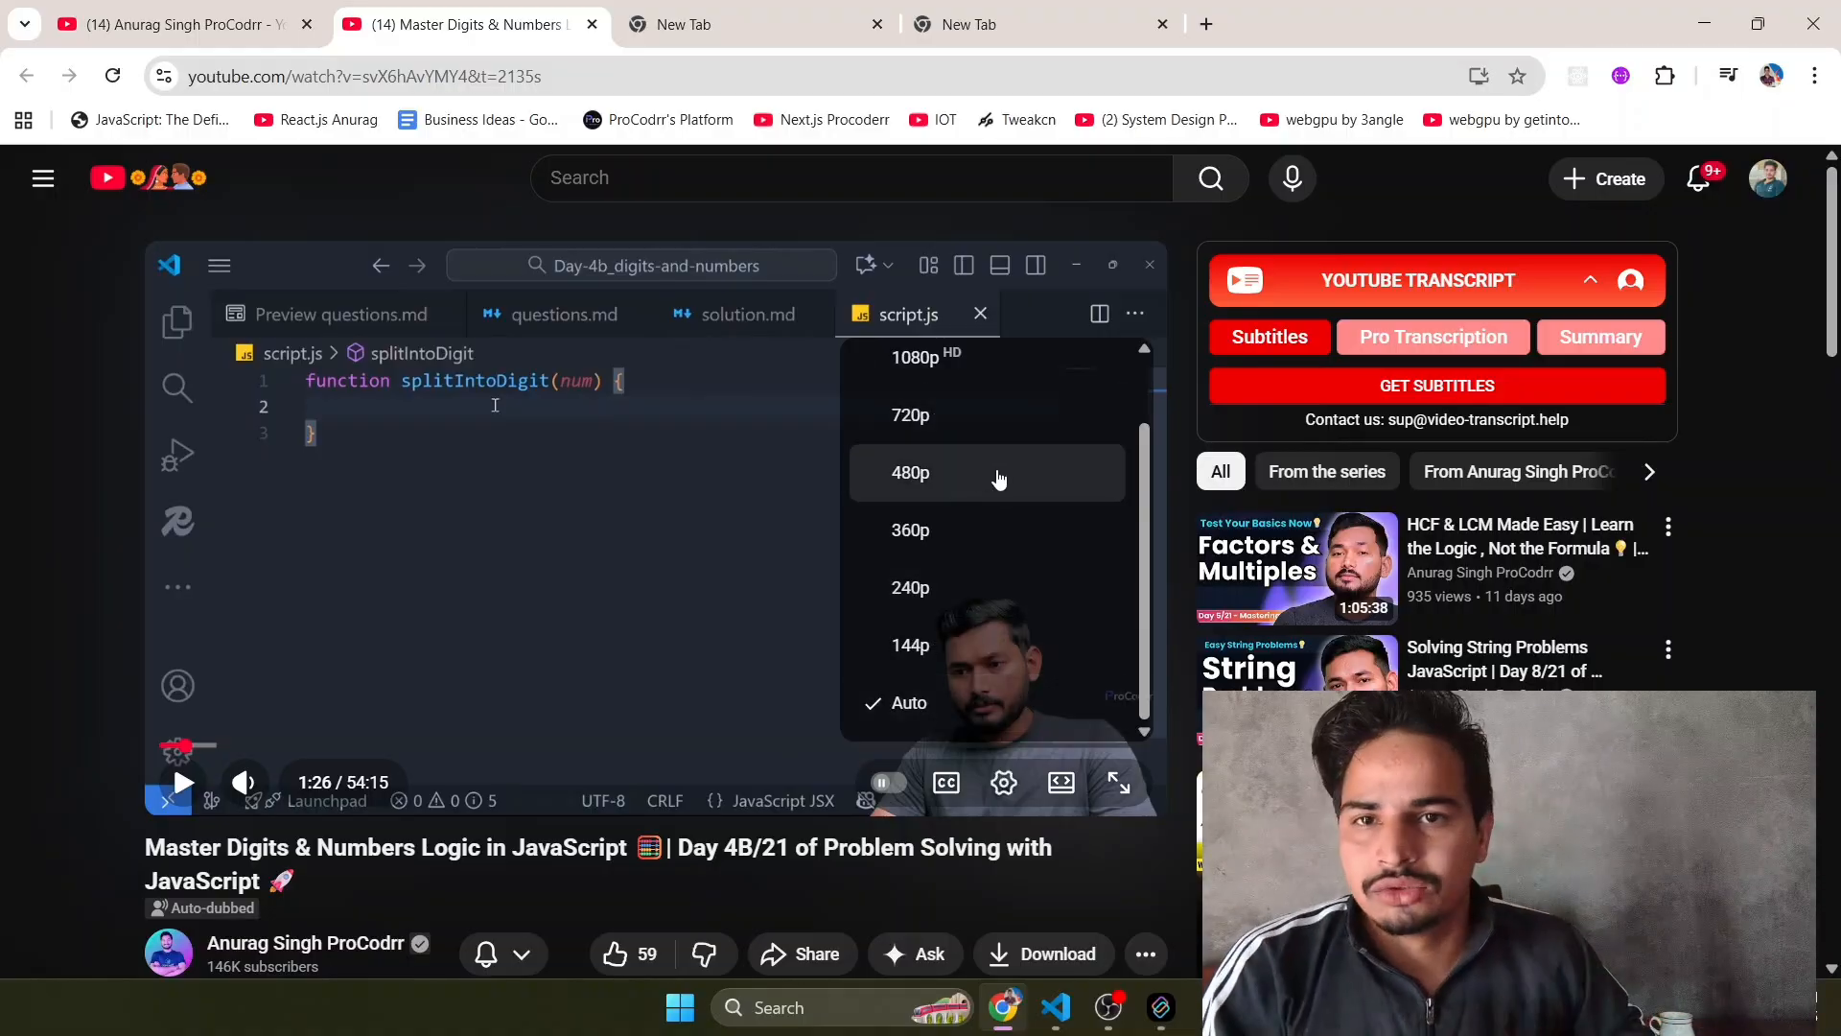
scroll(1000, 479, up, 1)
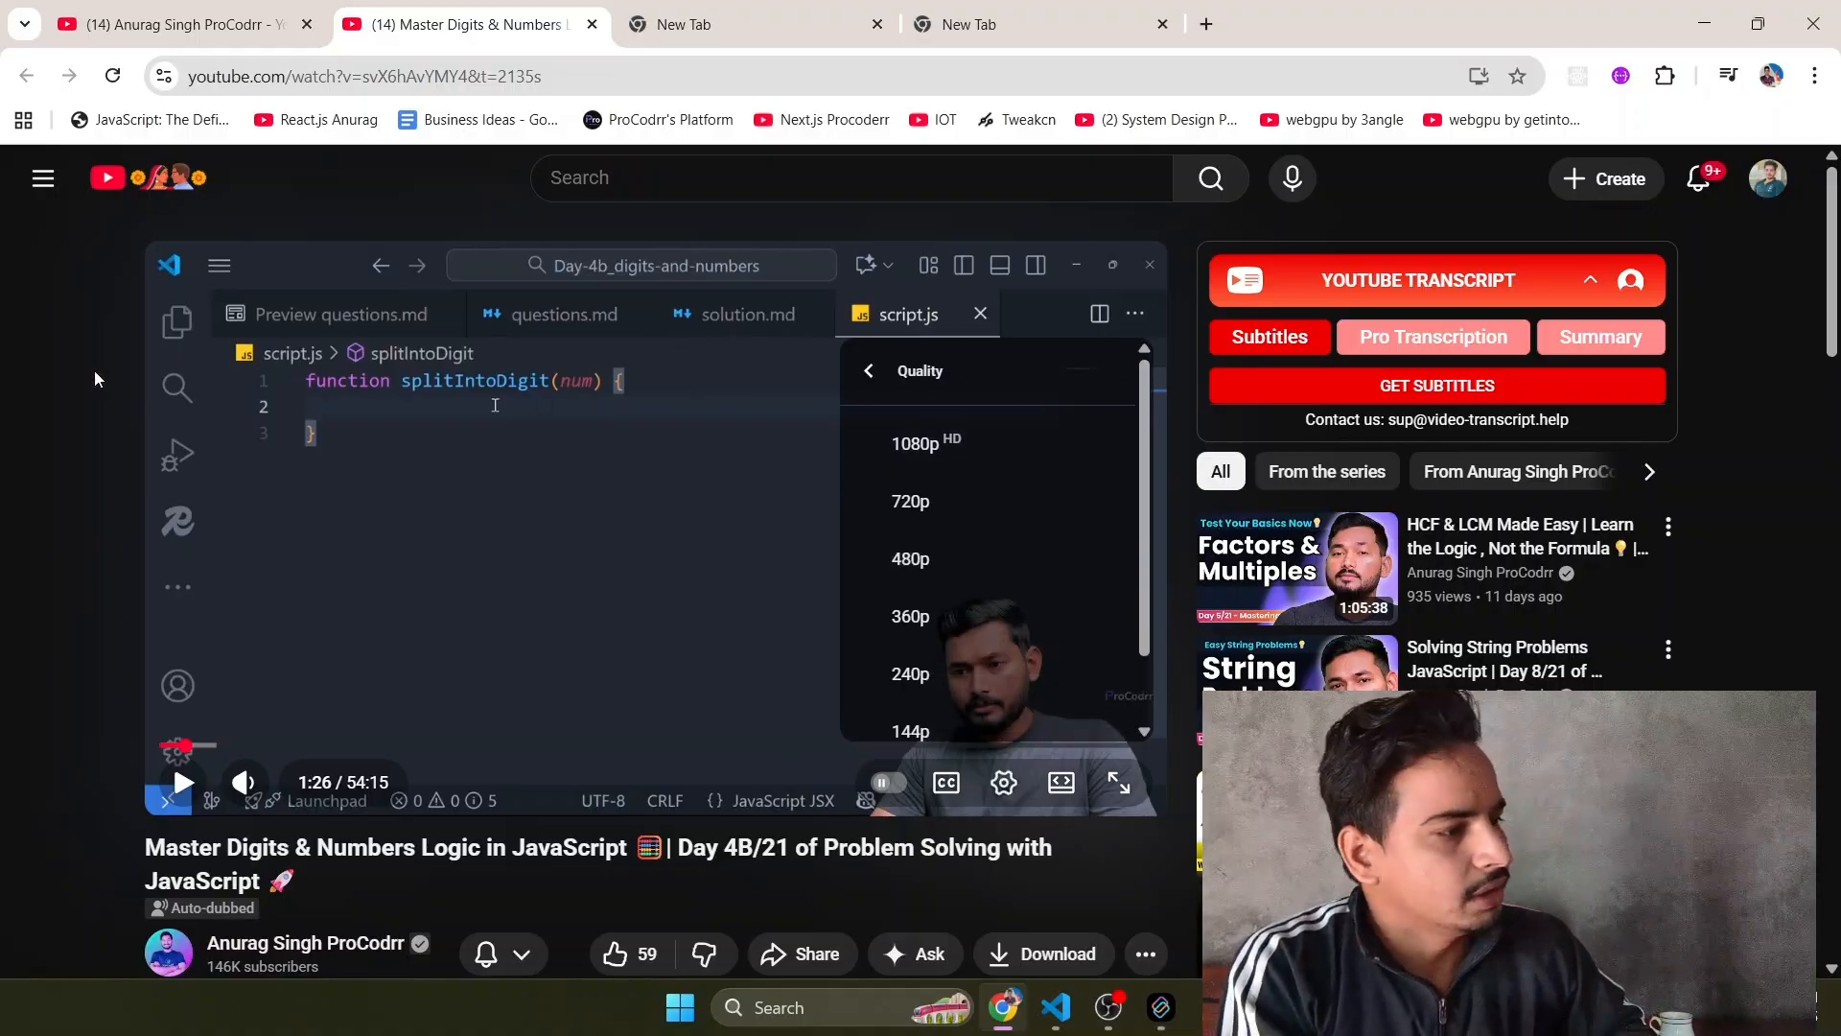
click(48, 372)
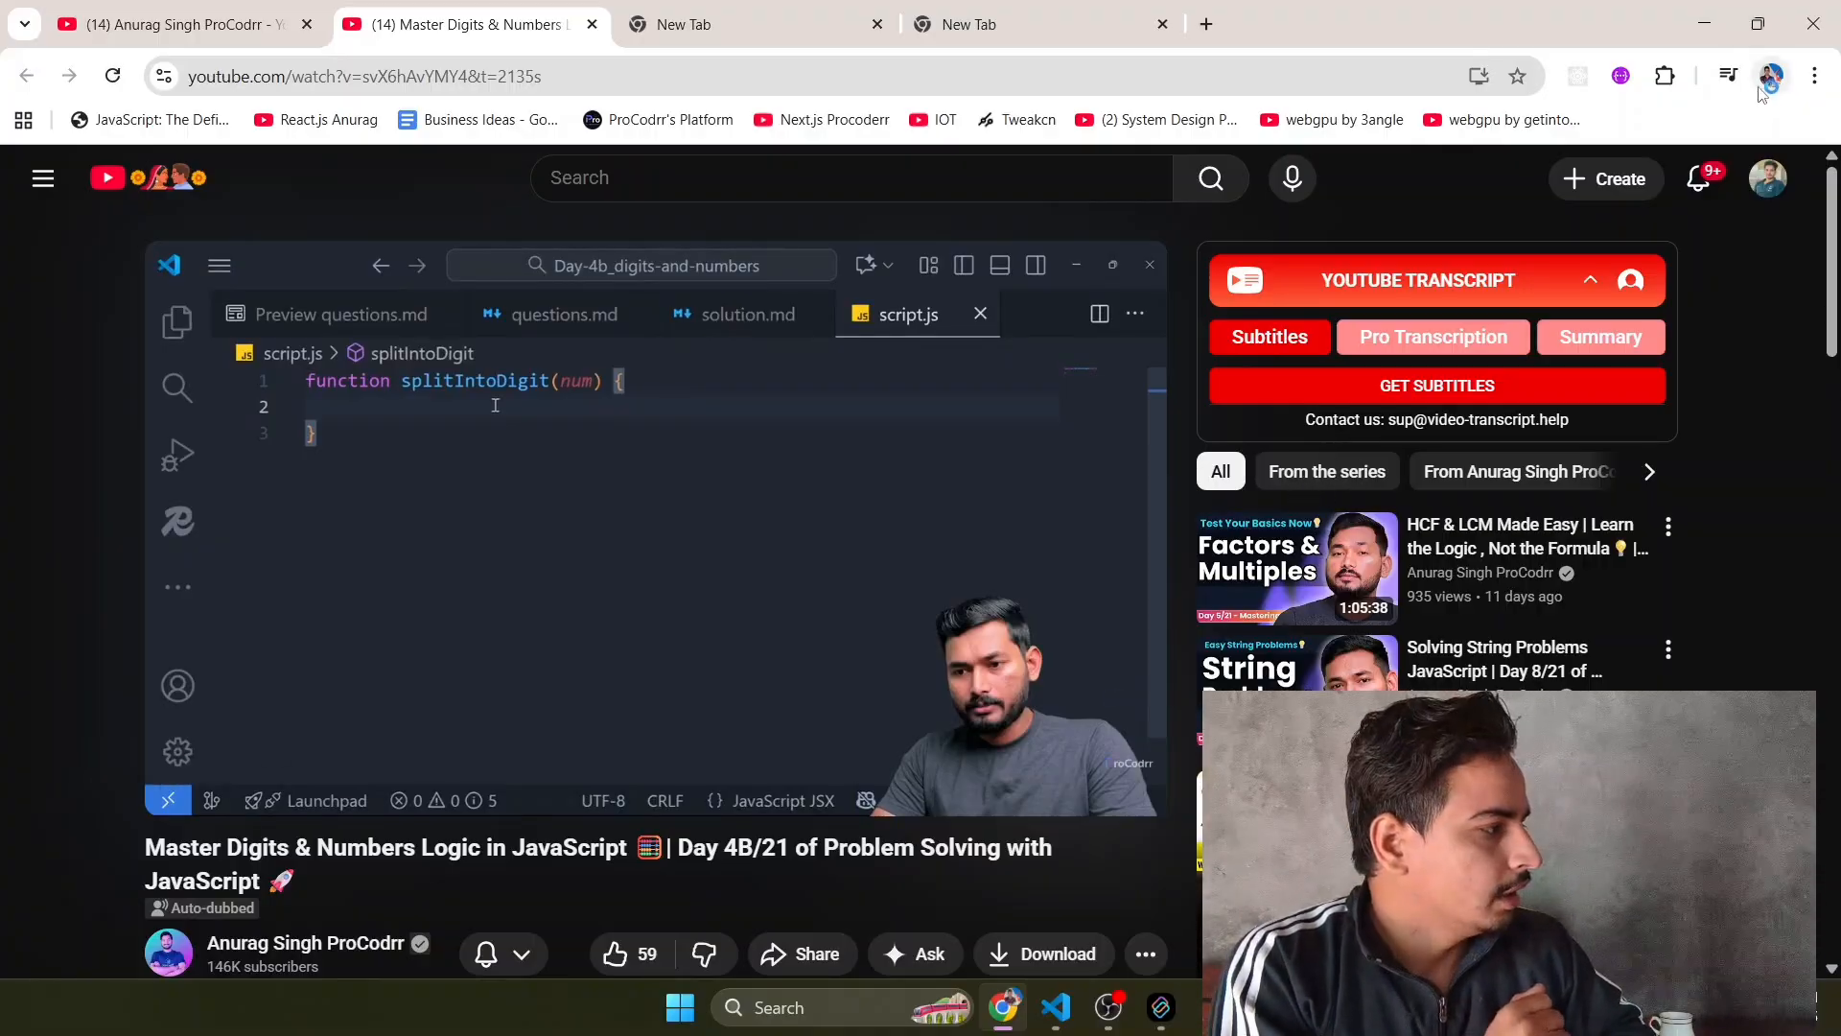
- Open Chrome's Performance settings and examine the Memory Saver, Energy Saver, and Preload pages options
click(1814, 76)
key(Escape)
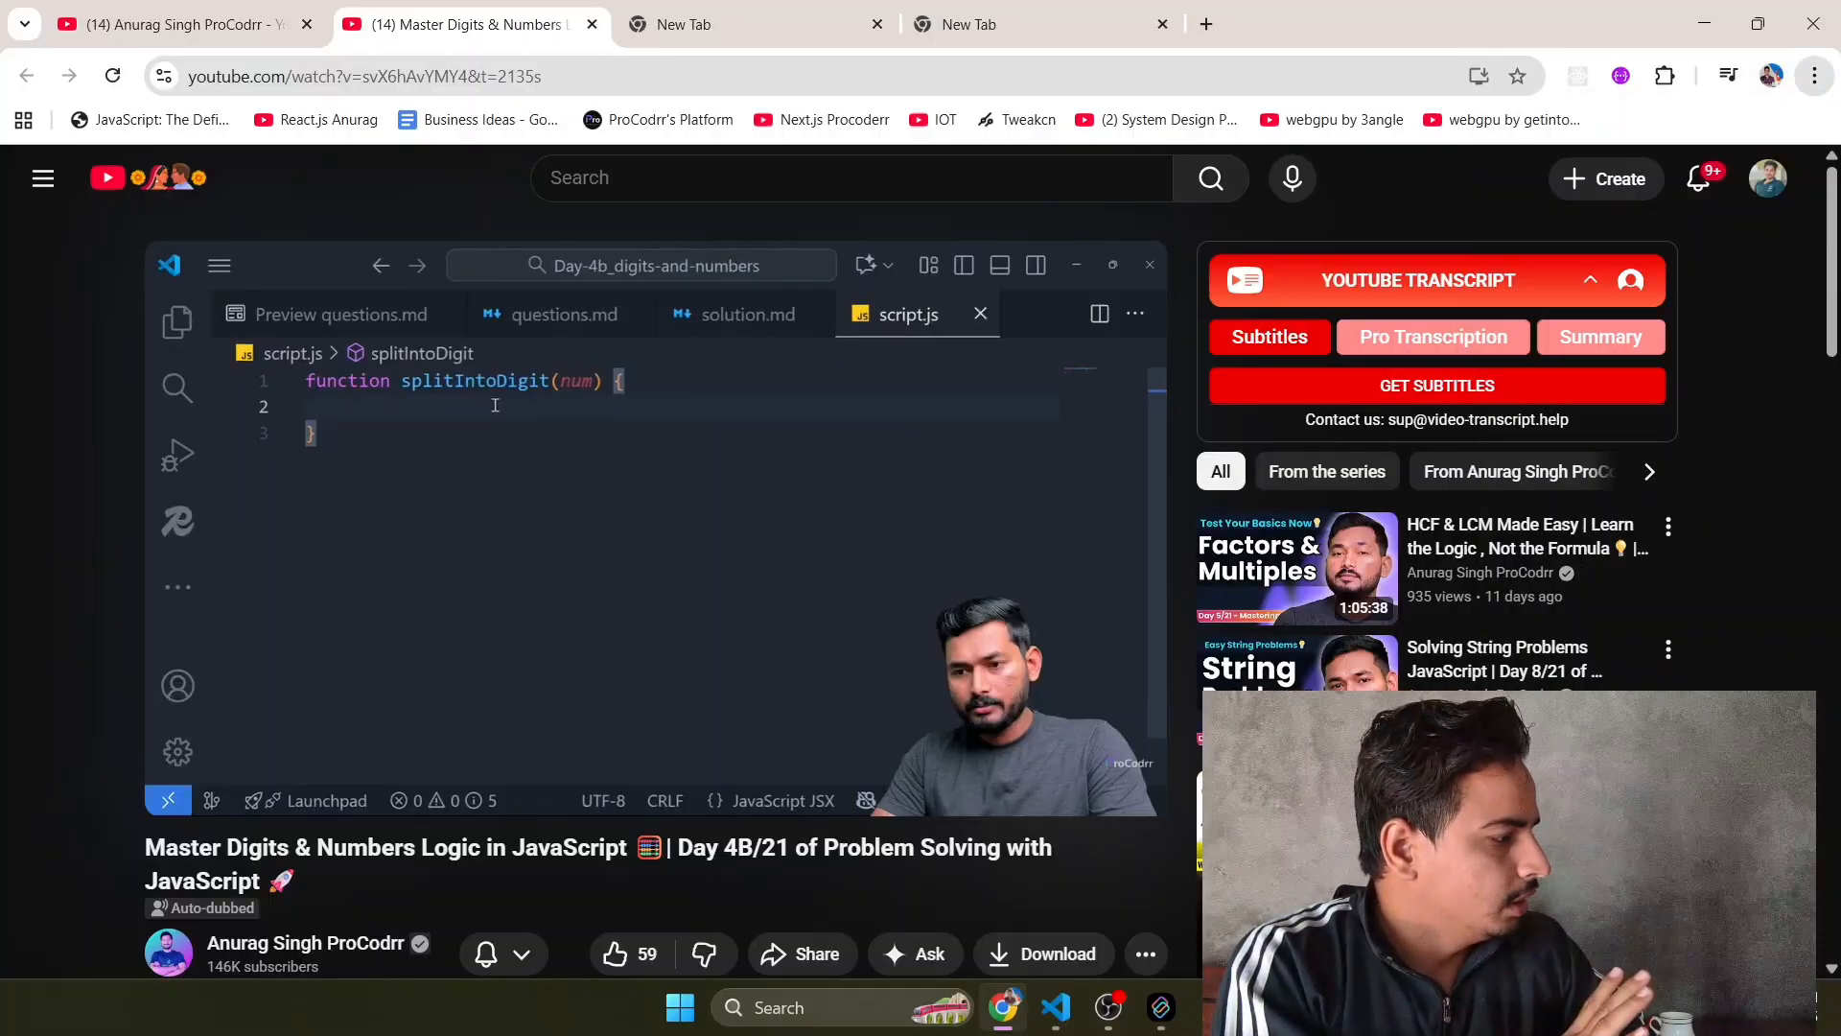
click(839, 250)
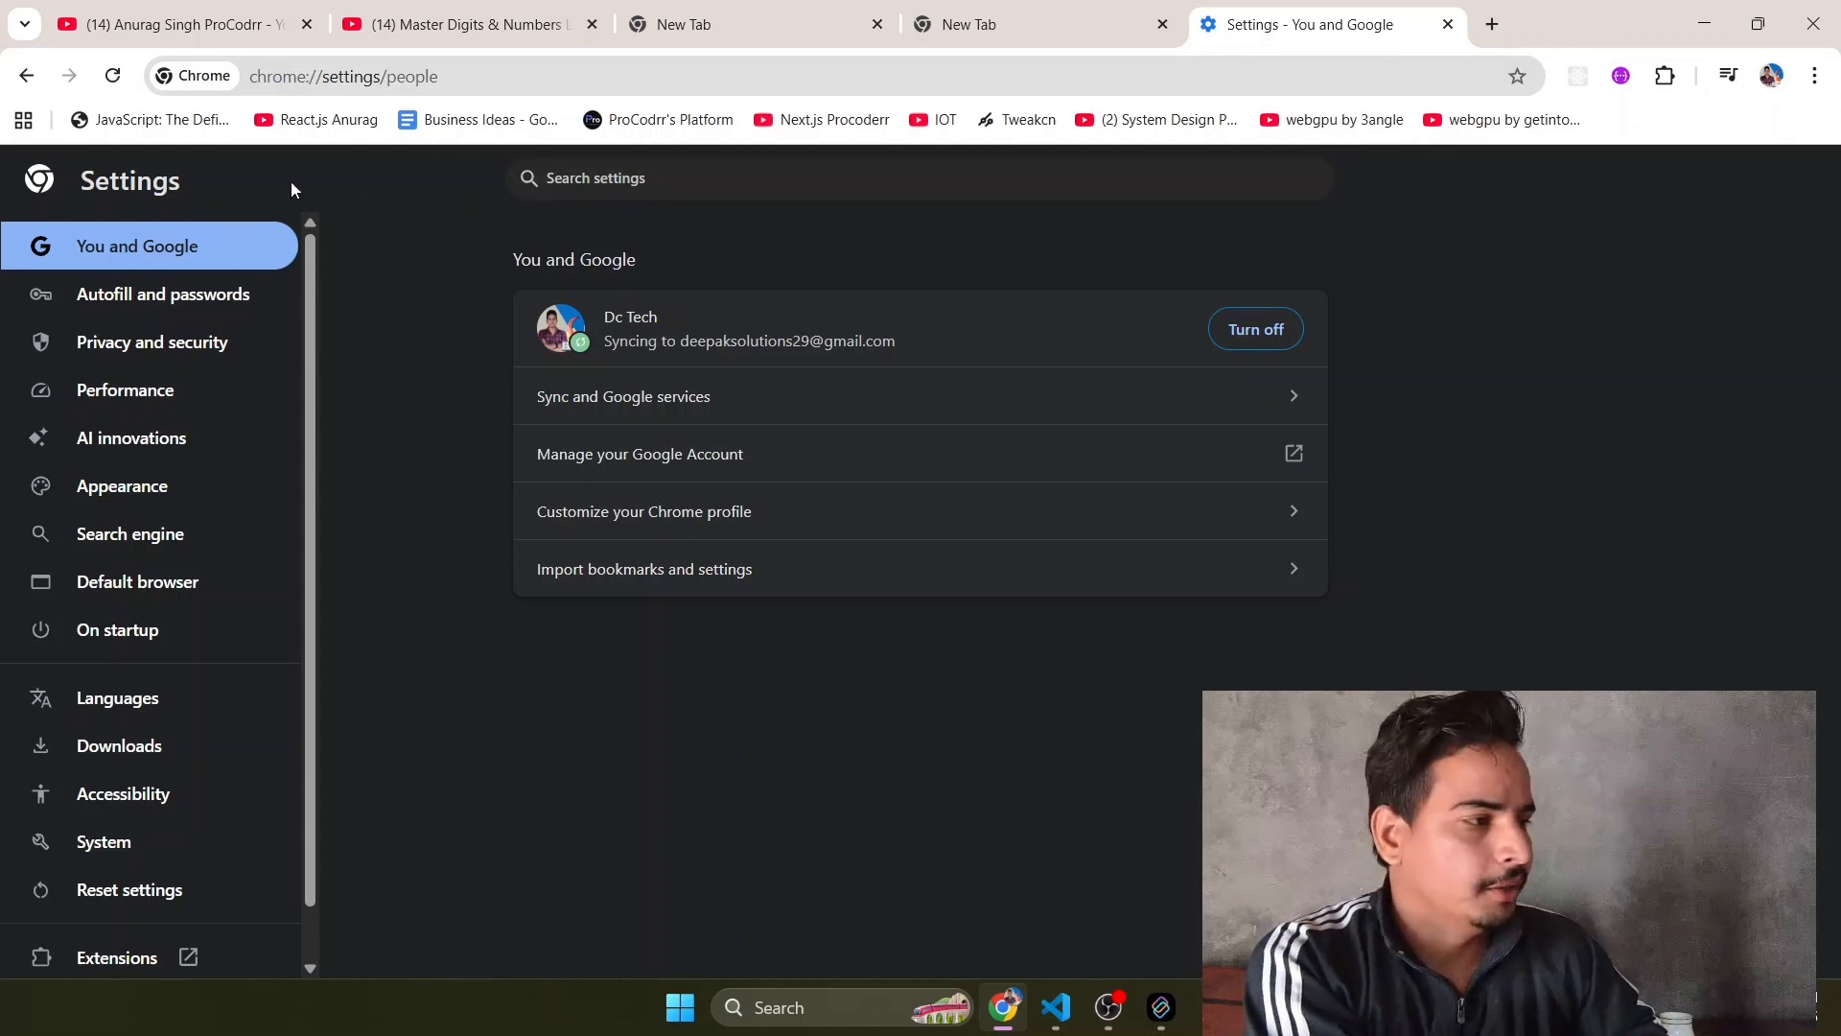
click(125, 391)
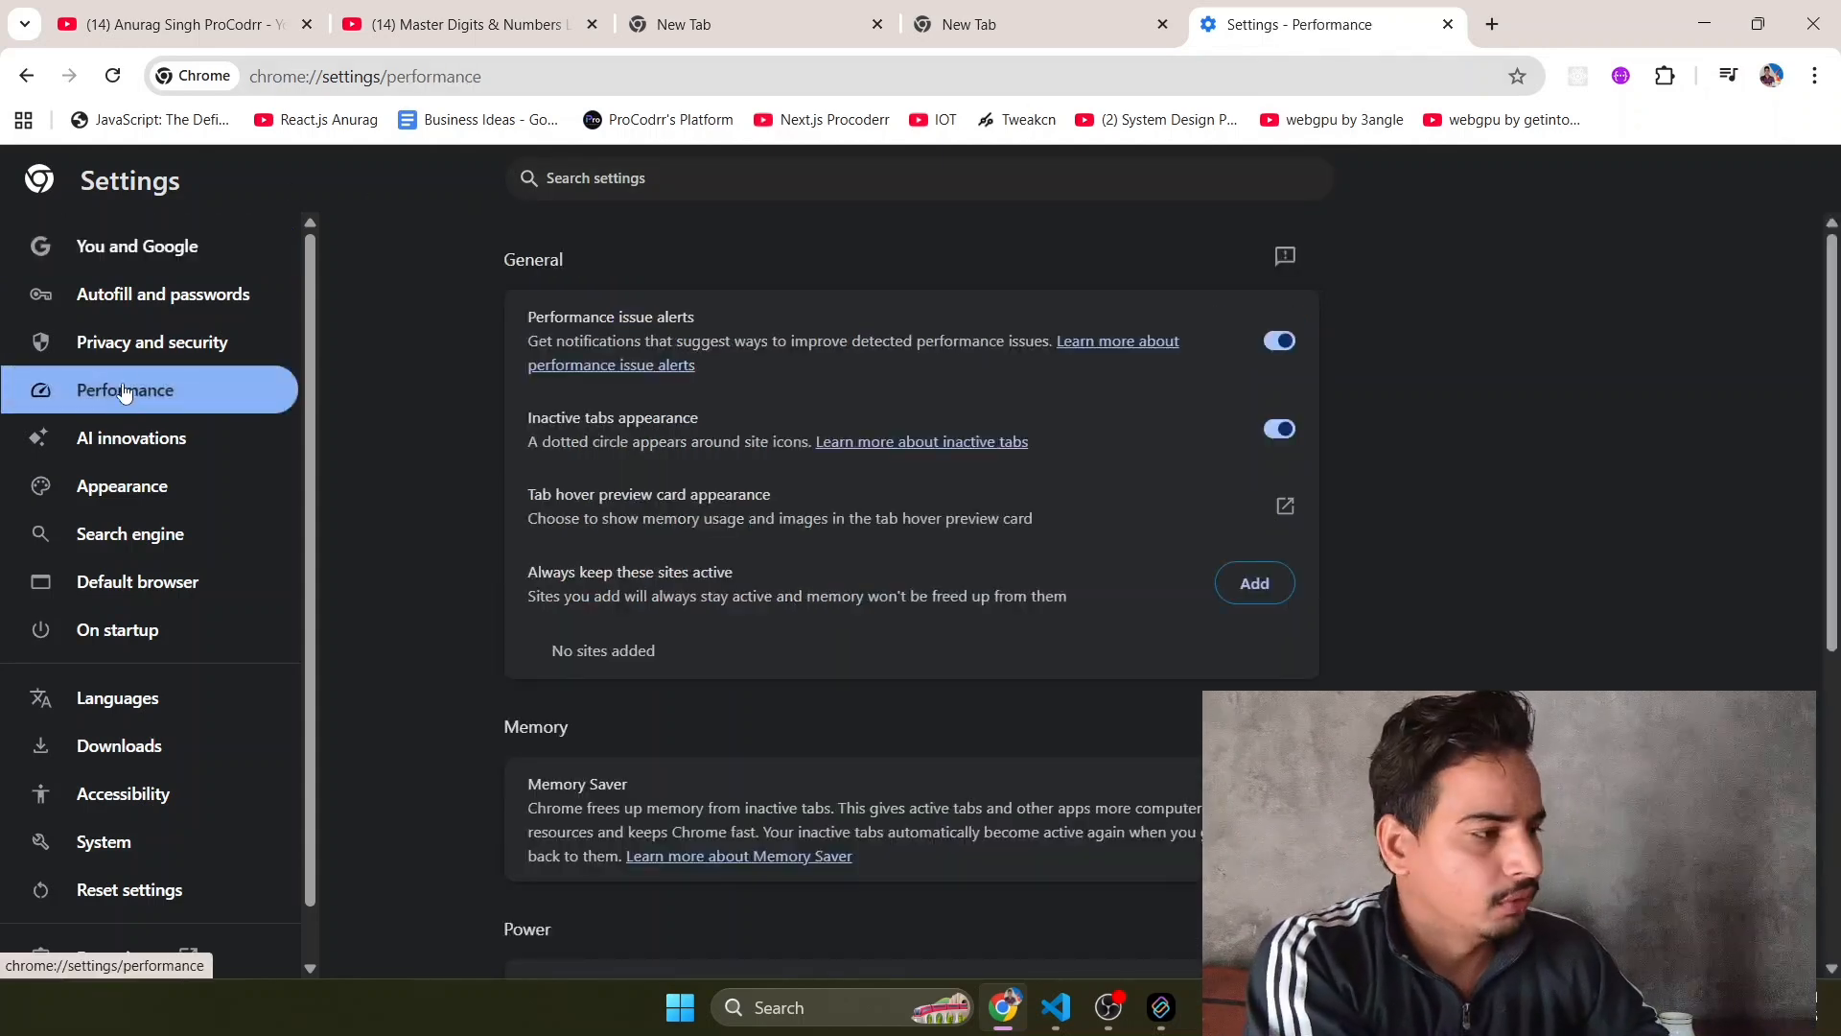
scroll(1153, 608, down, 5)
scroll(1152, 608, down, 1)
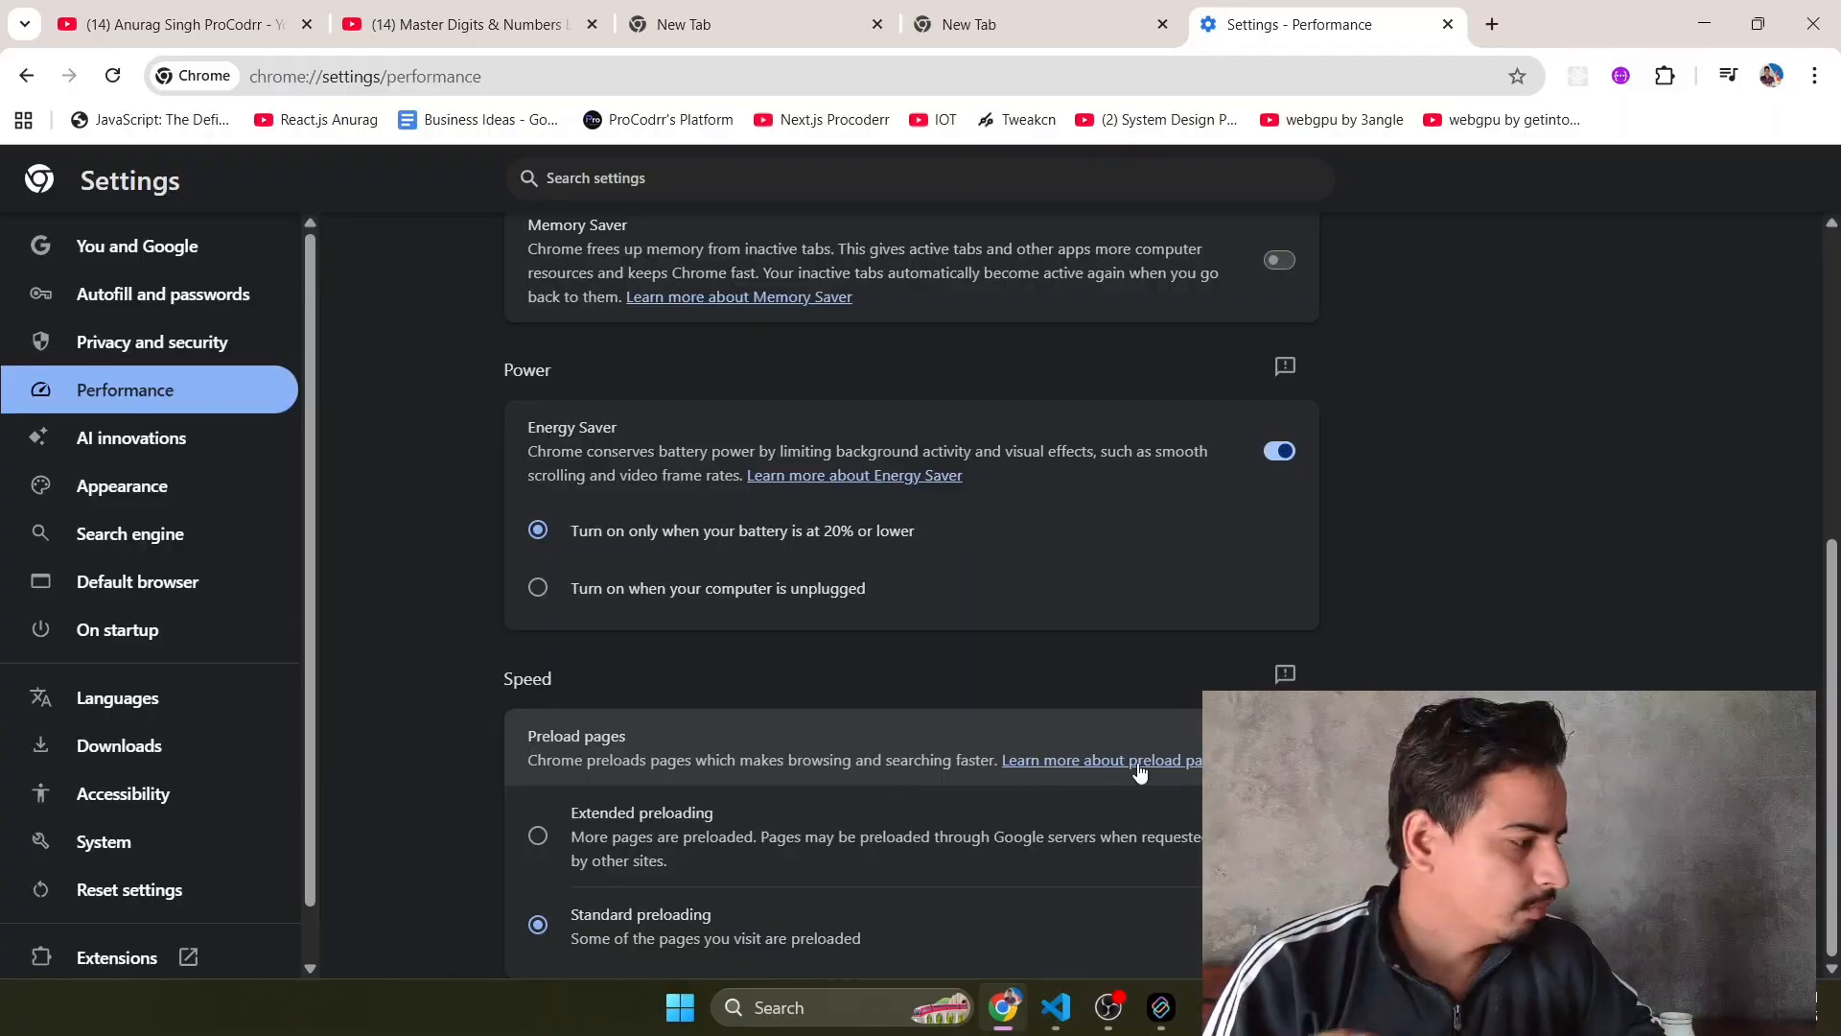
scroll(932, 754, up, 2)
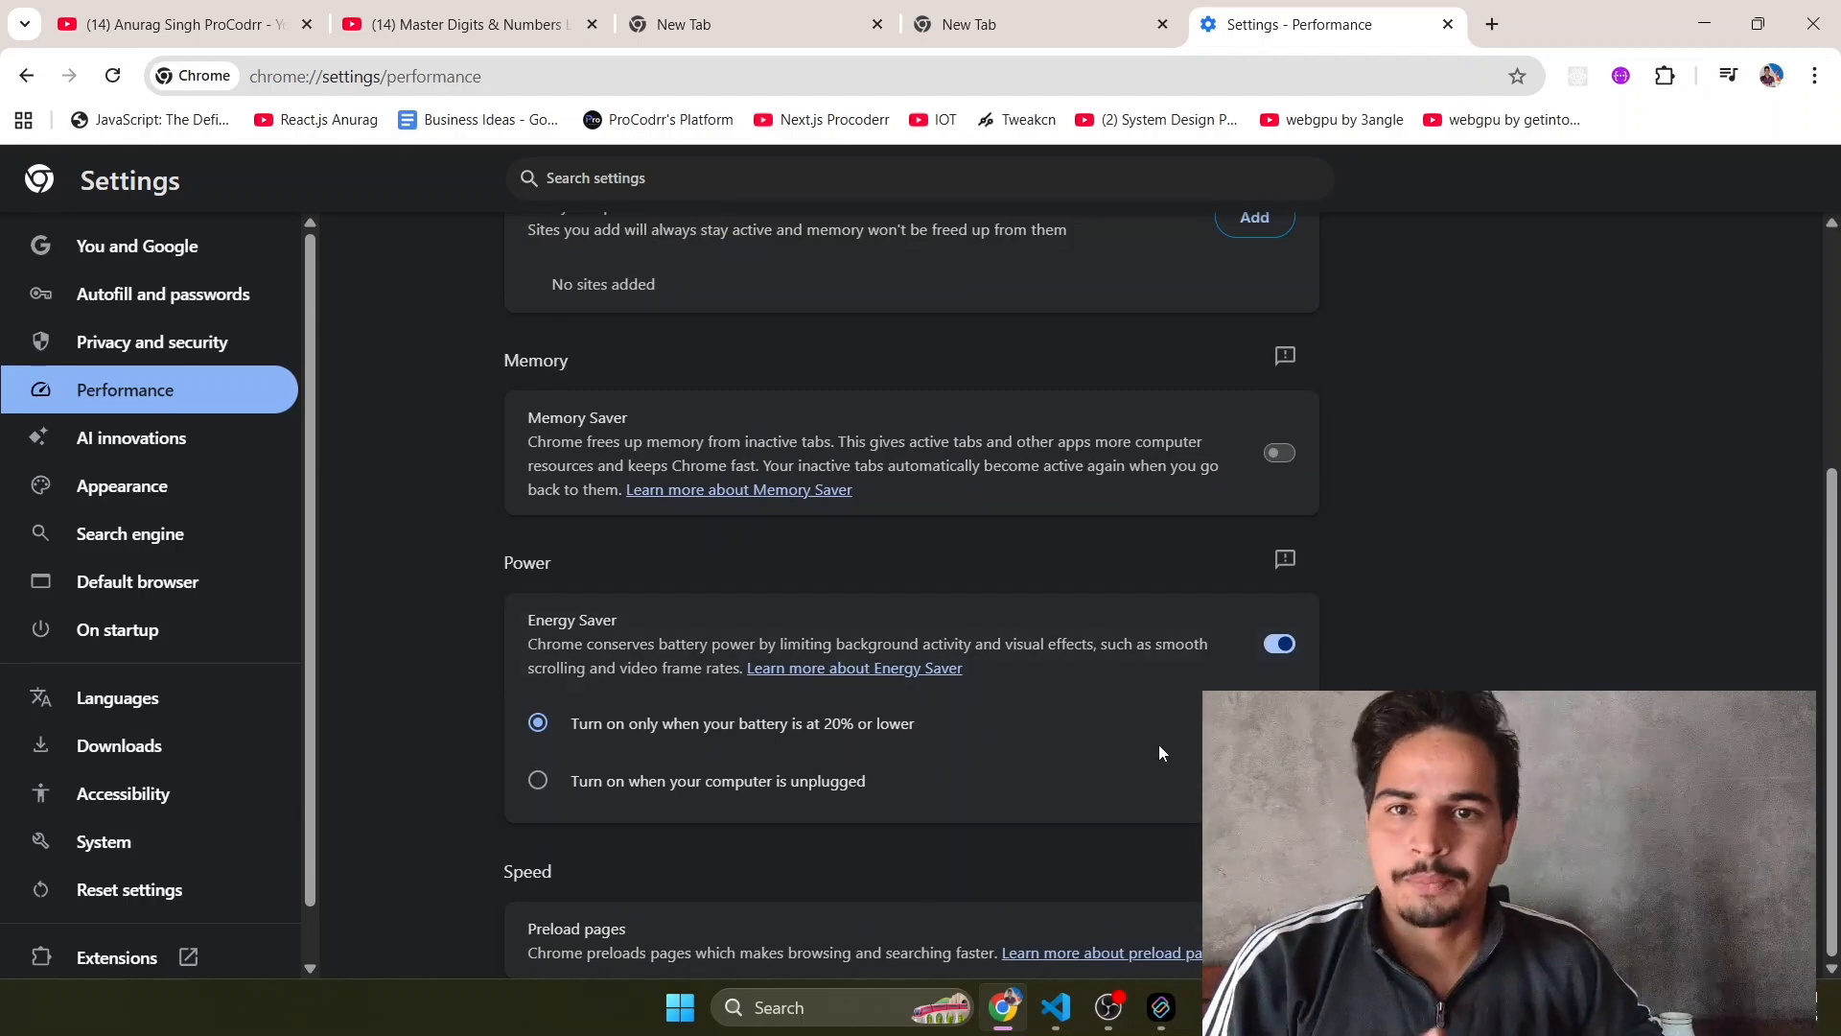
scroll(932, 594, up, 1)
scroll(932, 595, down, 1)
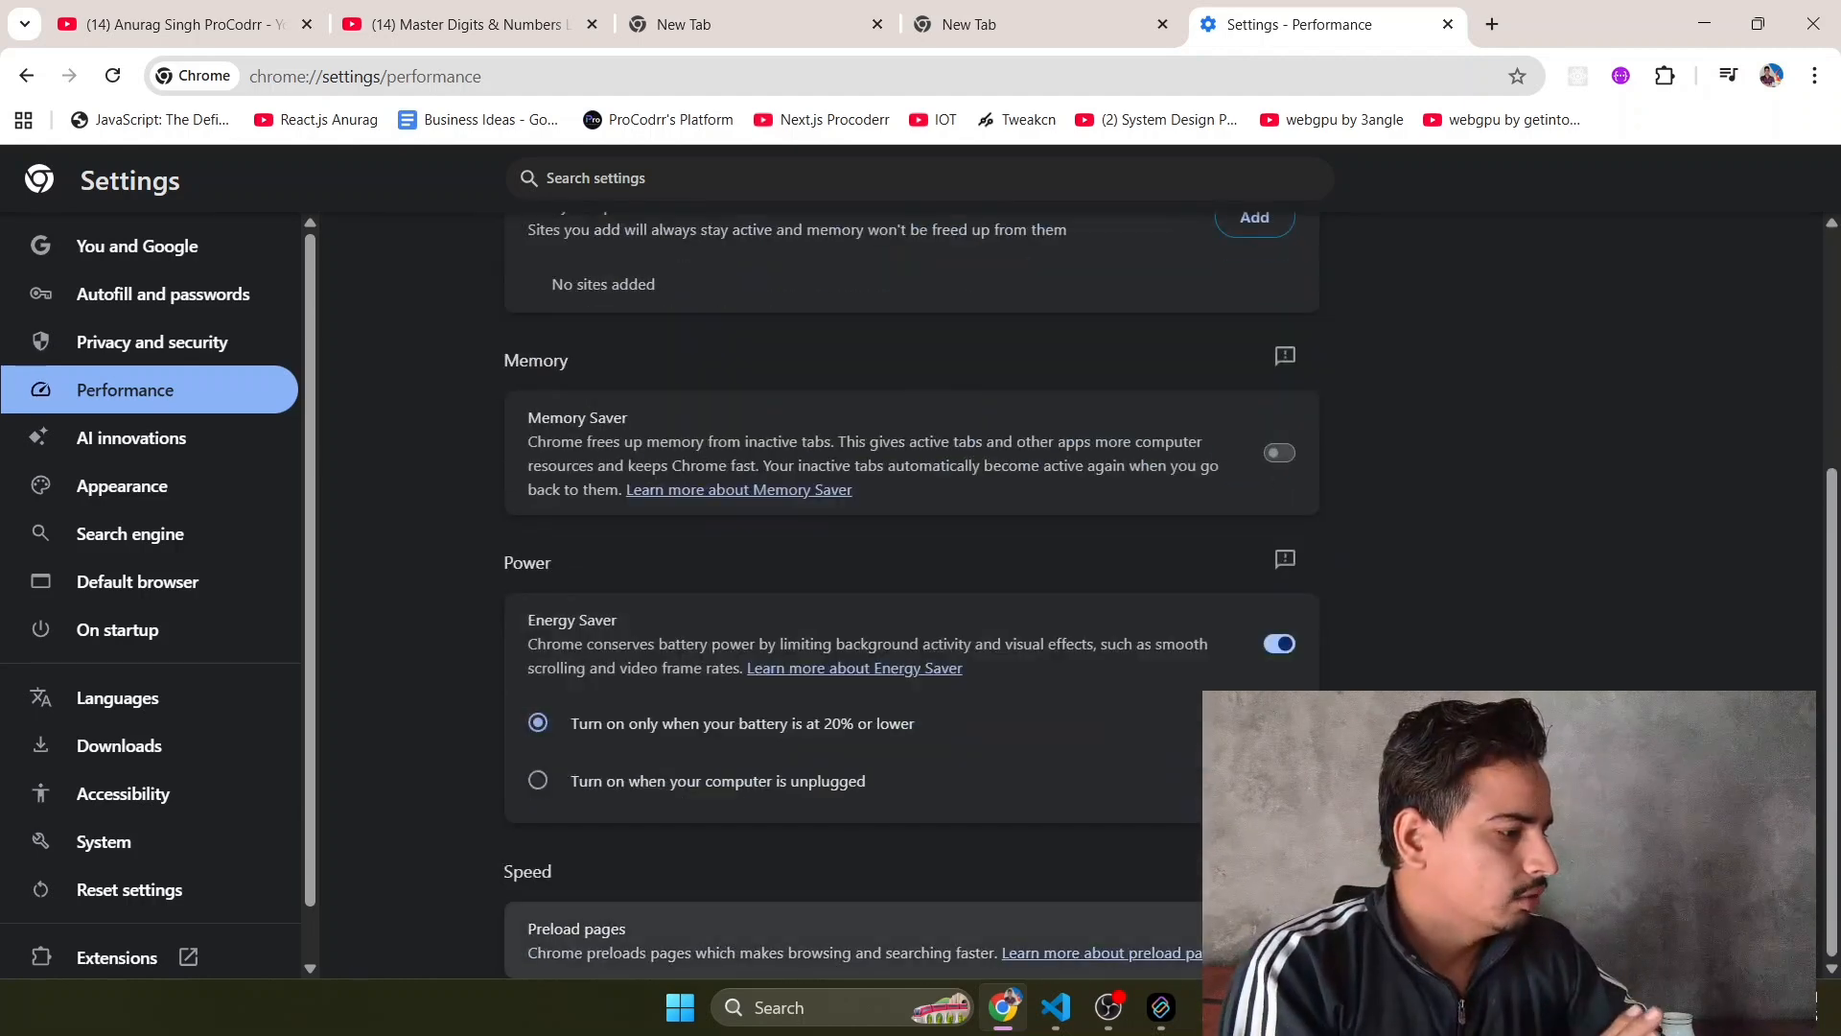